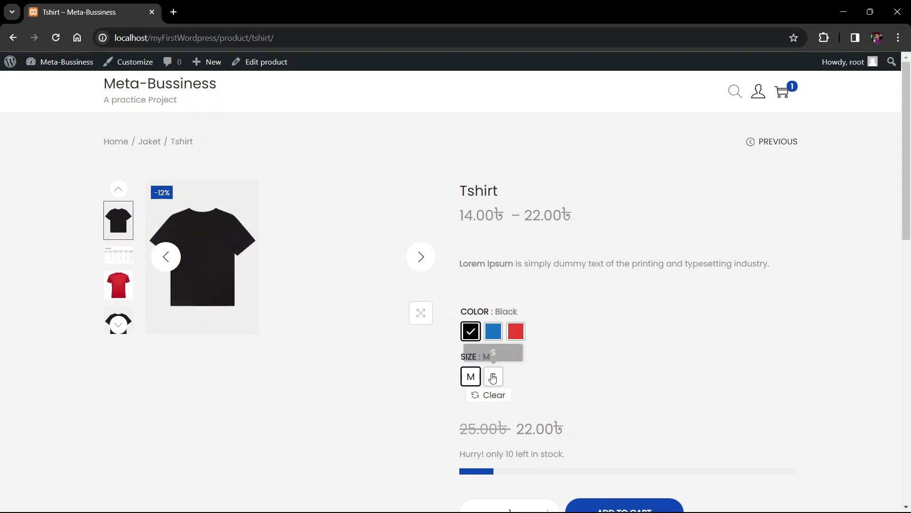
Preview the Tshirt product's black, blue and red colour variations, ending on red in size M
{"action": "left_click", "coordinate": [494, 376]}
{"action": "left_click", "coordinate": [470, 376]}
{"action": "left_click", "coordinate": [492, 331]}
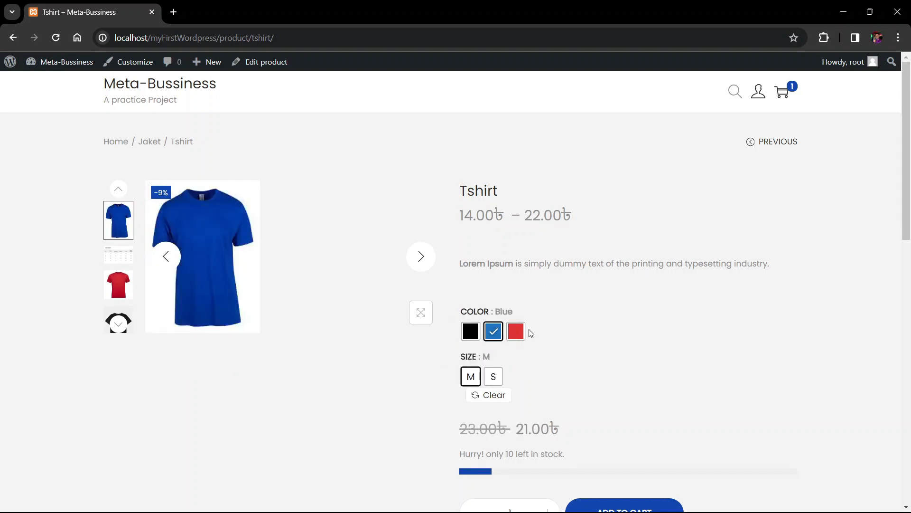
{"action": "left_click", "coordinate": [516, 330]}
{"action": "left_click", "coordinate": [471, 332]}
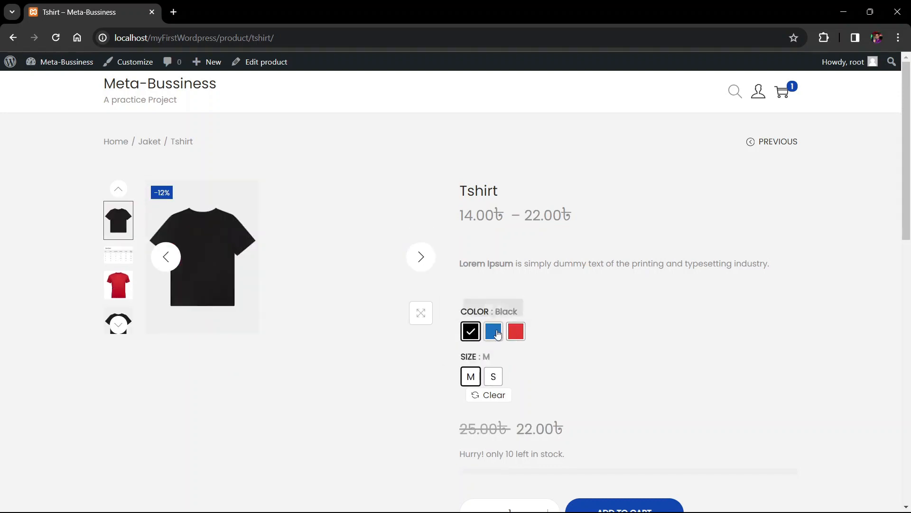
{"action": "left_click", "coordinate": [493, 331]}
{"action": "left_click", "coordinate": [516, 330]}
Compare sizes M and S of the red Tshirt, then preview the black variation in size S
{"action": "scroll", "coordinate": [499, 342], "scroll_direction": "down", "scroll_amount": 1}
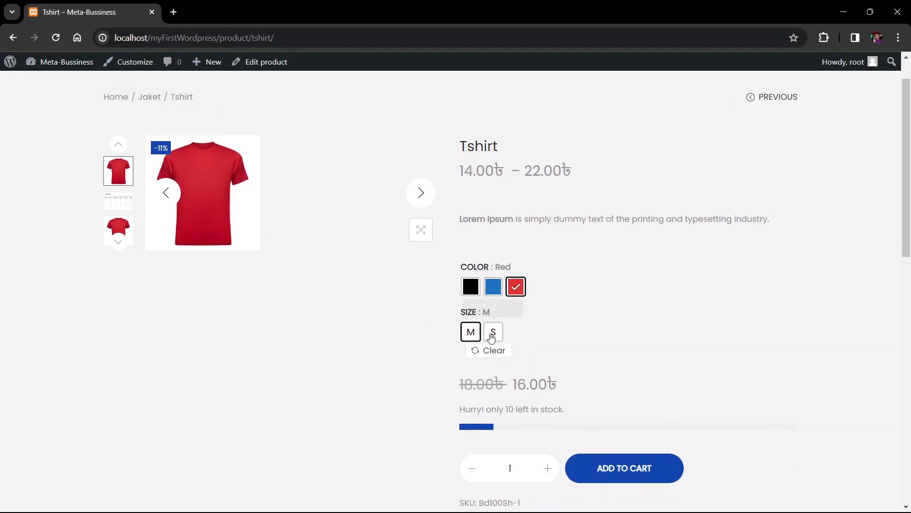
{"action": "left_click", "coordinate": [496, 334]}
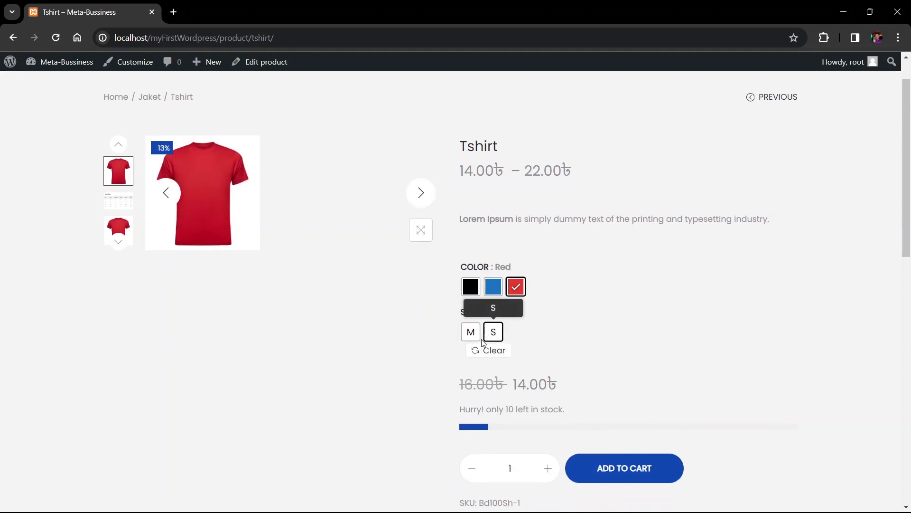
{"action": "left_click", "coordinate": [470, 332]}
{"action": "left_click", "coordinate": [494, 334]}
{"action": "scroll", "coordinate": [235, 236], "scroll_direction": "down", "scroll_amount": 1}
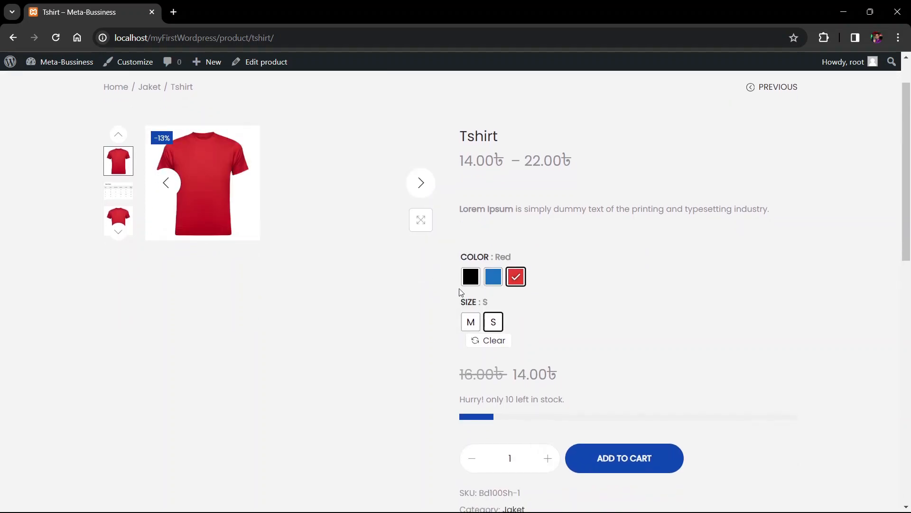
{"action": "left_click", "coordinate": [490, 284]}
{"action": "left_click", "coordinate": [470, 277]}
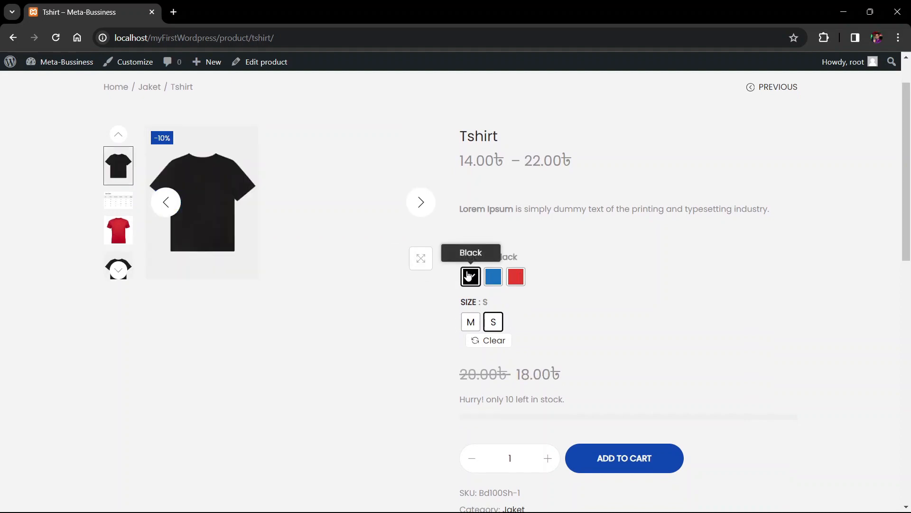
{"action": "scroll", "coordinate": [455, 279], "scroll_direction": "down", "scroll_amount": 2}
{"action": "scroll", "coordinate": [522, 204], "scroll_direction": "up", "scroll_amount": 3}
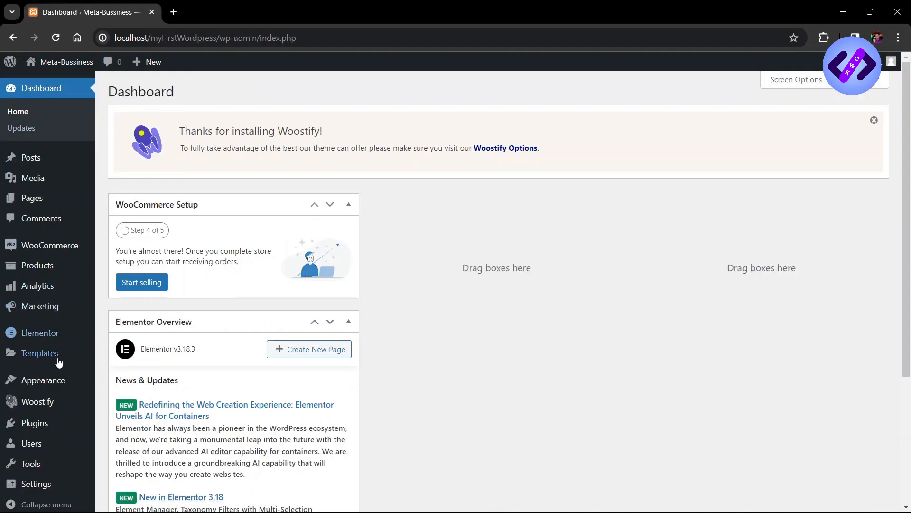
Search the plugin directory for "variation swatches", then install and activate the Variation Swatches for WooCommerce plugin with 300,000+ active installations
{"action": "left_click", "coordinate": [30, 433]}
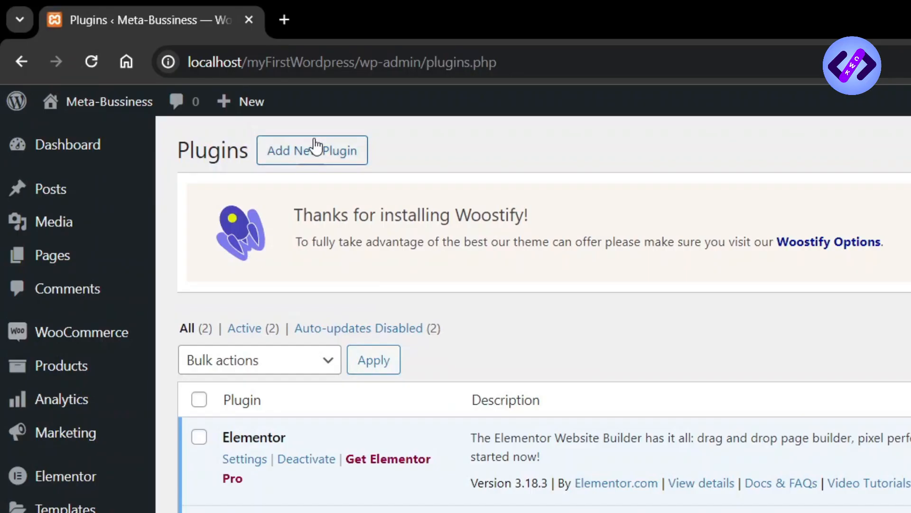
{"action": "left_click", "coordinate": [190, 91]}
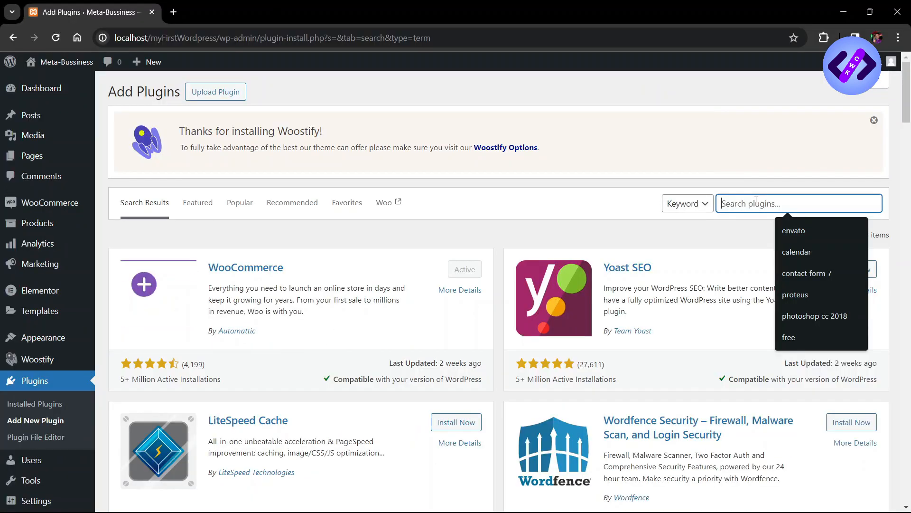
{"action": "type", "text": "var"}
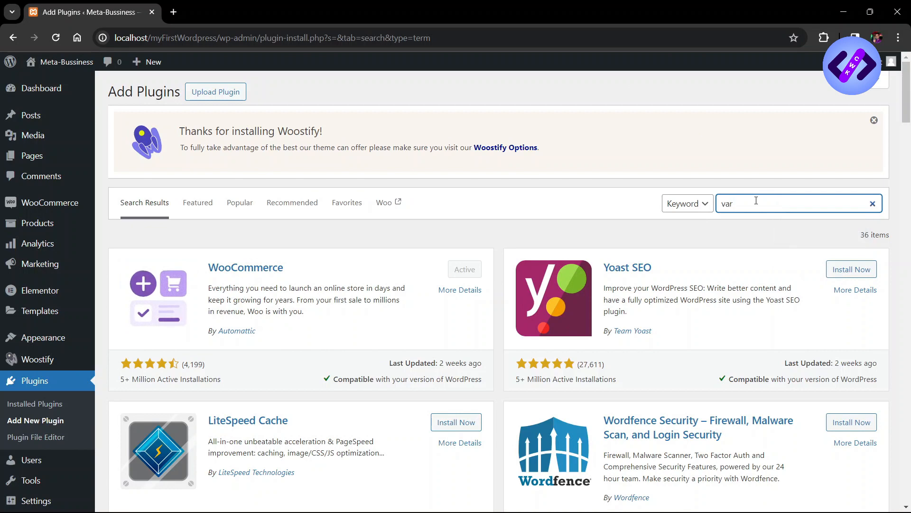
{"action": "type", "text": "itaion swatches"}
{"action": "right_click", "coordinate": [735, 208]}
{"action": "left_click", "coordinate": [580, 218]}
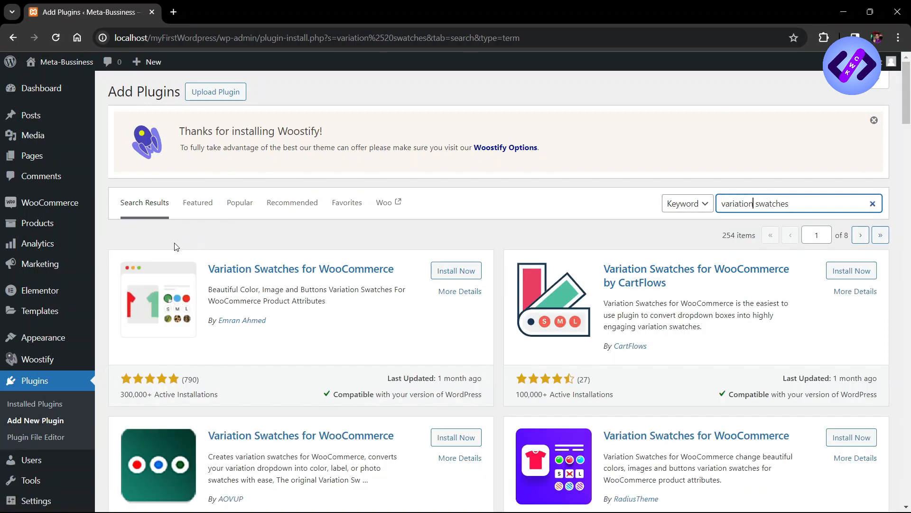
{"action": "left_click", "coordinate": [450, 271]}
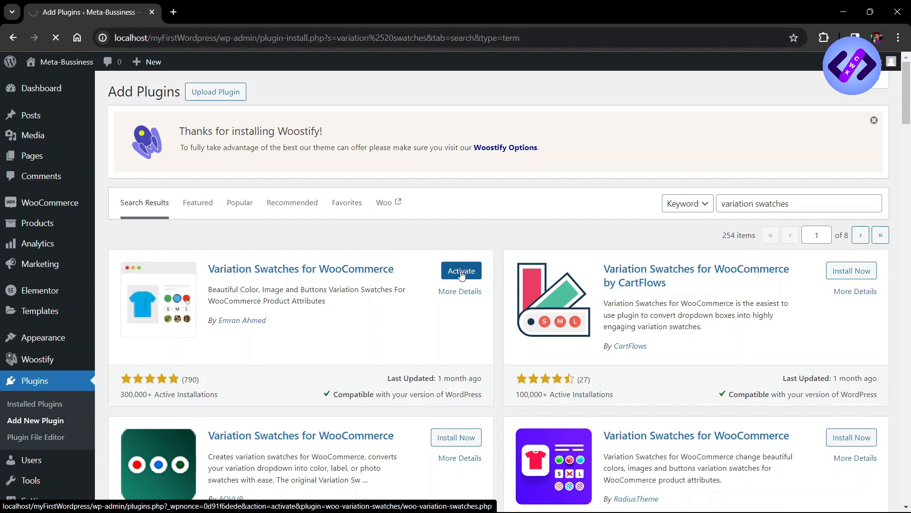
{"action": "left_click", "coordinate": [461, 272]}
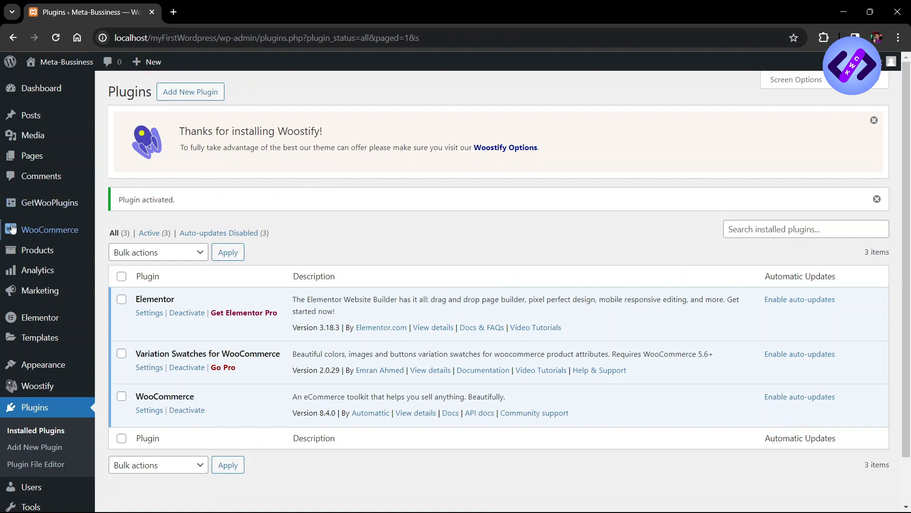
Duplicate the product "Stylish Jaket for Men" from the WooCommerce product list
{"action": "left_click", "coordinate": [18, 252]}
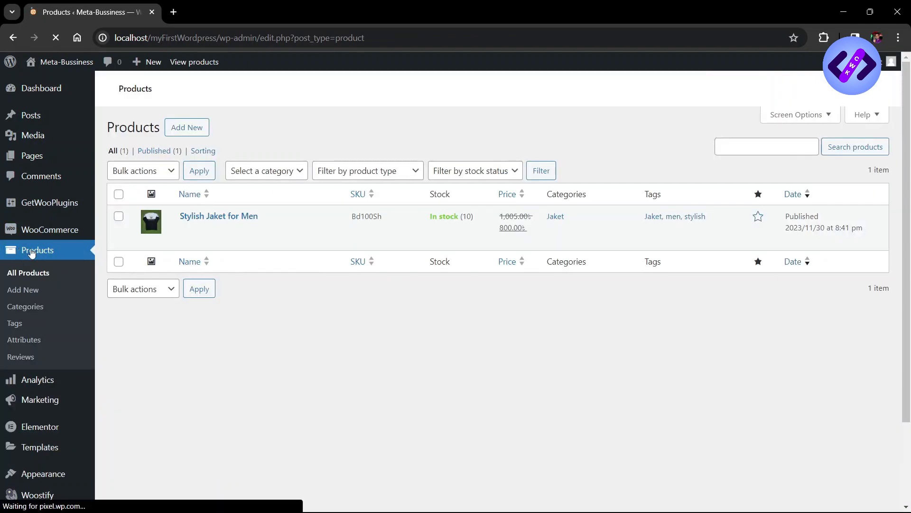
{"action": "mouse_move", "coordinate": [183, 310]}
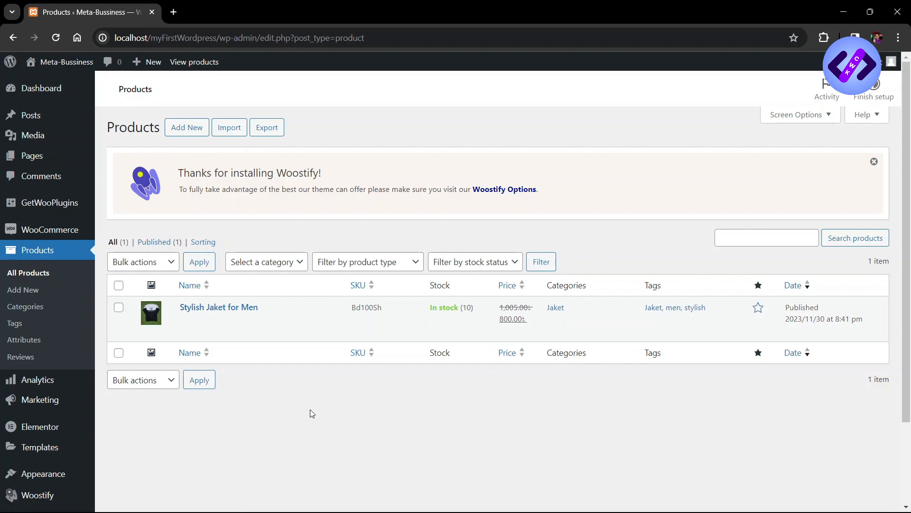
{"action": "mouse_move", "coordinate": [237, 329]}
{"action": "scroll", "coordinate": [261, 383], "scroll_direction": "down", "scroll_amount": 2}
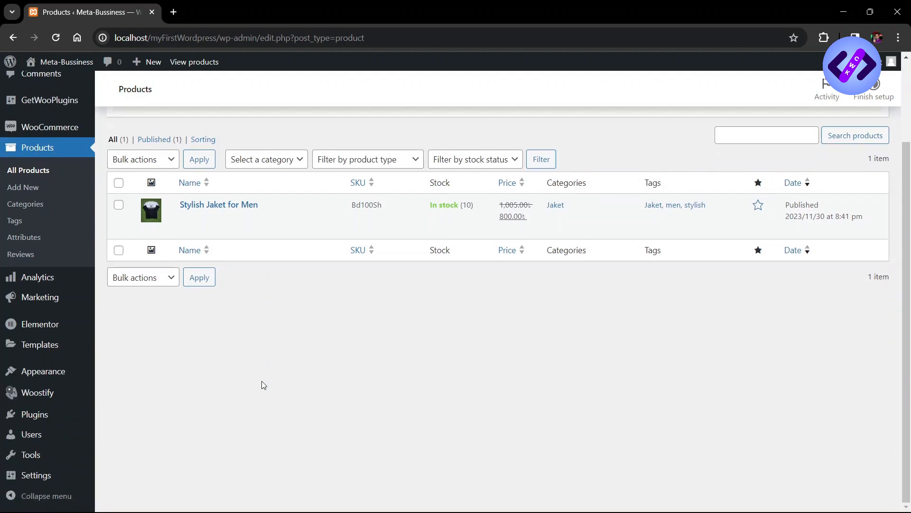
{"action": "scroll", "coordinate": [205, 251], "scroll_direction": "up", "scroll_amount": 1}
{"action": "mouse_move", "coordinate": [229, 267]}
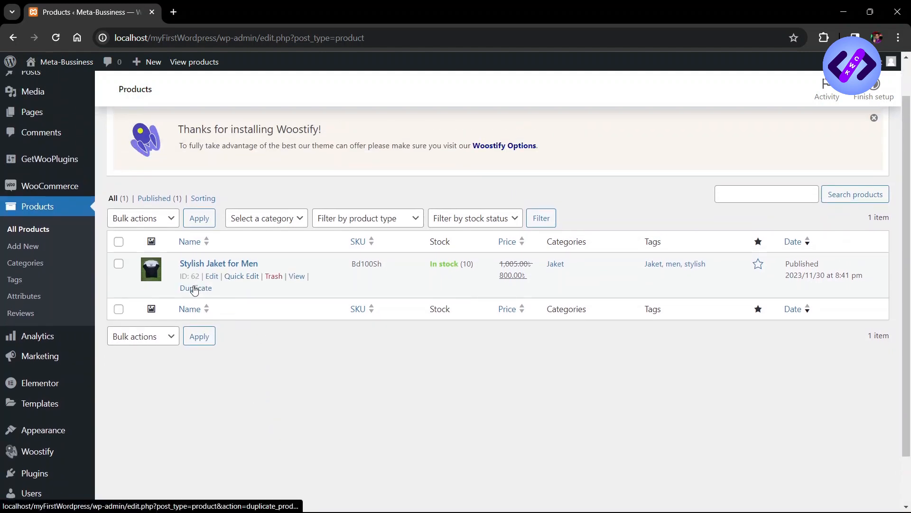
{"action": "left_click", "coordinate": [196, 288]}
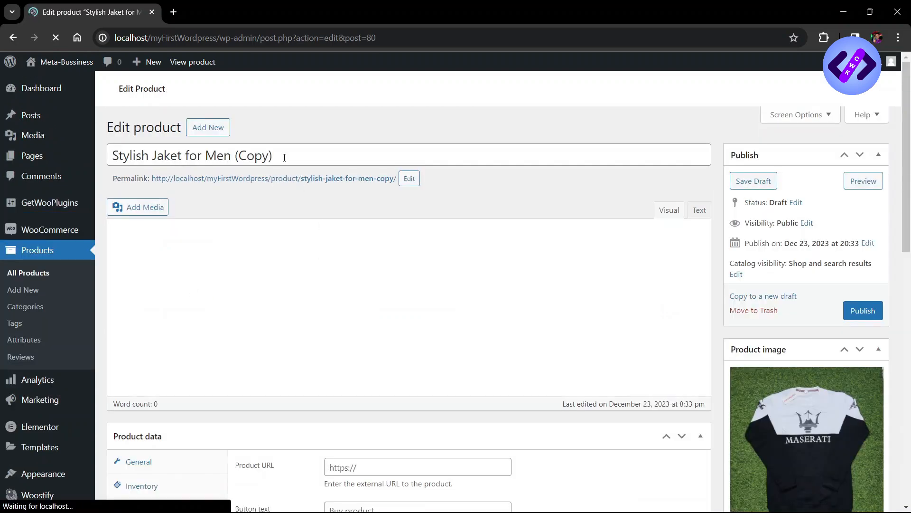
Rename the duplicated product as Tshirt
{"action": "triple_click", "coordinate": [291, 154]}
{"action": "key", "text": "BackSpace"}
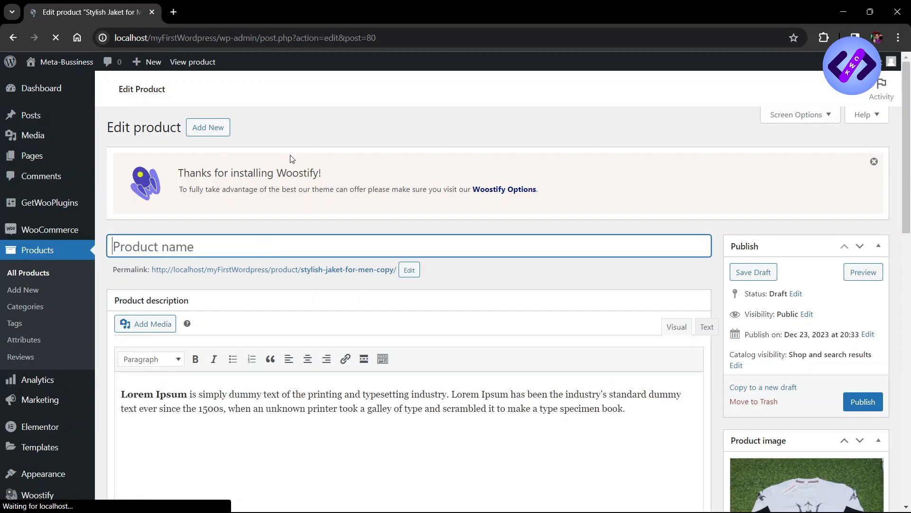
{"action": "type", "text": "T"}
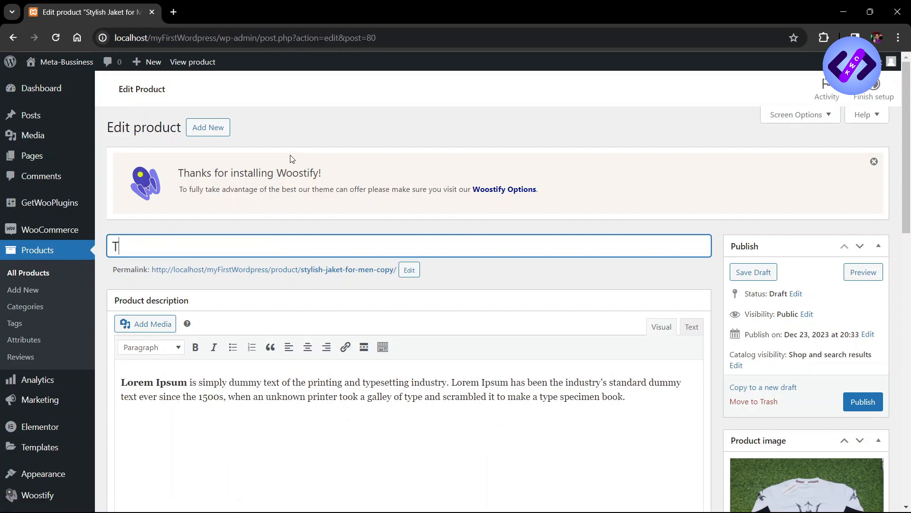
{"action": "type", "text": "shirt"}
Remove the jacket product image and delete both jacket photos from the product gallery
{"action": "scroll", "coordinate": [688, 315], "scroll_direction": "down", "scroll_amount": 5}
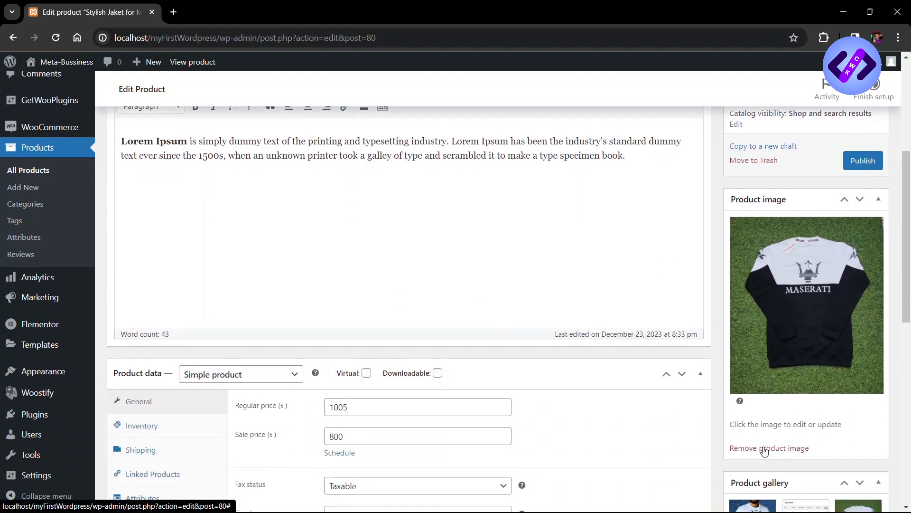
{"action": "left_click", "coordinate": [765, 449]}
{"action": "scroll", "coordinate": [765, 450], "scroll_direction": "down", "scroll_amount": 1}
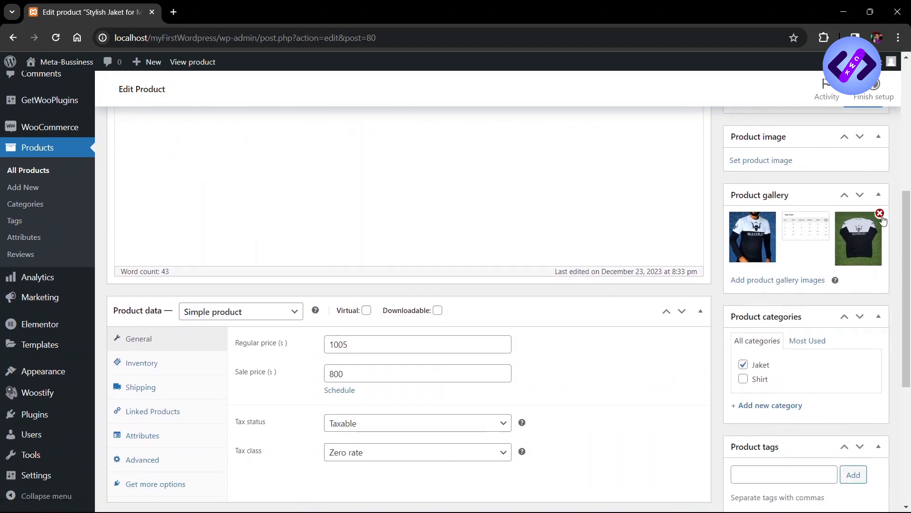
{"action": "left_click", "coordinate": [880, 215]}
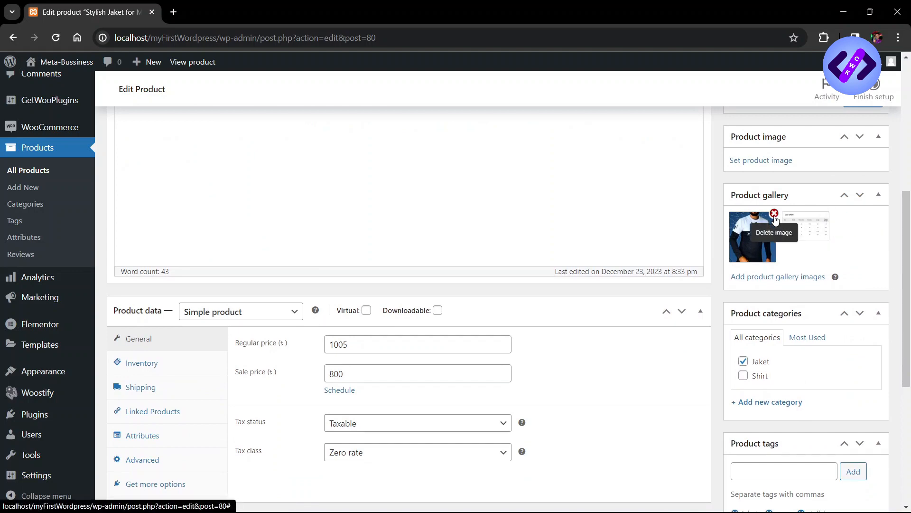
{"action": "left_click", "coordinate": [775, 214]}
Set BlackTshirt.jpg from the media library as the product image
{"action": "scroll", "coordinate": [764, 266], "scroll_direction": "up", "scroll_amount": 2}
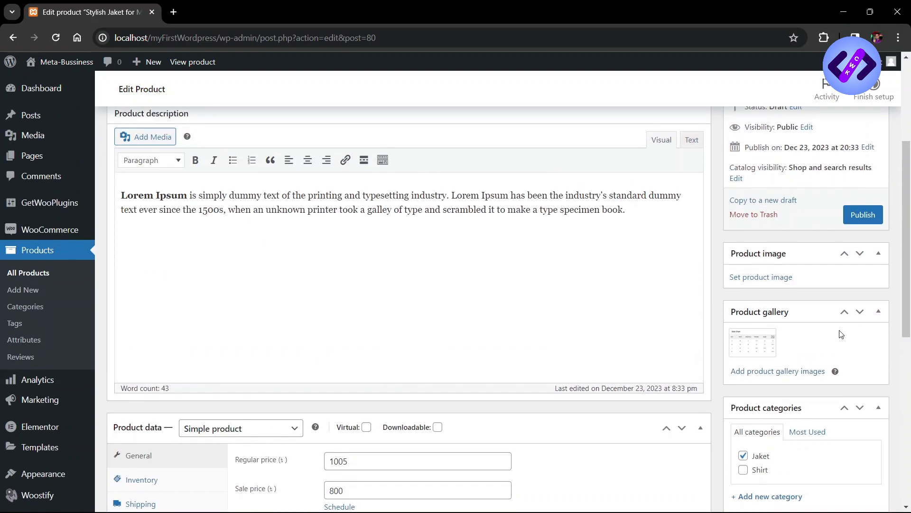
{"action": "scroll", "coordinate": [758, 285], "scroll_direction": "up", "scroll_amount": 2}
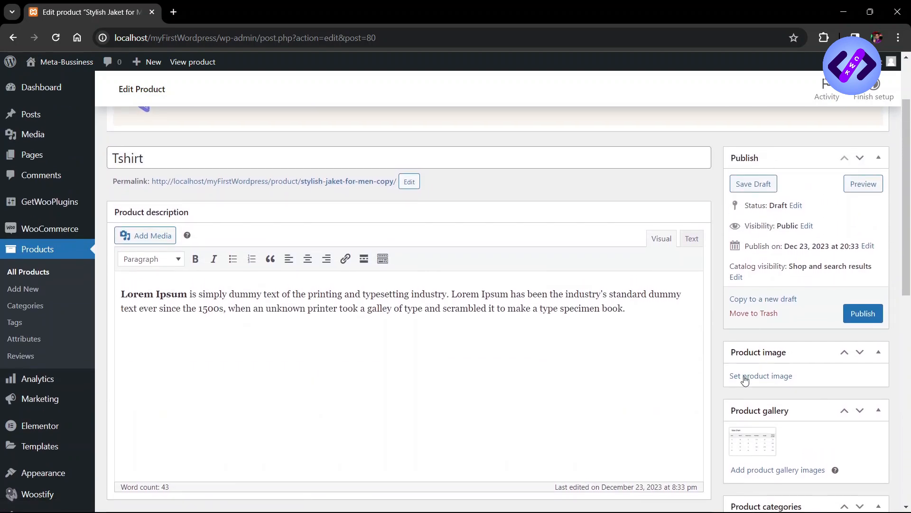
{"action": "scroll", "coordinate": [744, 378], "scroll_direction": "down", "scroll_amount": 1}
{"action": "left_click", "coordinate": [746, 362]}
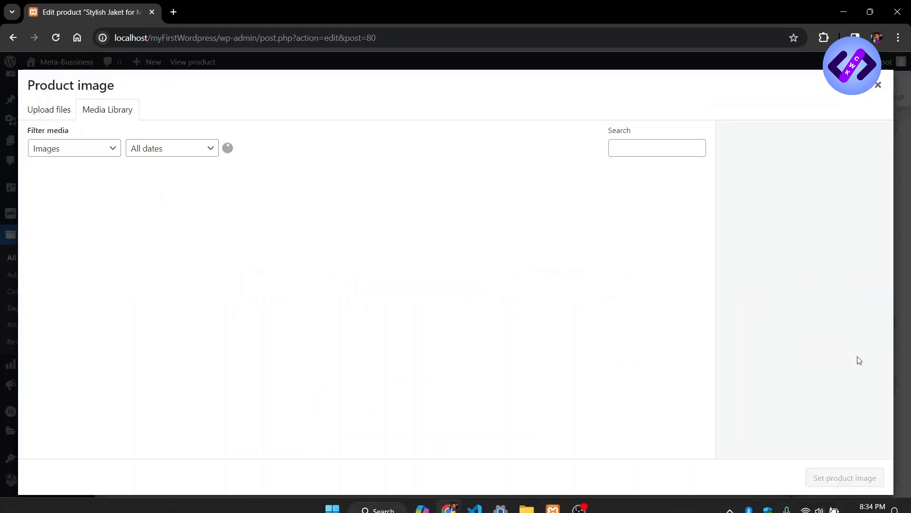
{"action": "left_click", "coordinate": [134, 207]}
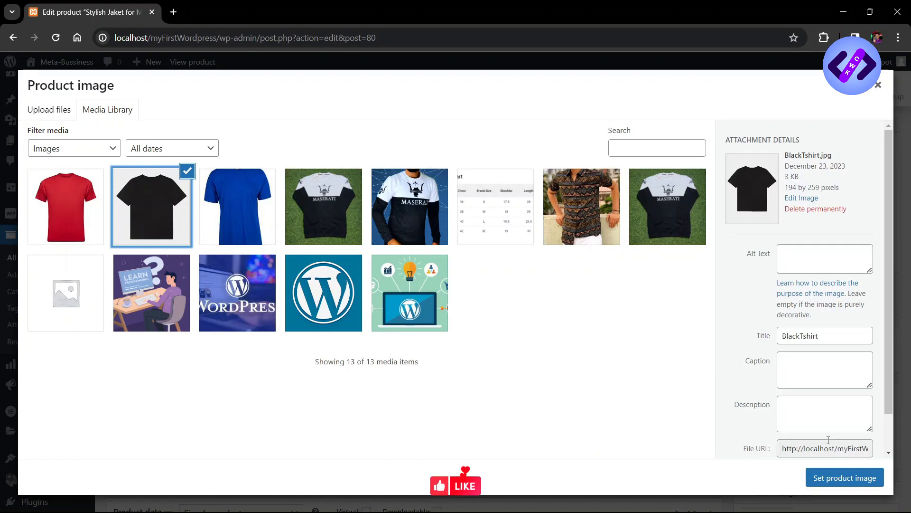
{"action": "left_click", "coordinate": [836, 479]}
{"action": "scroll", "coordinate": [853, 306], "scroll_direction": "down", "scroll_amount": 2}
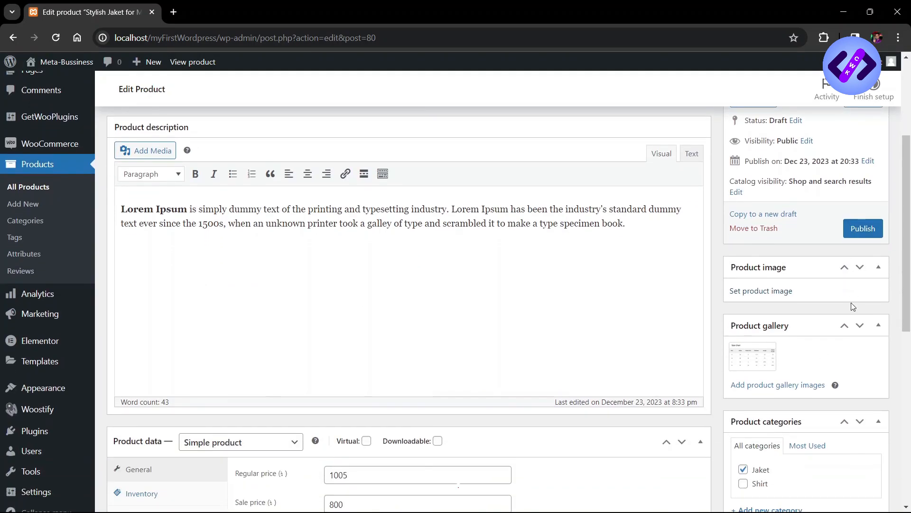
{"action": "scroll", "coordinate": [853, 307], "scroll_direction": "down", "scroll_amount": 7}
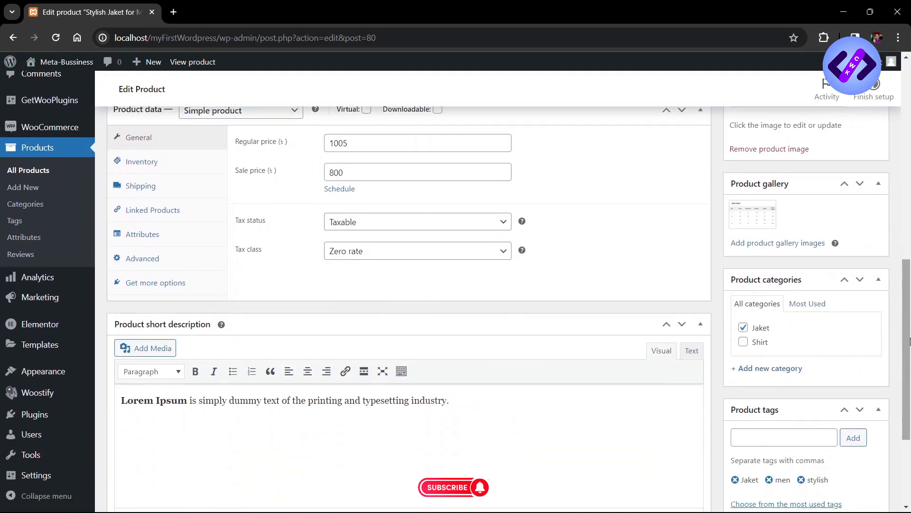
{"action": "scroll", "coordinate": [576, 401], "scroll_direction": "down", "scroll_amount": 3}
{"action": "scroll", "coordinate": [854, 261], "scroll_direction": "up", "scroll_amount": 10}
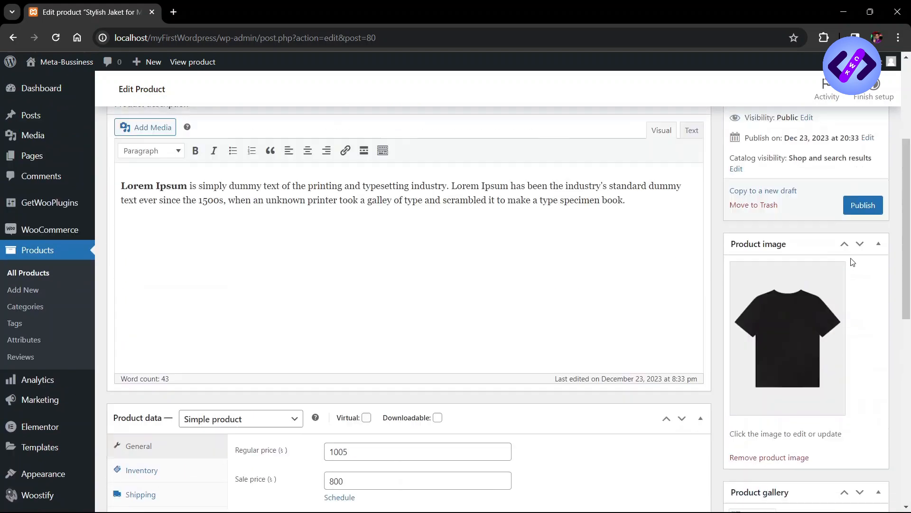
Open the product attributes page and add a Color attribute with its type set to Color
{"action": "scroll", "coordinate": [853, 261], "scroll_direction": "up", "scroll_amount": 4}
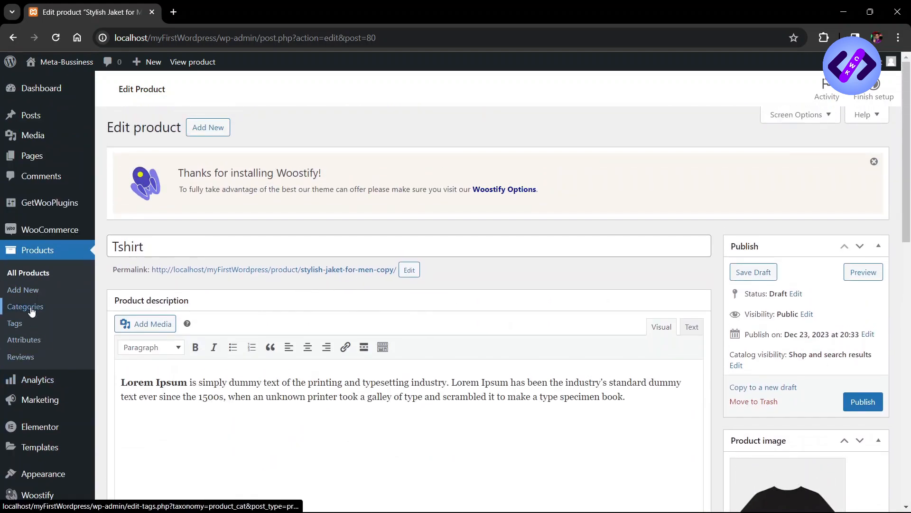
{"action": "left_click", "coordinate": [28, 341]}
{"action": "left_click", "coordinate": [510, 114]}
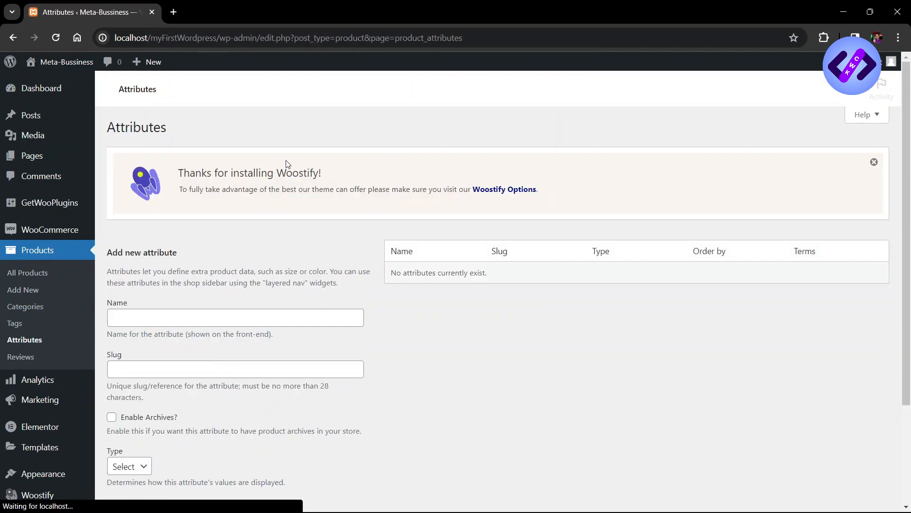
{"action": "left_click", "coordinate": [168, 316]}
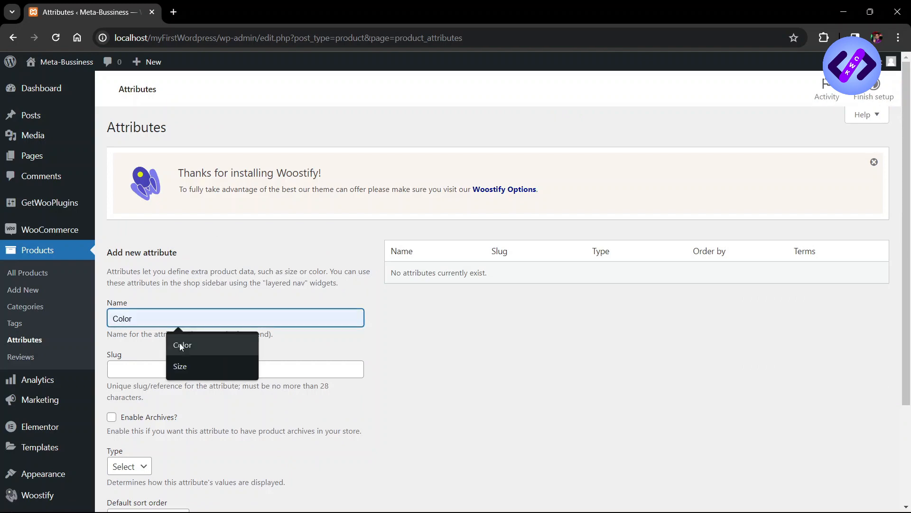
{"action": "left_click", "coordinate": [180, 343]}
{"action": "scroll", "coordinate": [156, 357], "scroll_direction": "down", "scroll_amount": 3}
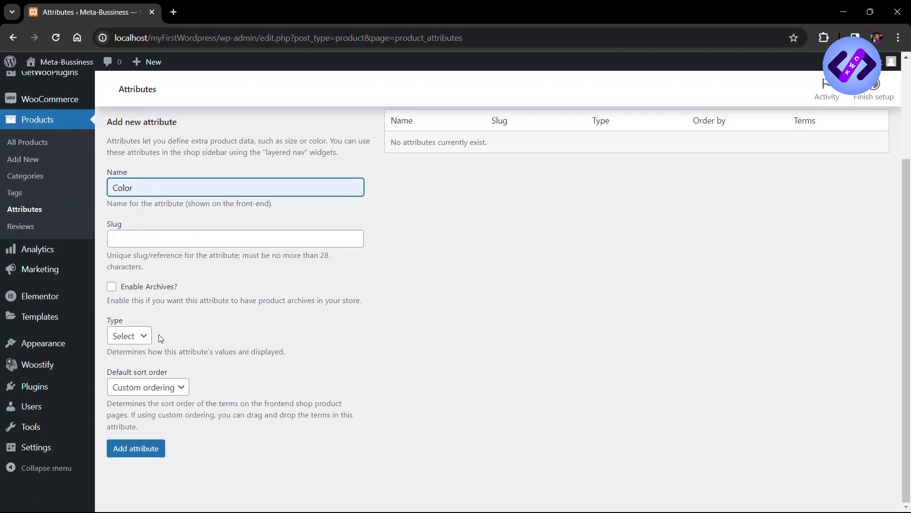
{"action": "left_click", "coordinate": [121, 334]}
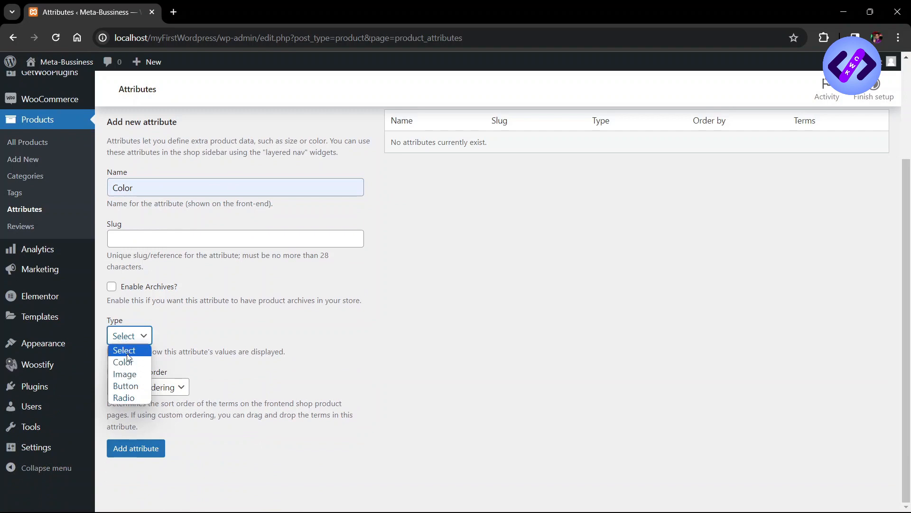
{"action": "left_click", "coordinate": [121, 361]}
{"action": "left_click", "coordinate": [139, 447]}
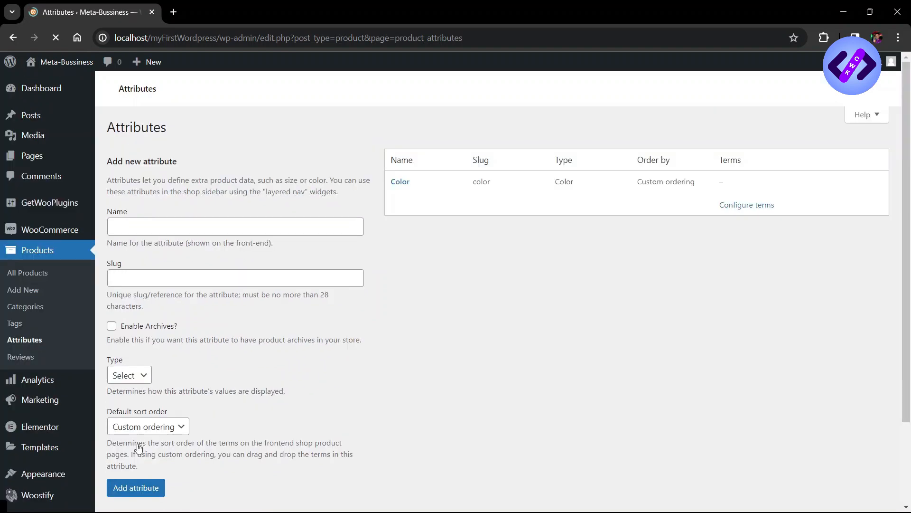
Add a second product attribute called Size with its type set to Button
{"action": "left_click", "coordinate": [159, 225]}
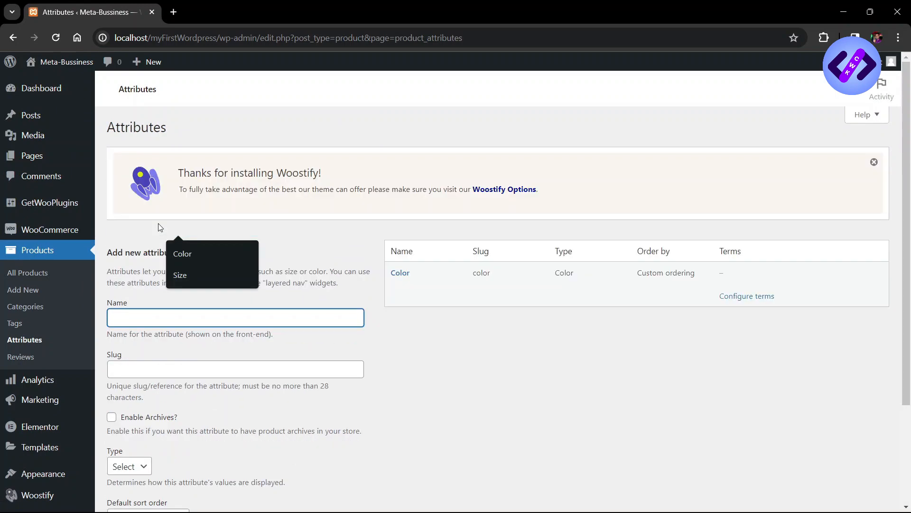
{"action": "left_click", "coordinate": [181, 276]}
{"action": "scroll", "coordinate": [172, 331], "scroll_direction": "down", "scroll_amount": 3}
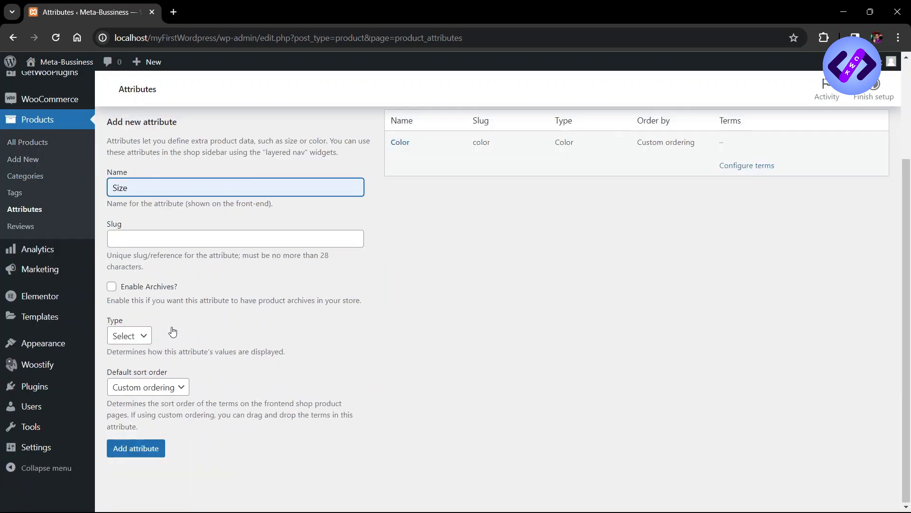
{"action": "left_click", "coordinate": [151, 336]}
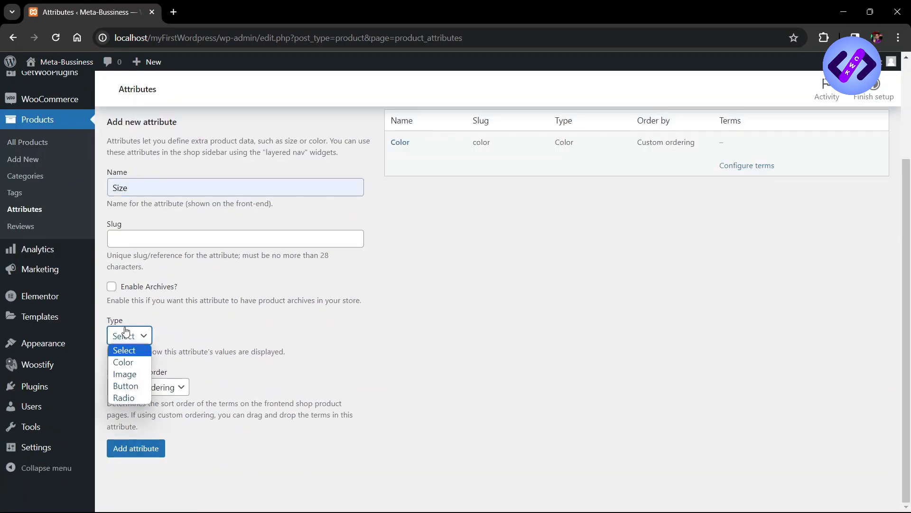
{"action": "left_click", "coordinate": [135, 382]}
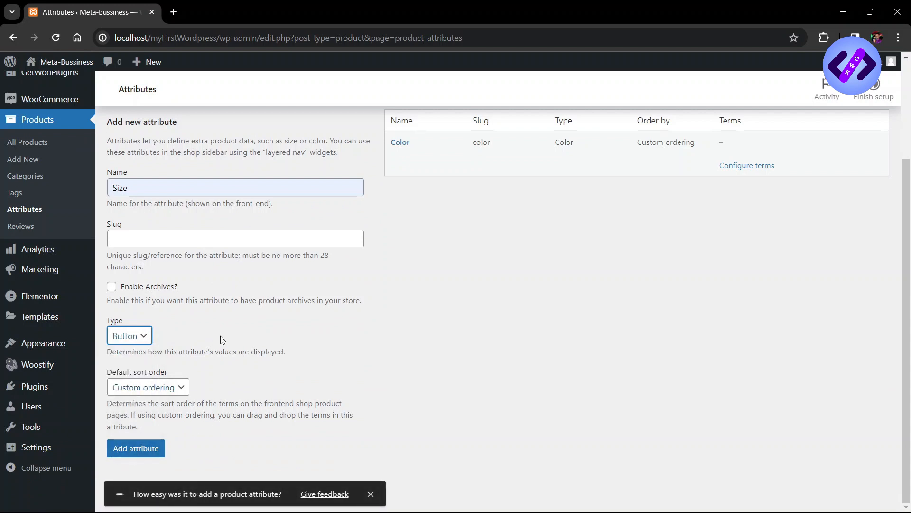
{"action": "left_click", "coordinate": [124, 335]}
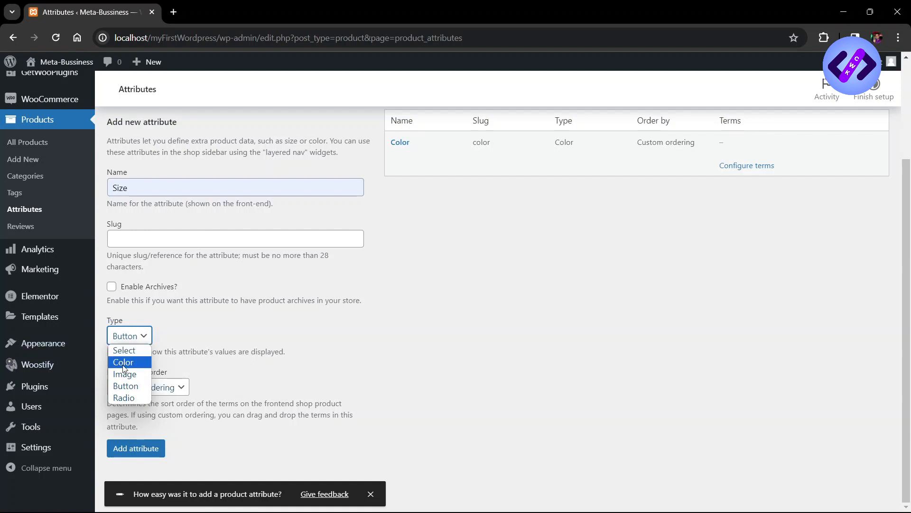
{"action": "left_click", "coordinate": [244, 401]}
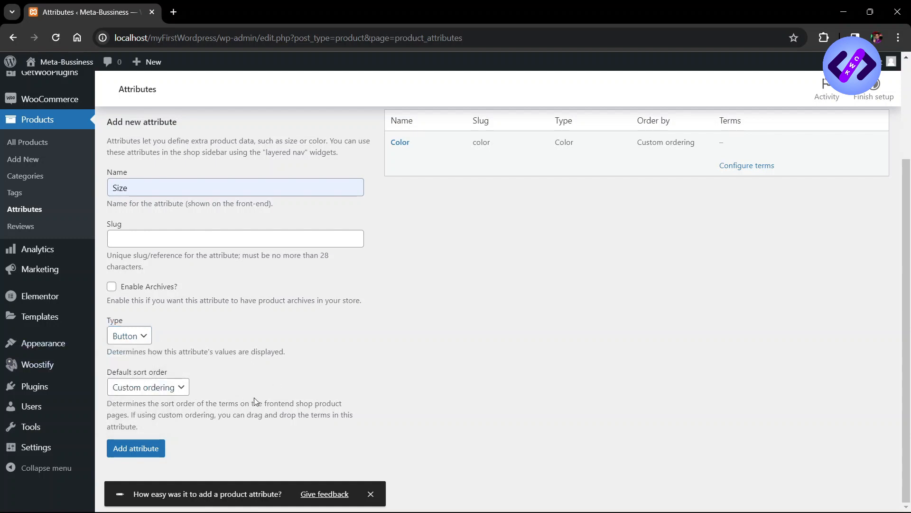
{"action": "left_click", "coordinate": [146, 451]}
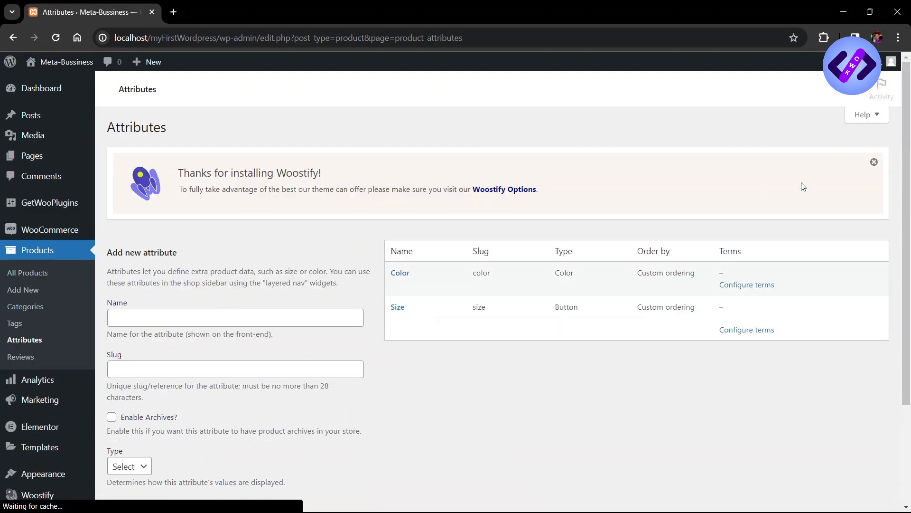
Open the terms of the Color attribute and add a Black term with the swatch color #000000
{"action": "left_click", "coordinate": [734, 287]}
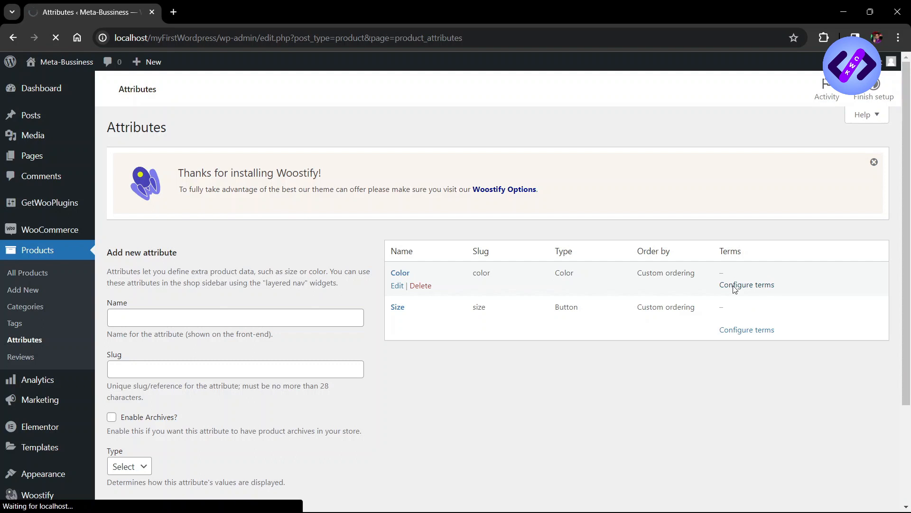
{"action": "mouse_move", "coordinate": [38, 215]}
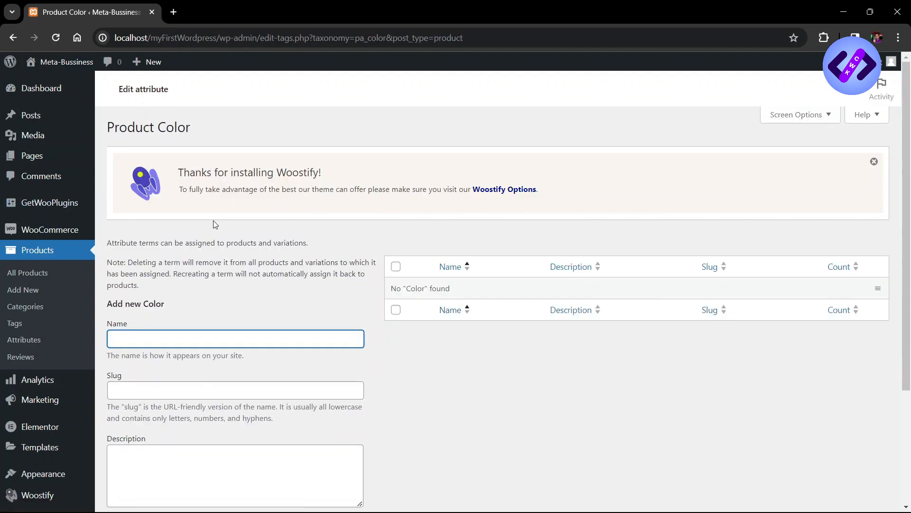
{"action": "type", "text": "Black"}
{"action": "scroll", "coordinate": [213, 221], "scroll_direction": "down", "scroll_amount": 3}
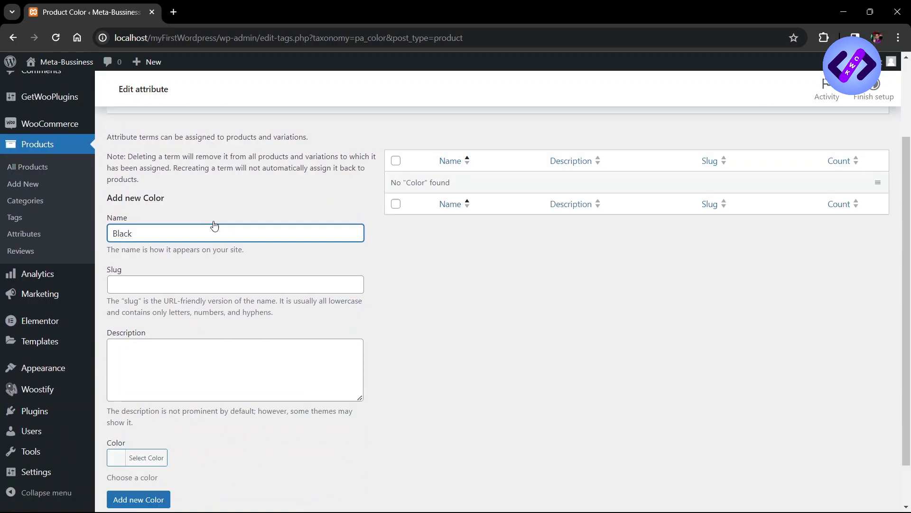
{"action": "left_click", "coordinate": [145, 406]}
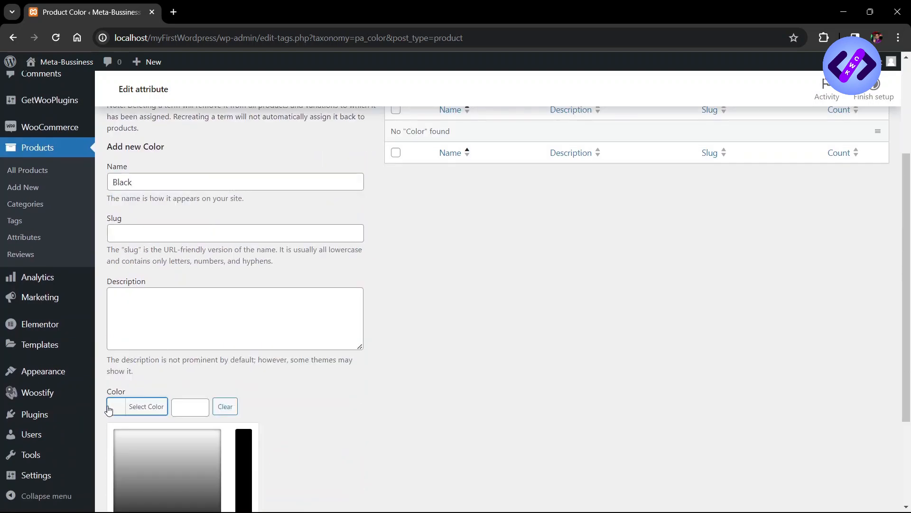
{"action": "scroll", "coordinate": [141, 441], "scroll_direction": "down", "scroll_amount": 3}
{"action": "left_click", "coordinate": [119, 427]}
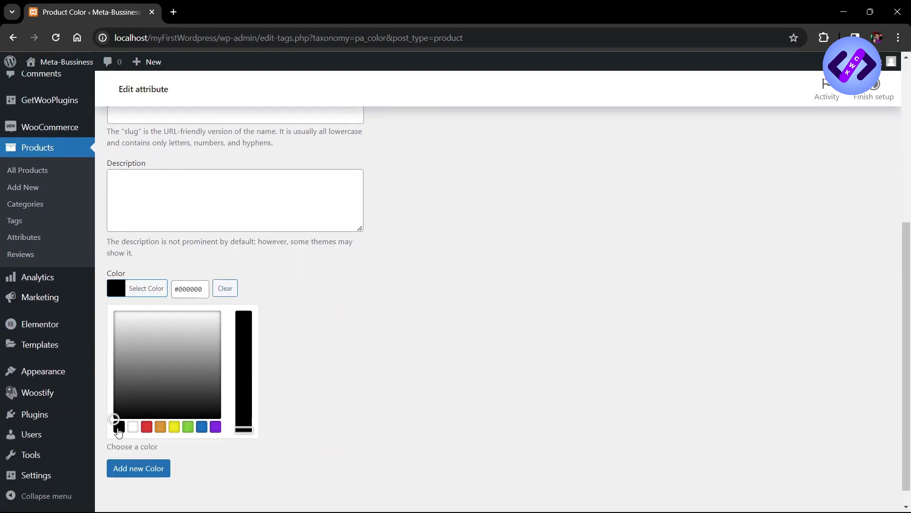
{"action": "left_click", "coordinate": [138, 470]}
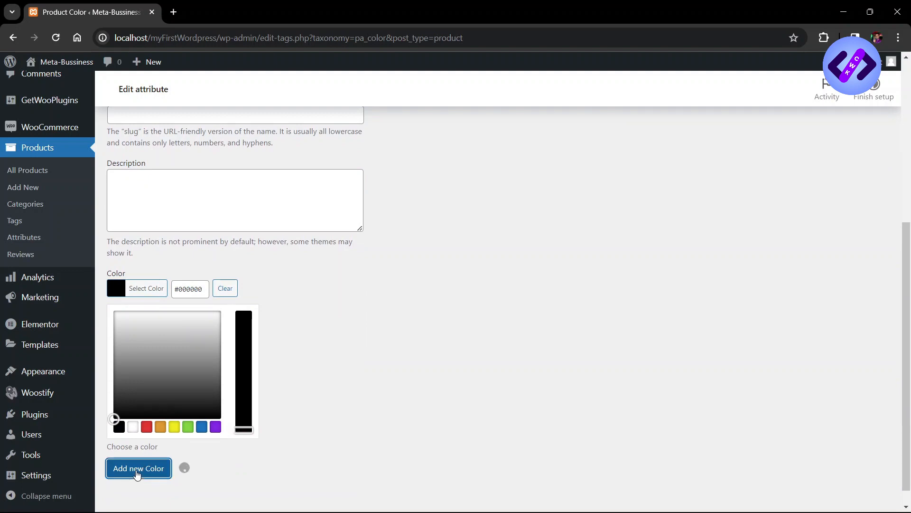
Add a Blue term to the Color attribute using the preset blue swatch color
{"action": "scroll", "coordinate": [230, 332], "scroll_direction": "up", "scroll_amount": 3}
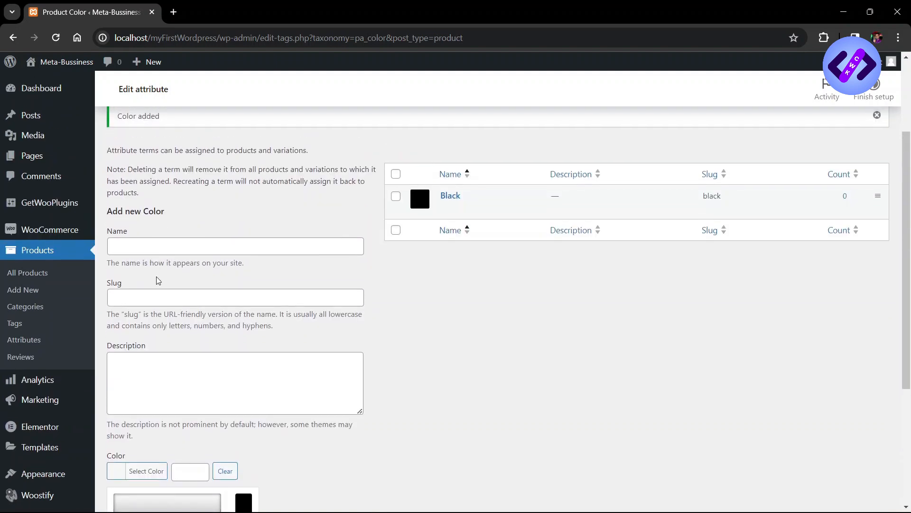
{"action": "left_click", "coordinate": [164, 243]}
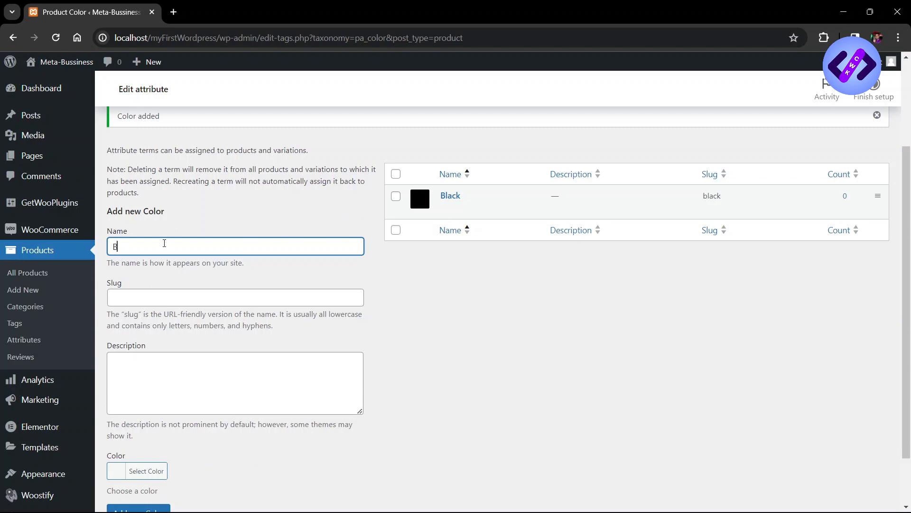
{"action": "scroll", "coordinate": [164, 243], "scroll_direction": "down", "scroll_amount": 2}
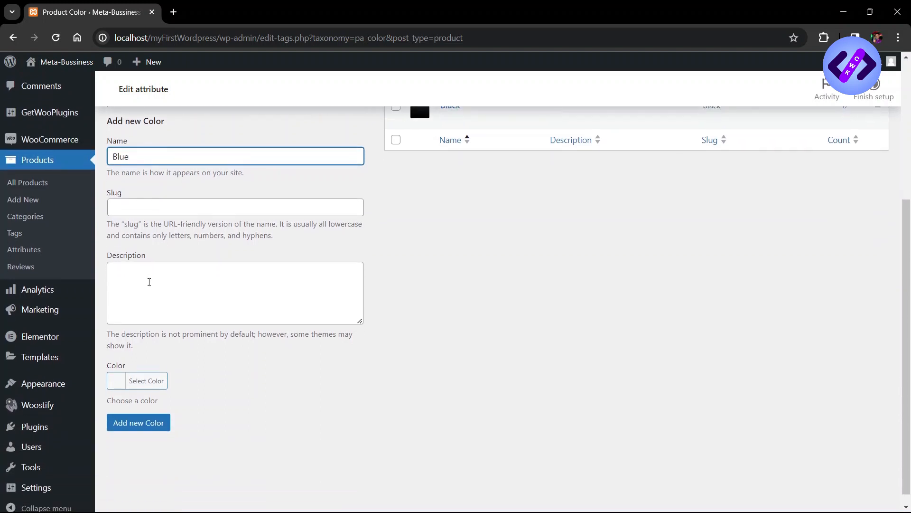
{"action": "left_click", "coordinate": [122, 381]}
{"action": "scroll", "coordinate": [178, 415], "scroll_direction": "down", "scroll_amount": 2}
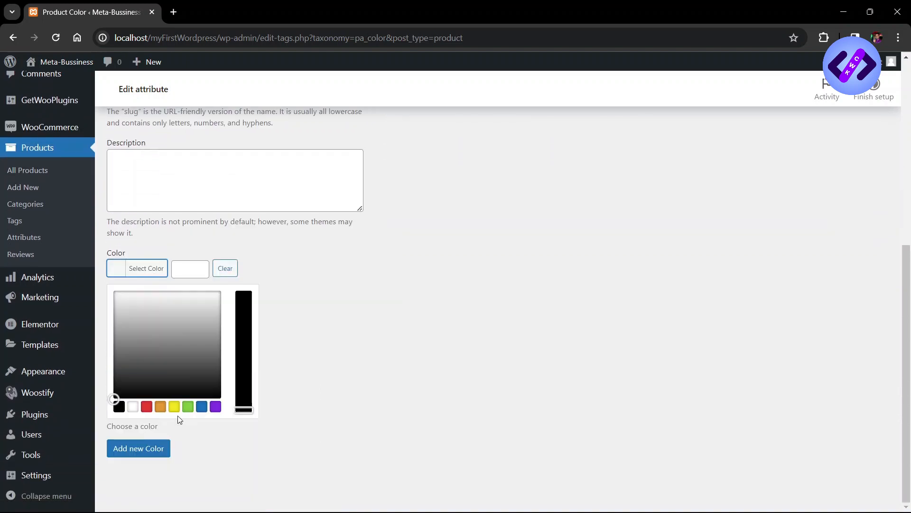
{"action": "left_click", "coordinate": [201, 408]}
{"action": "left_click", "coordinate": [150, 450]}
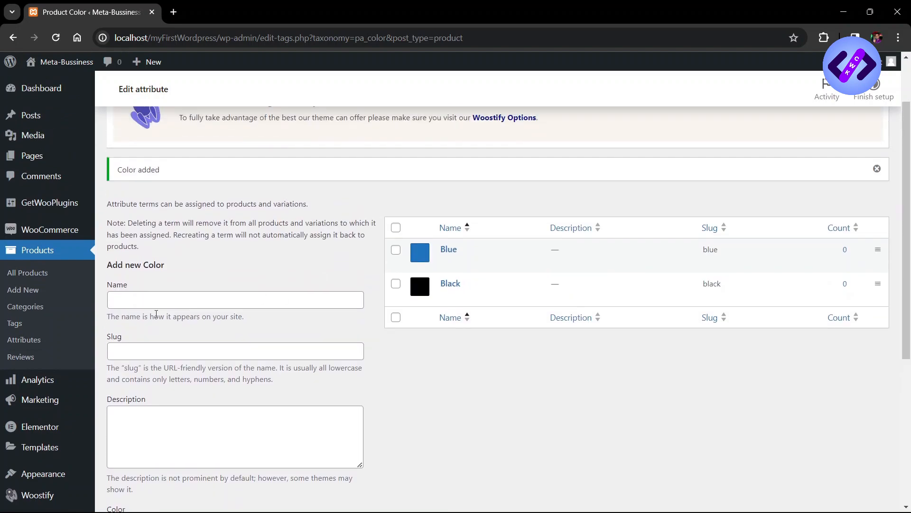
Add a Red term with the swatch color #dd3333 to the Color attribute and return to the product attributes list
{"action": "left_click", "coordinate": [121, 303]}
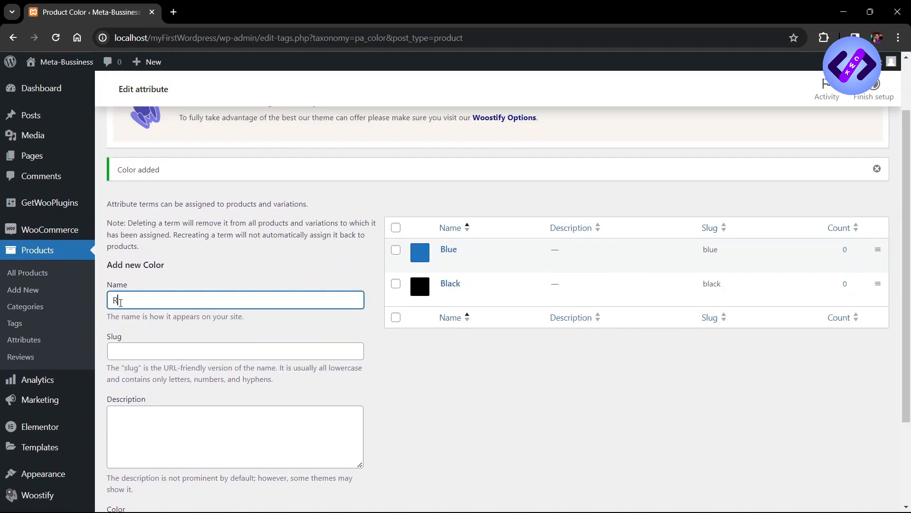
{"action": "type", "text": "Red"}
{"action": "scroll", "coordinate": [120, 306], "scroll_direction": "down", "scroll_amount": 3}
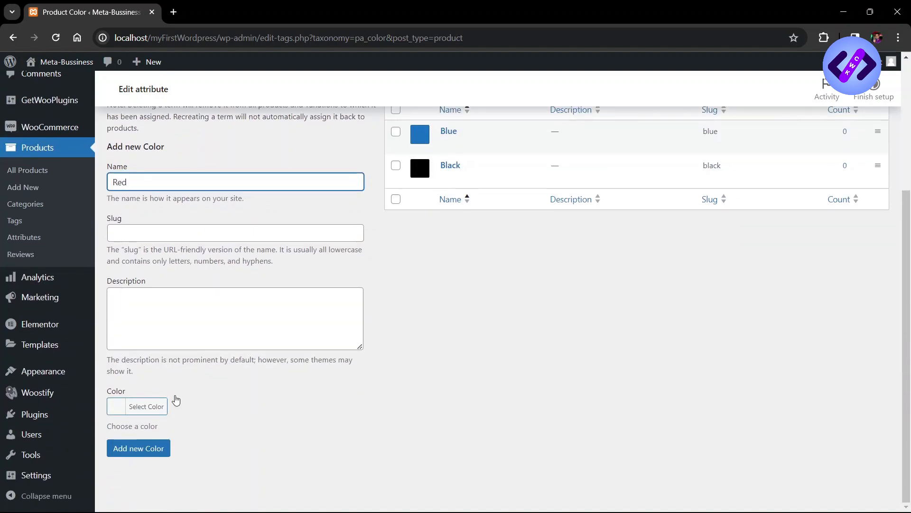
{"action": "left_click", "coordinate": [126, 409]}
{"action": "scroll", "coordinate": [237, 440], "scroll_direction": "down", "scroll_amount": 3}
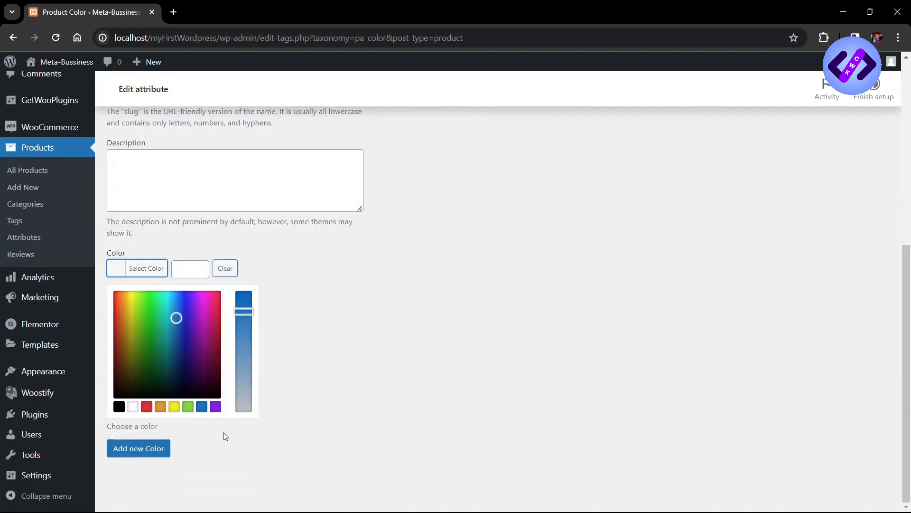
{"action": "left_click", "coordinate": [147, 407]}
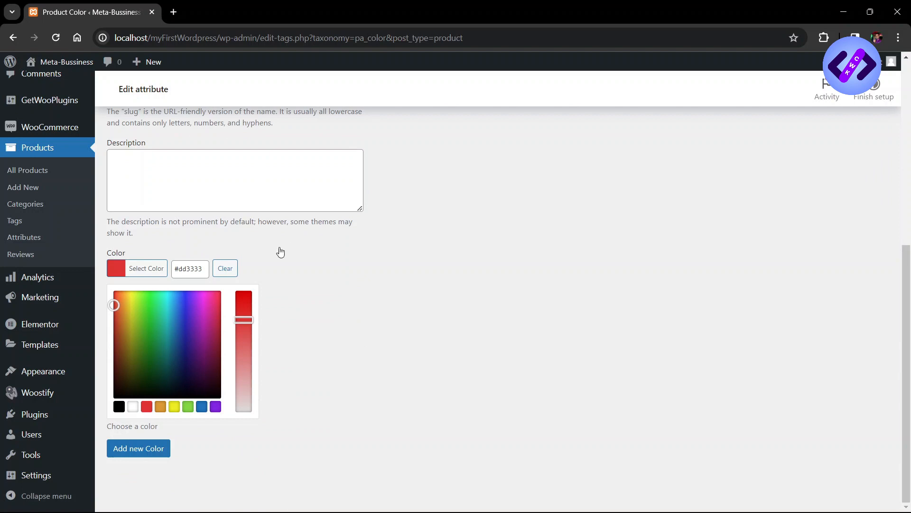
{"action": "left_click", "coordinate": [143, 455]}
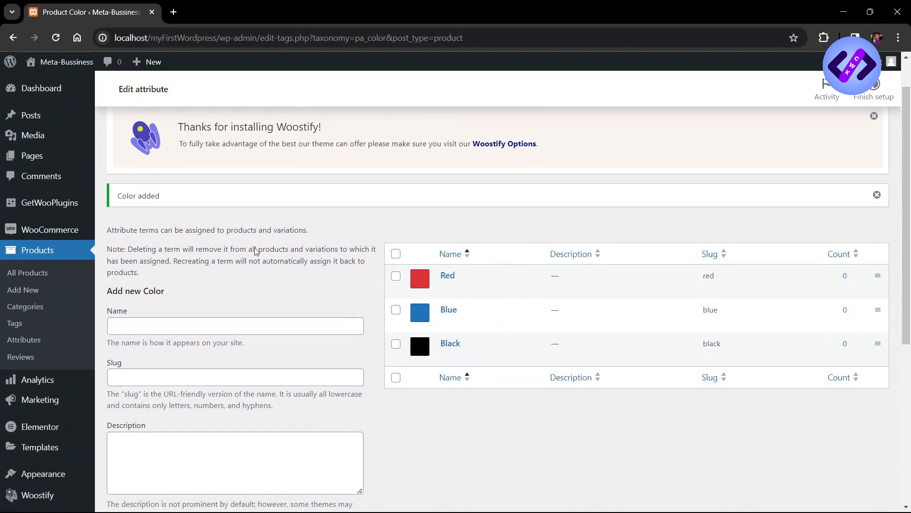
{"action": "left_click", "coordinate": [16, 338]}
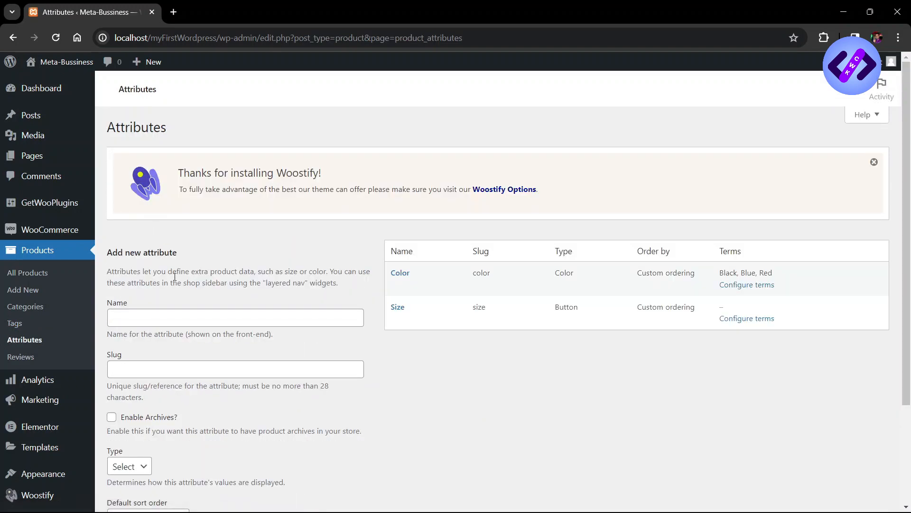
{"action": "scroll", "coordinate": [157, 266], "scroll_direction": "down", "scroll_amount": 1}
{"action": "left_click", "coordinate": [140, 296]}
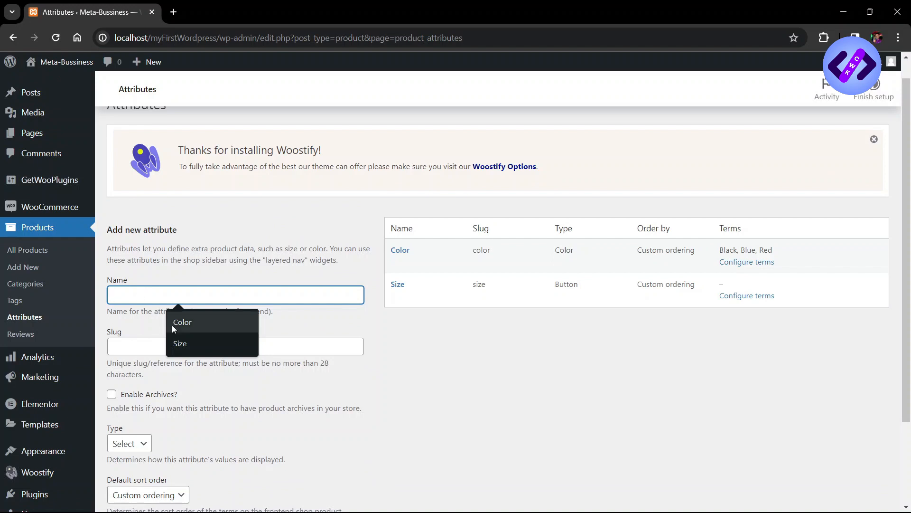
{"action": "left_click", "coordinate": [181, 349]}
{"action": "scroll", "coordinate": [182, 348], "scroll_direction": "down", "scroll_amount": 2}
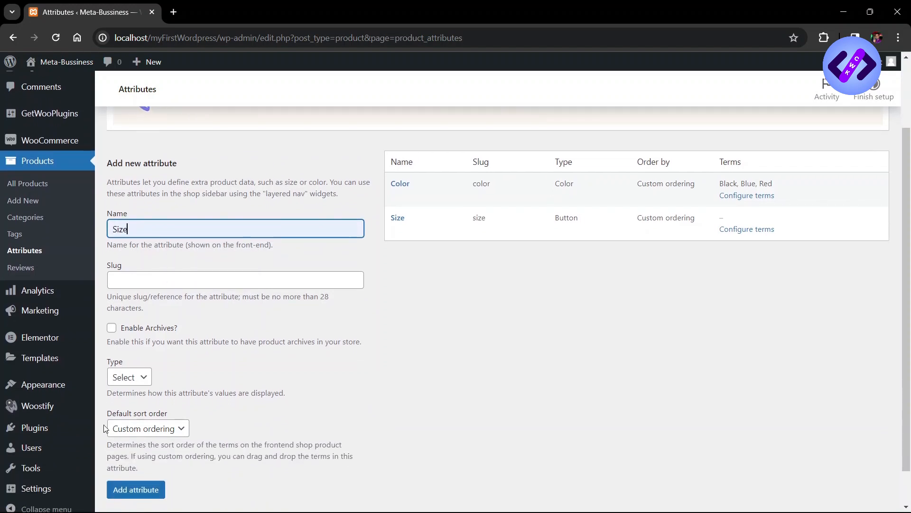
{"action": "left_click", "coordinate": [124, 376]}
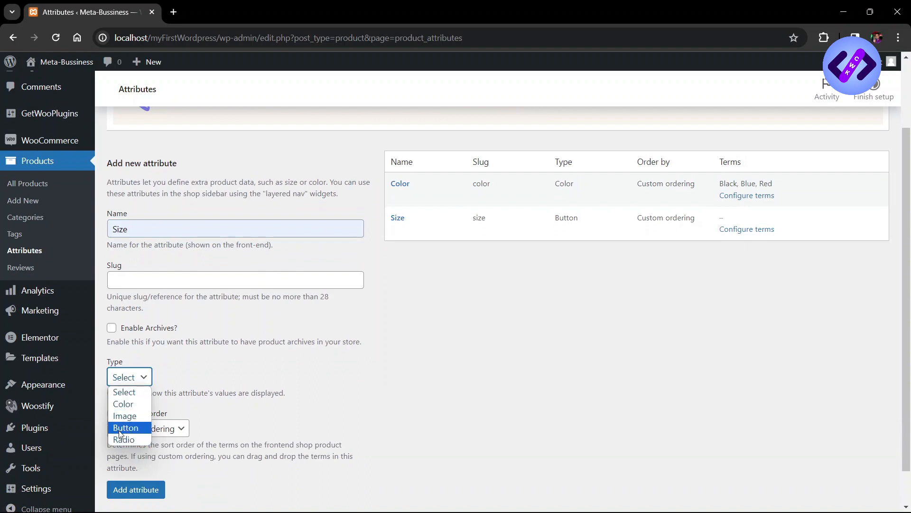
{"action": "left_click", "coordinate": [419, 334]}
{"action": "scroll", "coordinate": [288, 232], "scroll_direction": "up", "scroll_amount": 1}
{"action": "left_click", "coordinate": [288, 232]}
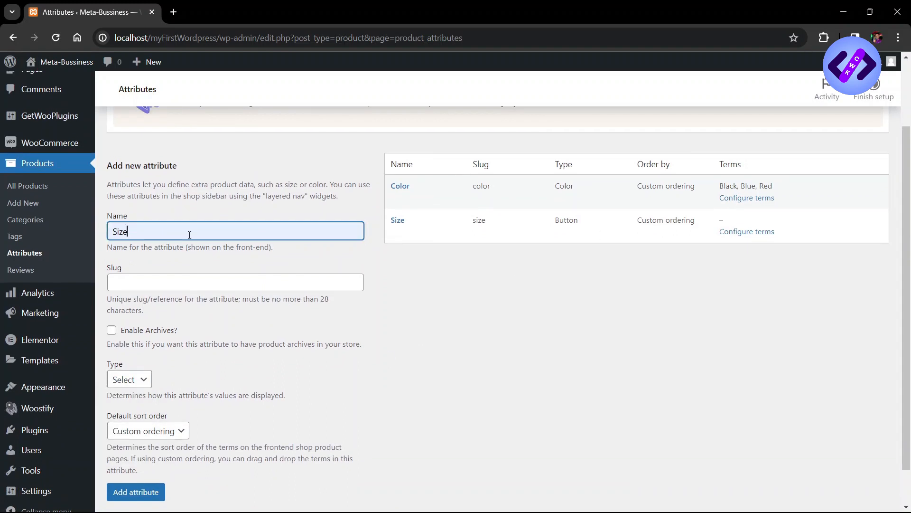
{"action": "key", "text": "ctrl+a"}
{"action": "key", "text": "BackSpace"}
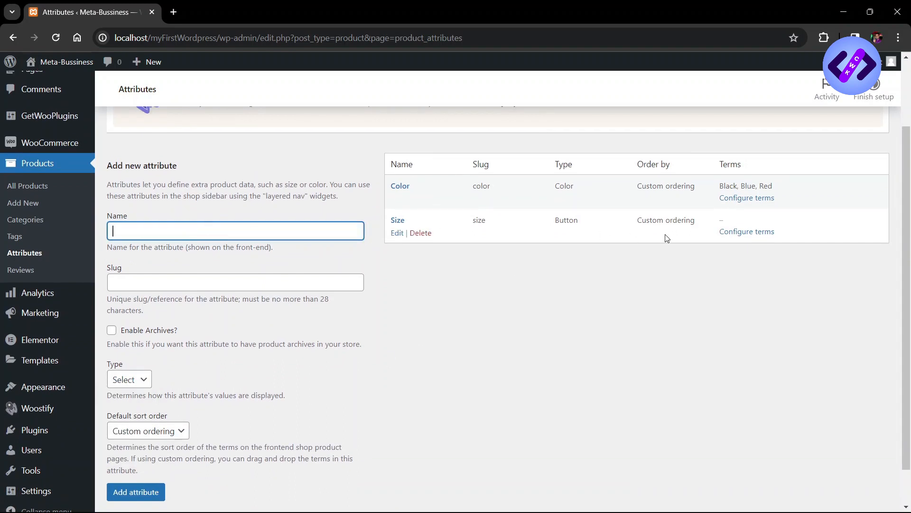
Open the terms of the Size attribute and add the terms S, M, L and XL
{"action": "left_click", "coordinate": [744, 231]}
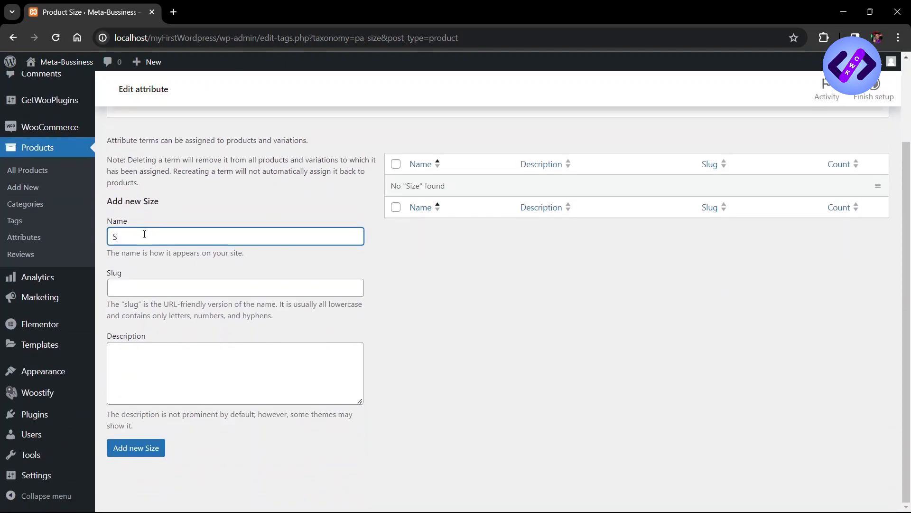
{"action": "left_click", "coordinate": [126, 449]}
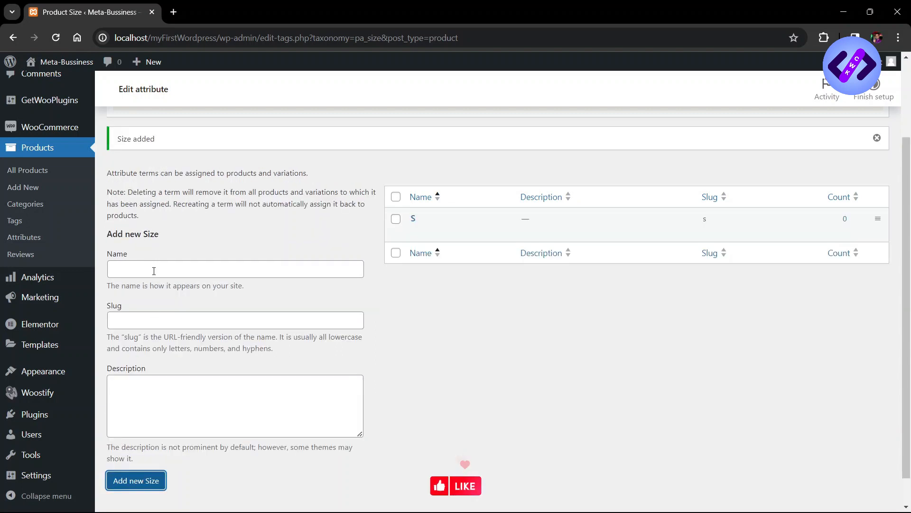
{"action": "left_click", "coordinate": [154, 270]}
{"action": "type", "text": "M"}
{"action": "scroll", "coordinate": [154, 271], "scroll_direction": "down", "scroll_amount": 1}
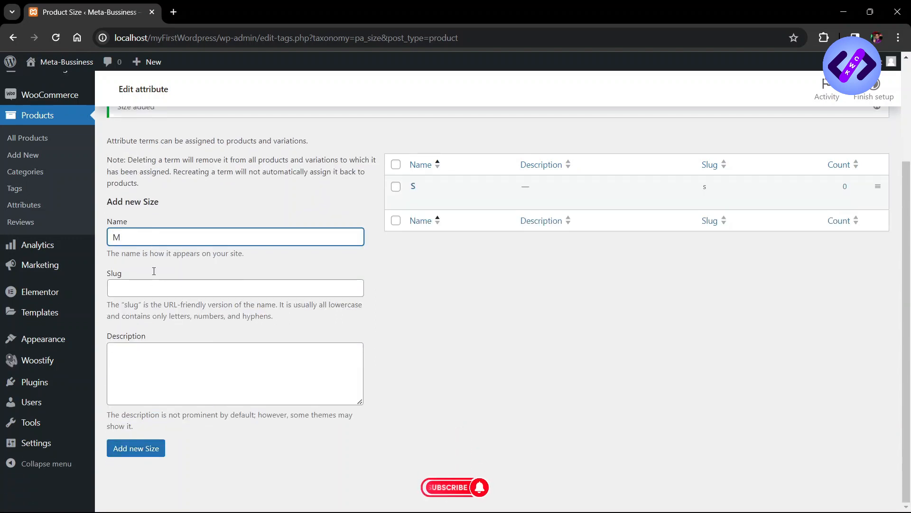
{"action": "left_click", "coordinate": [144, 448]}
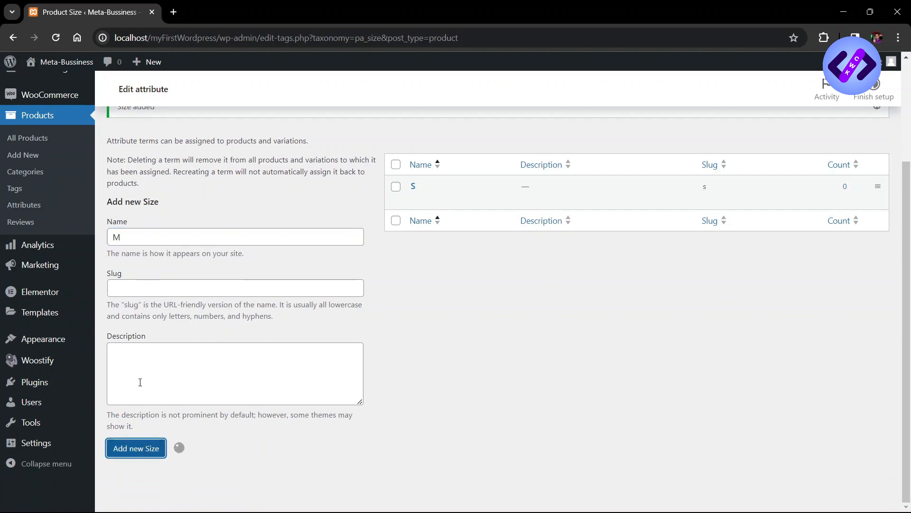
{"action": "left_click", "coordinate": [182, 232]}
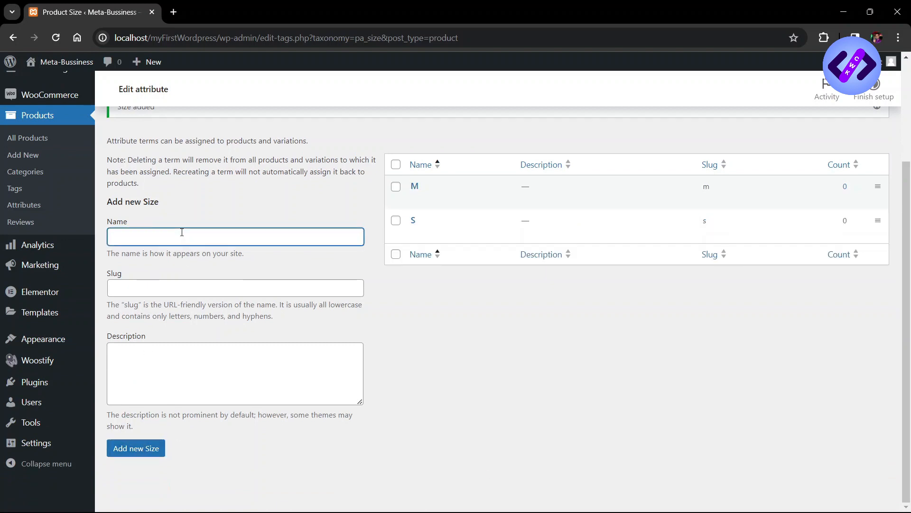
{"action": "left_click", "coordinate": [123, 446]}
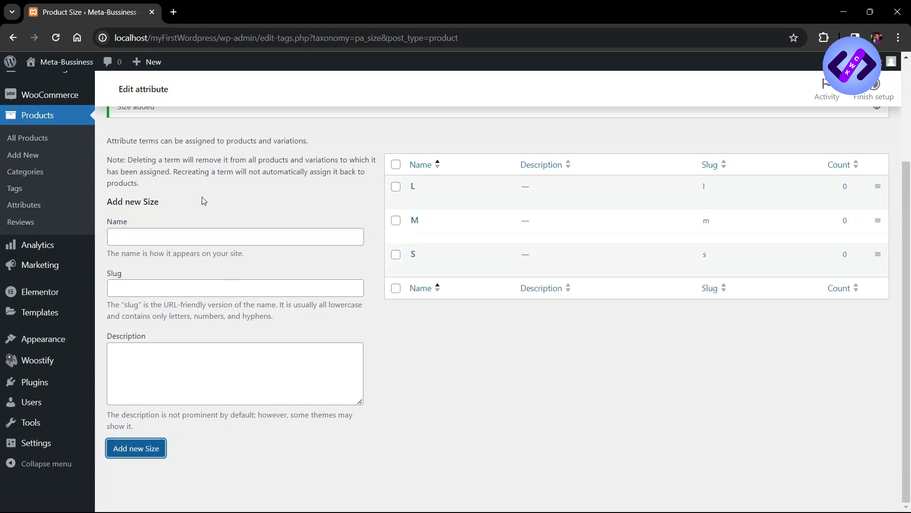
{"action": "left_click", "coordinate": [164, 230]}
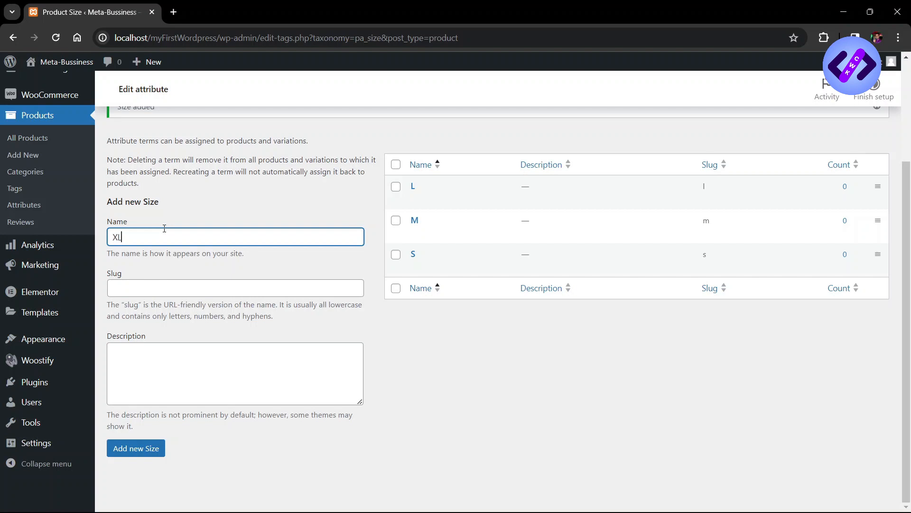
{"action": "left_click", "coordinate": [127, 447]}
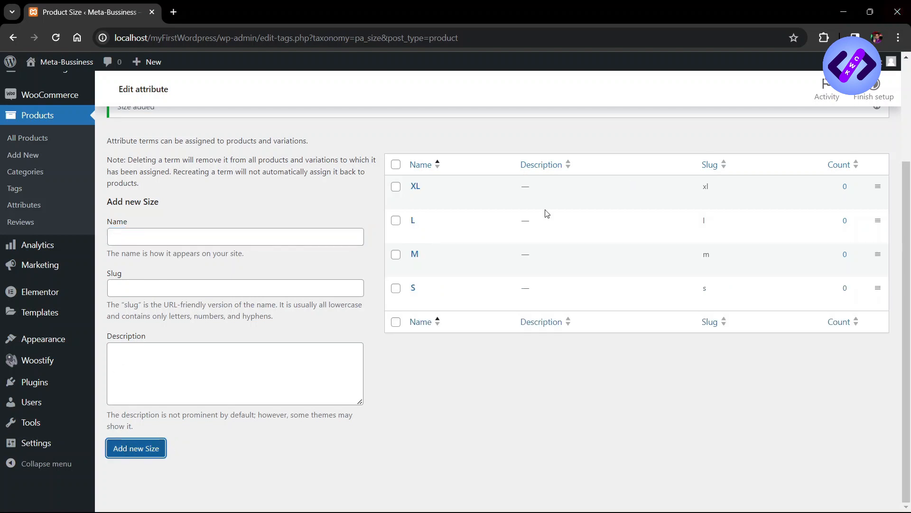
Open the draft product "Stylish Jaket for Men (Copy)" from the product list for editing and rename it Tshirt
{"action": "scroll", "coordinate": [318, 251], "scroll_direction": "up", "scroll_amount": 1}
{"action": "scroll", "coordinate": [335, 116], "scroll_direction": "up", "scroll_amount": 1}
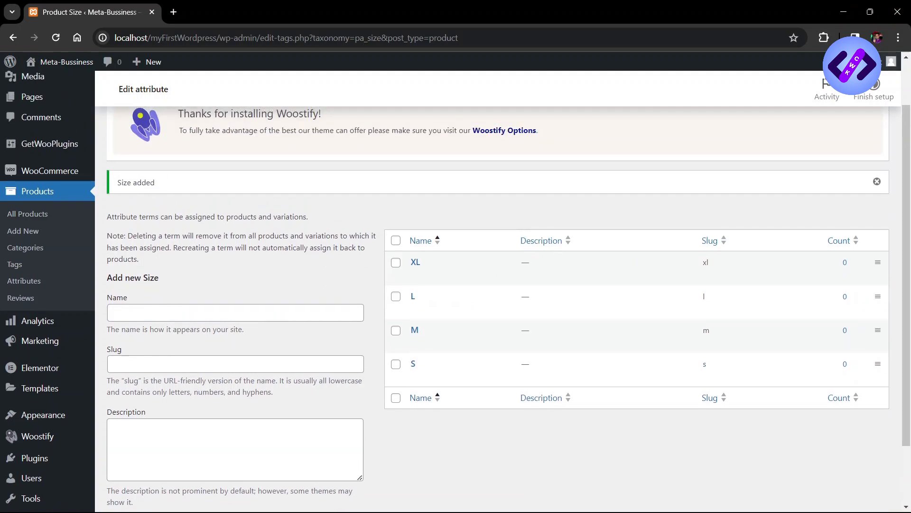
{"action": "left_click", "coordinate": [27, 215]}
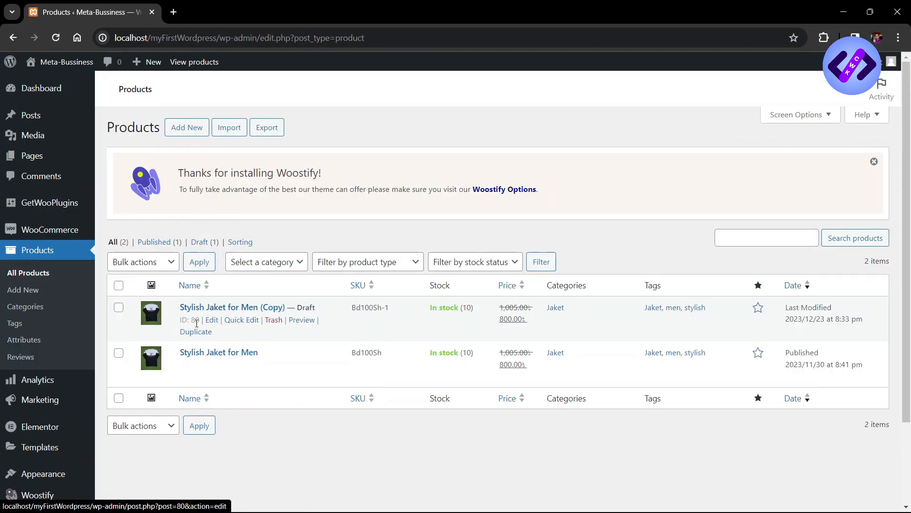
{"action": "left_click", "coordinate": [211, 320]}
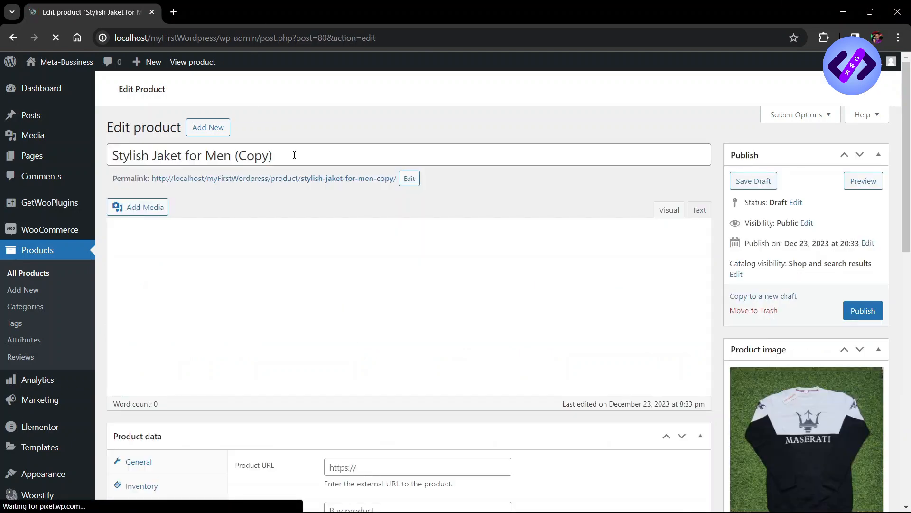
{"action": "left_click", "coordinate": [294, 154]}
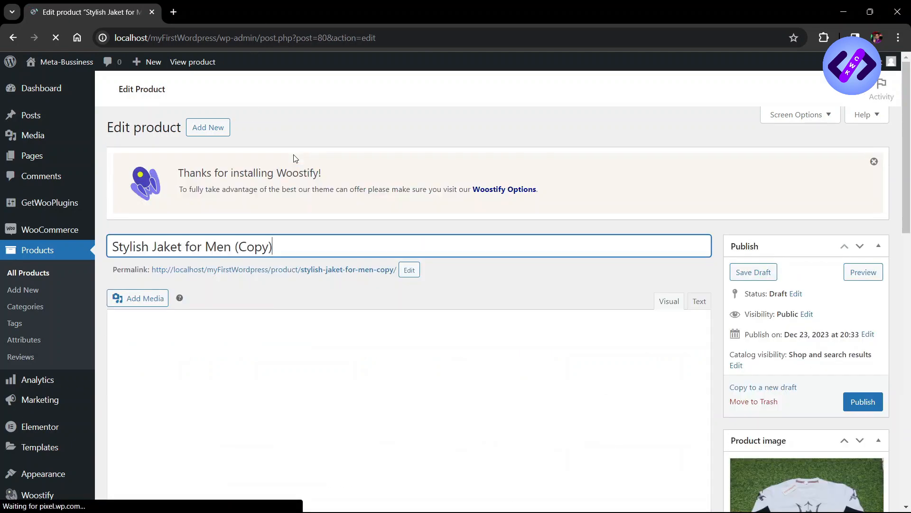
{"action": "key", "text": "ctrl+a"}
{"action": "key", "text": "BackSpace"}
{"action": "type", "text": "T"}
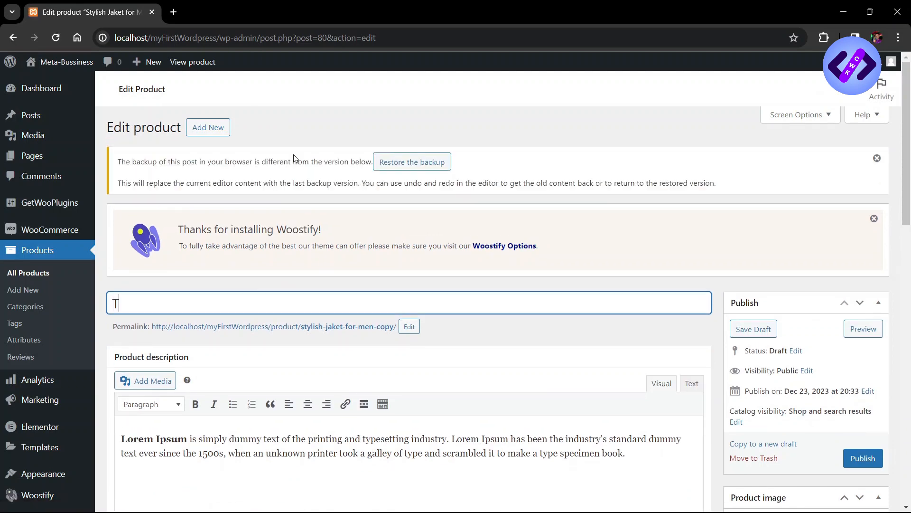
{"action": "type", "text": "shirt"}
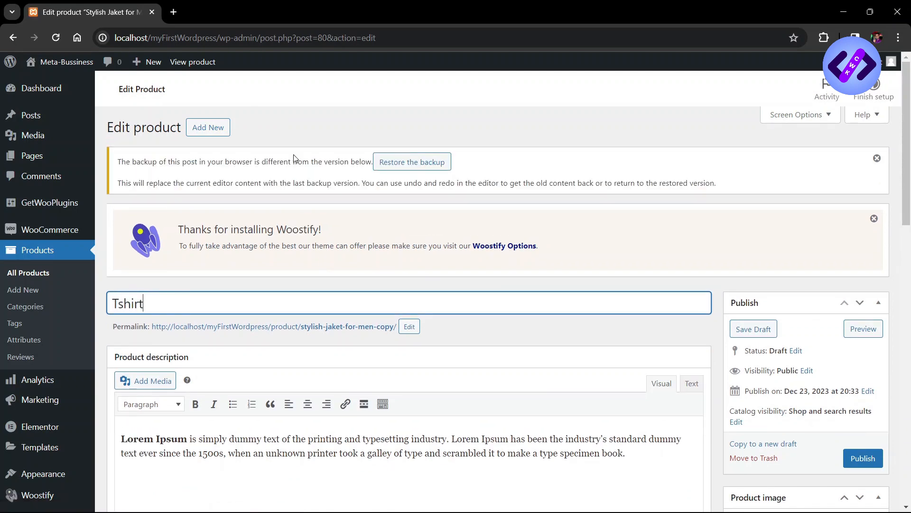
Replace the product image with BlackTshirt.jpg from the media library
{"action": "scroll", "coordinate": [294, 158], "scroll_direction": "down", "scroll_amount": 6}
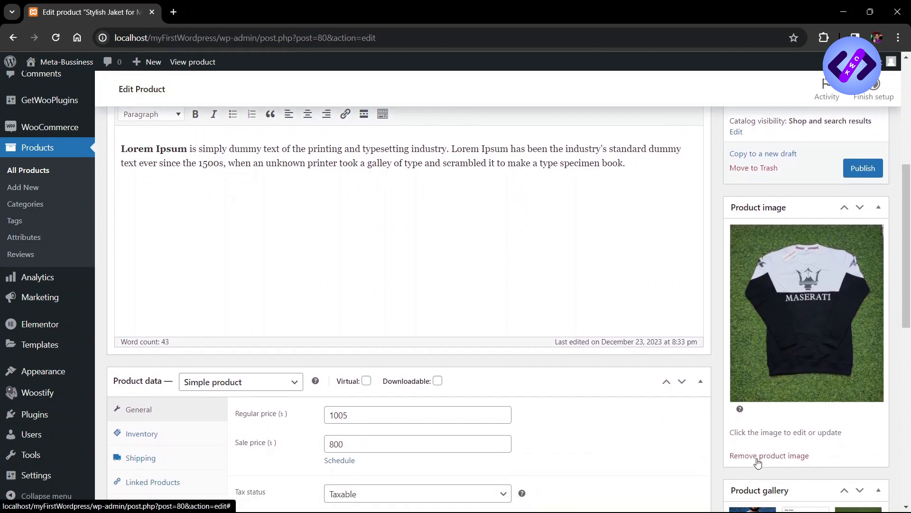
{"action": "left_click", "coordinate": [758, 457]}
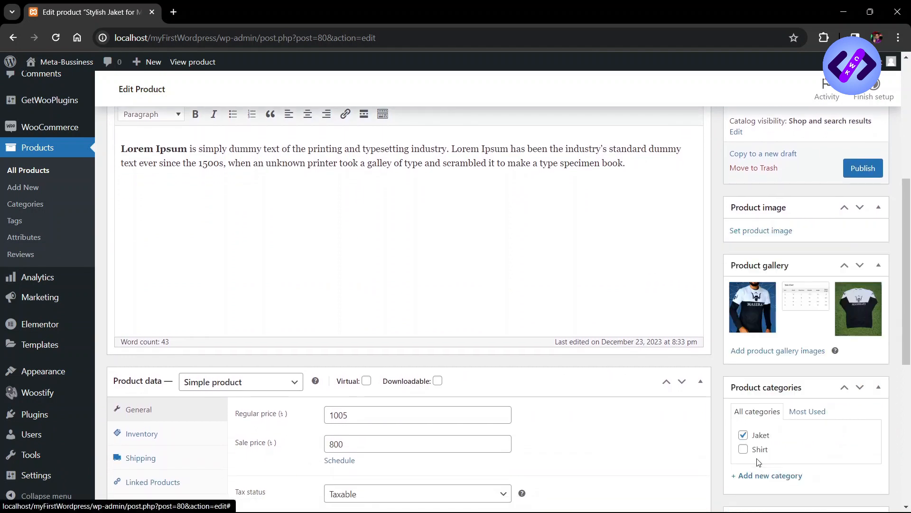
{"action": "left_click", "coordinate": [761, 231]}
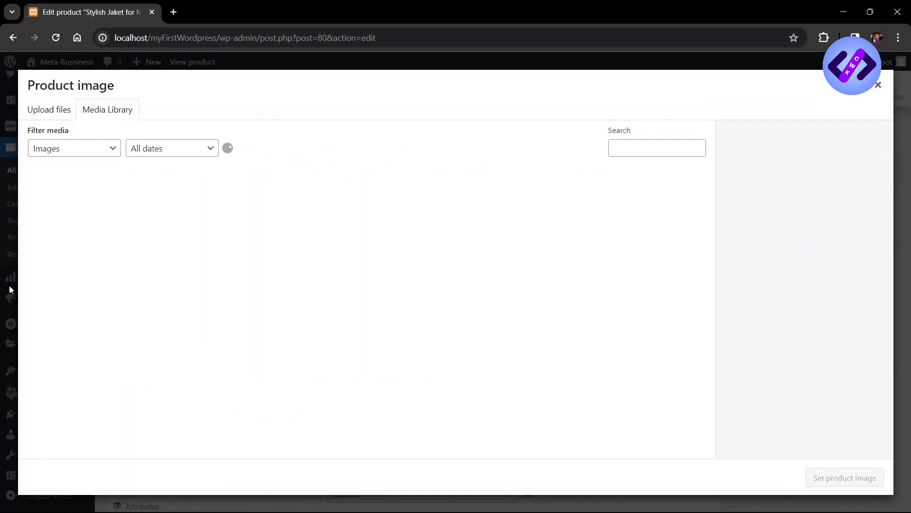
{"action": "left_click", "coordinate": [152, 206]}
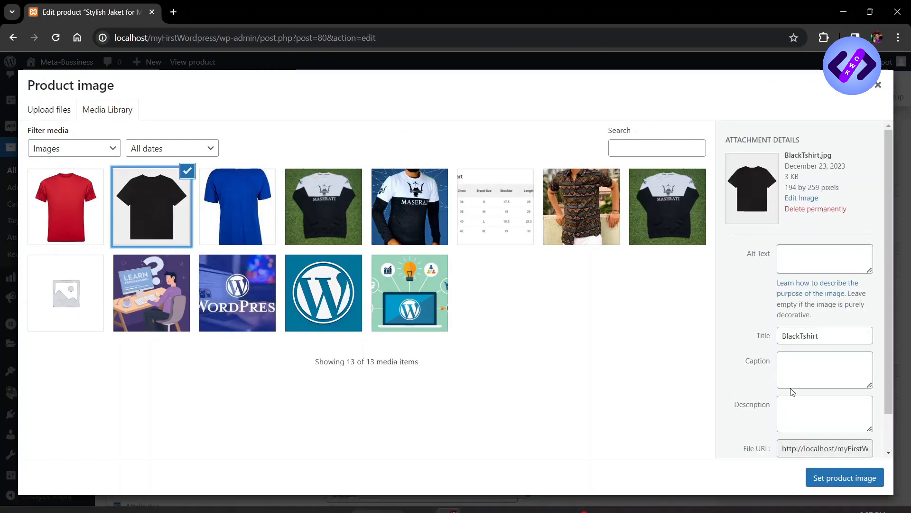
{"action": "left_click", "coordinate": [877, 477]}
Remove the two Maserati jacket photos from the product gallery, keeping the size chart image
{"action": "scroll", "coordinate": [759, 237], "scroll_direction": "down", "scroll_amount": 1}
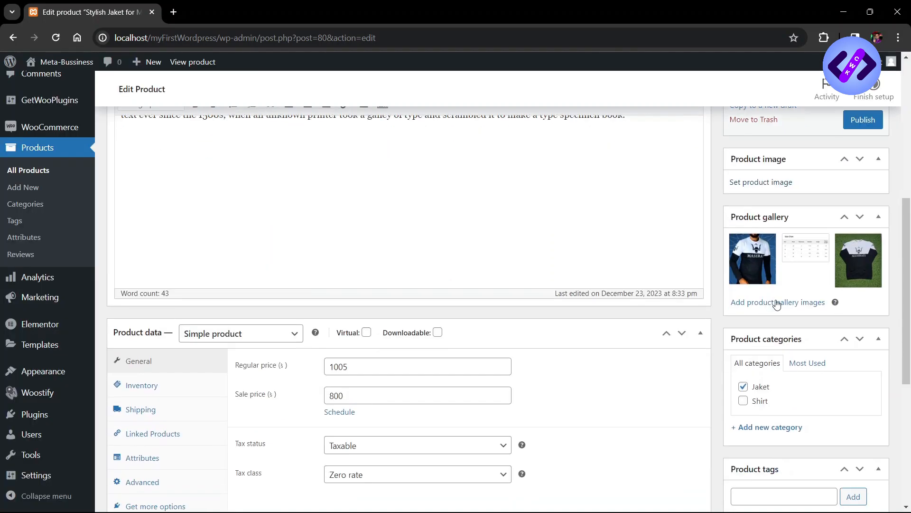
{"action": "scroll", "coordinate": [772, 396], "scroll_direction": "down", "scroll_amount": 1}
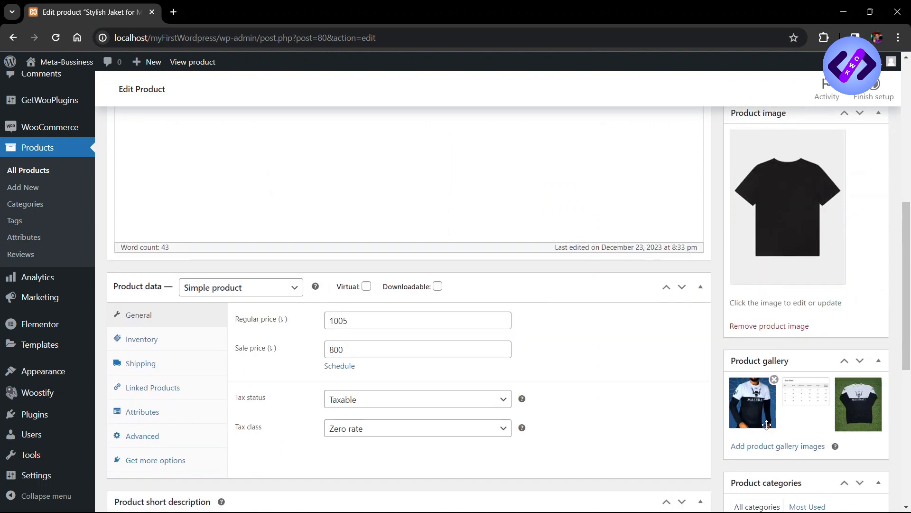
{"action": "left_click", "coordinate": [774, 380]}
{"action": "left_click", "coordinate": [828, 379]}
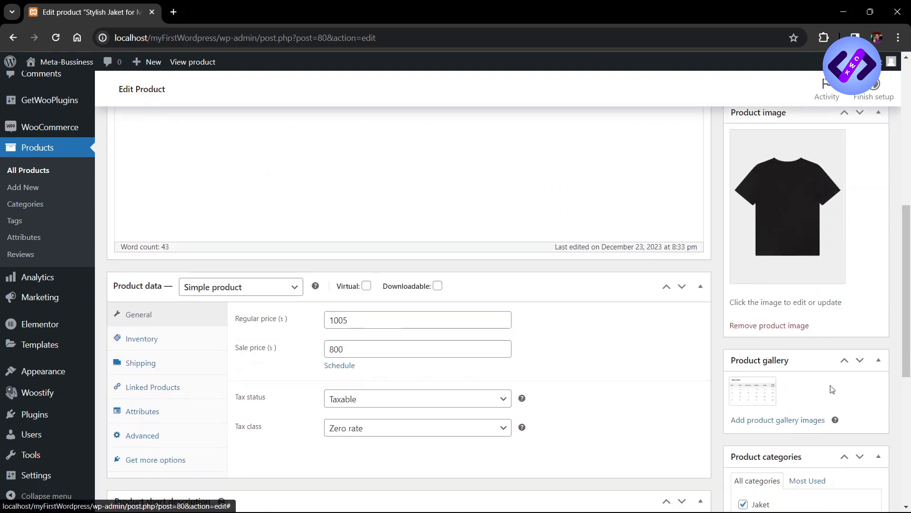
Add the red, black and blue T-shirt images from the media library to the product gallery
{"action": "scroll", "coordinate": [780, 408], "scroll_direction": "down", "scroll_amount": 1}
{"action": "left_click", "coordinate": [775, 401]}
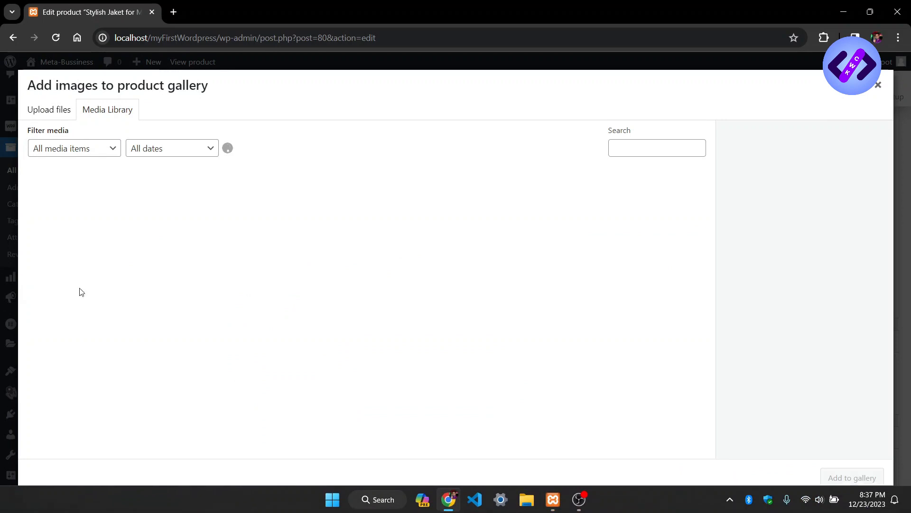
{"action": "left_click", "coordinate": [67, 228]}
{"action": "left_click", "coordinate": [239, 212], "text": "shift"}
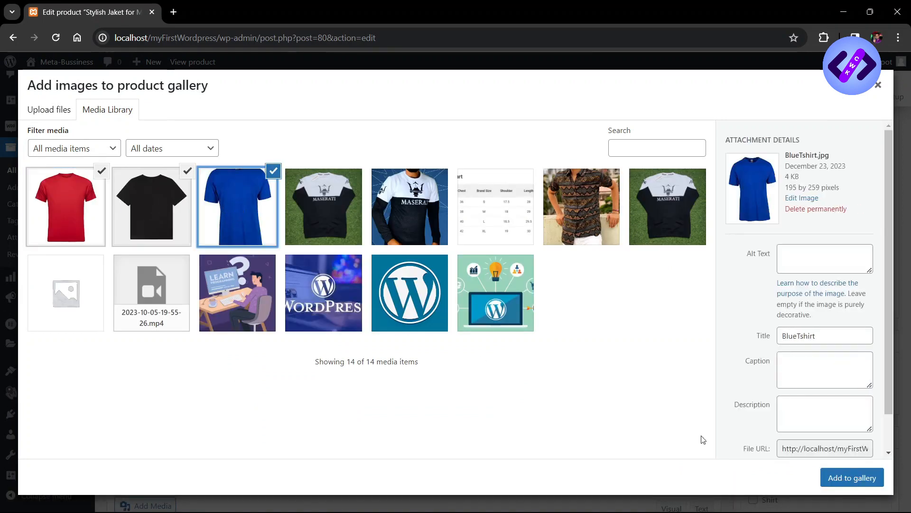
{"action": "left_click", "coordinate": [861, 479]}
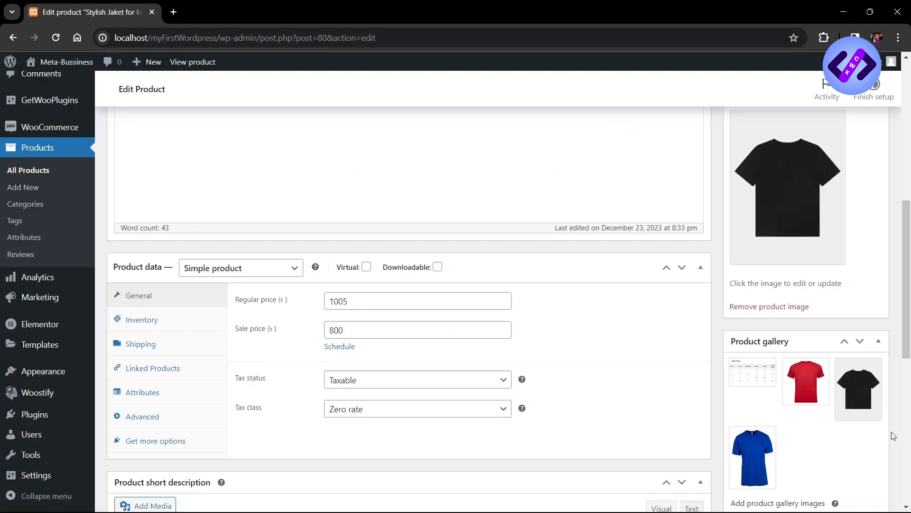
Change the product type to Variable product and open its variations settings
{"action": "scroll", "coordinate": [875, 431], "scroll_direction": "down", "scroll_amount": 1}
{"action": "scroll", "coordinate": [399, 265], "scroll_direction": "down", "scroll_amount": 1}
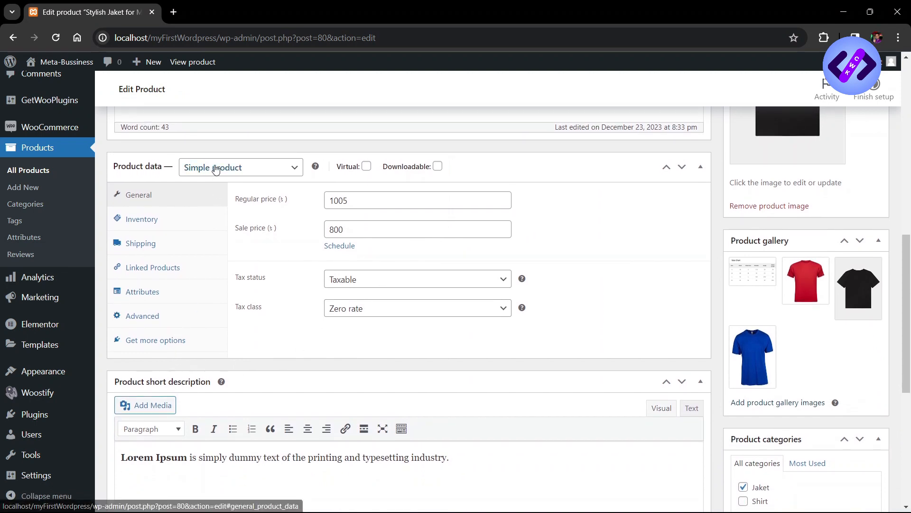
{"action": "left_click", "coordinate": [236, 172]}
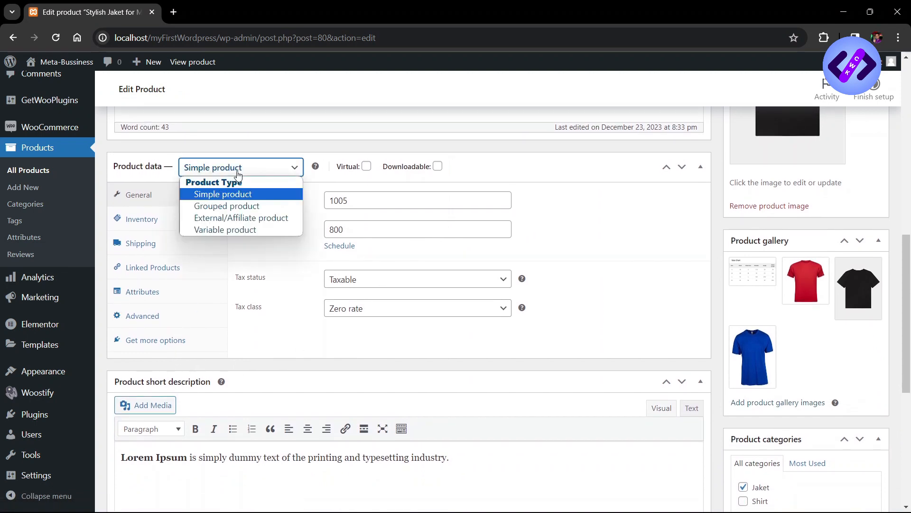
{"action": "left_click", "coordinate": [259, 231]}
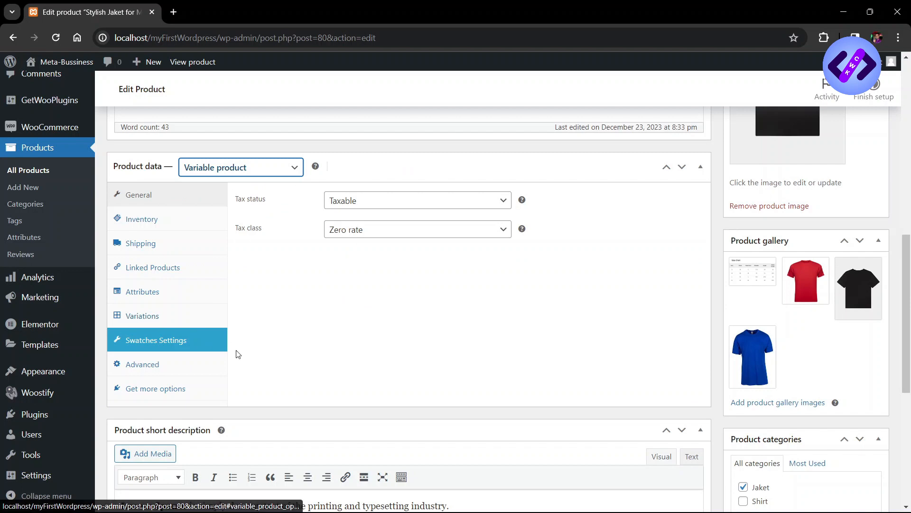
{"action": "left_click", "coordinate": [147, 323]}
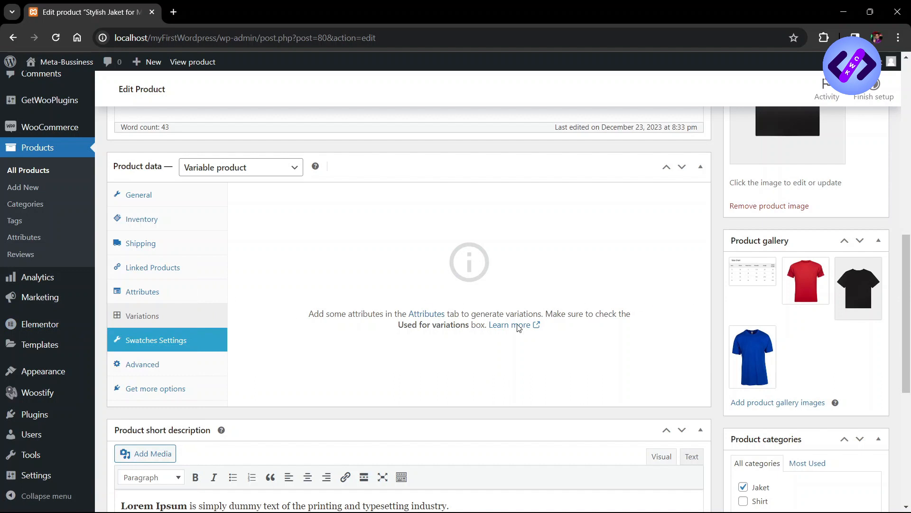
Add the existing Color attribute to the product and select all its terms: Black, Blue and Red
{"action": "left_click", "coordinate": [138, 296]}
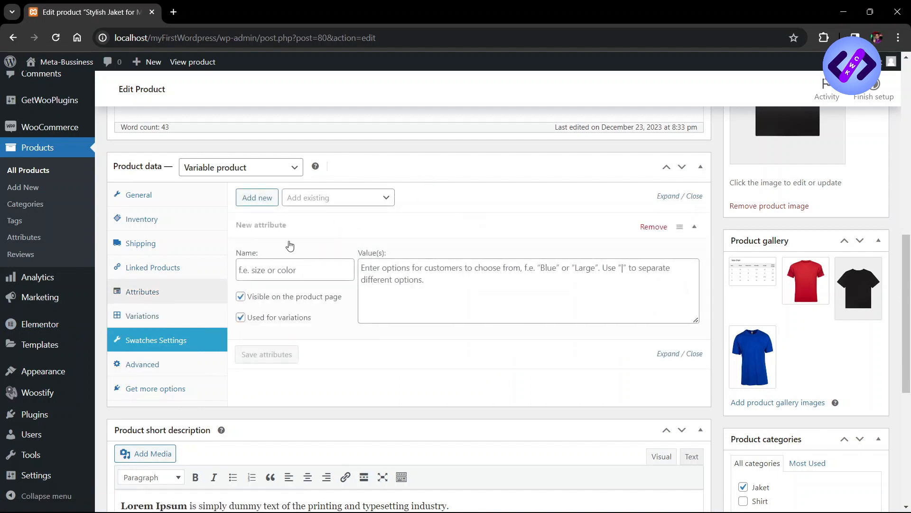
{"action": "left_click", "coordinate": [344, 201]}
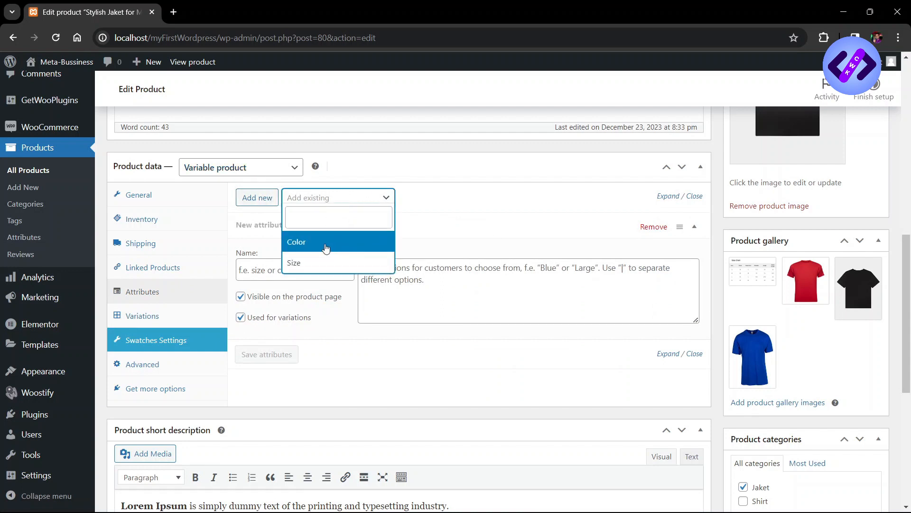
{"action": "left_click", "coordinate": [327, 247]}
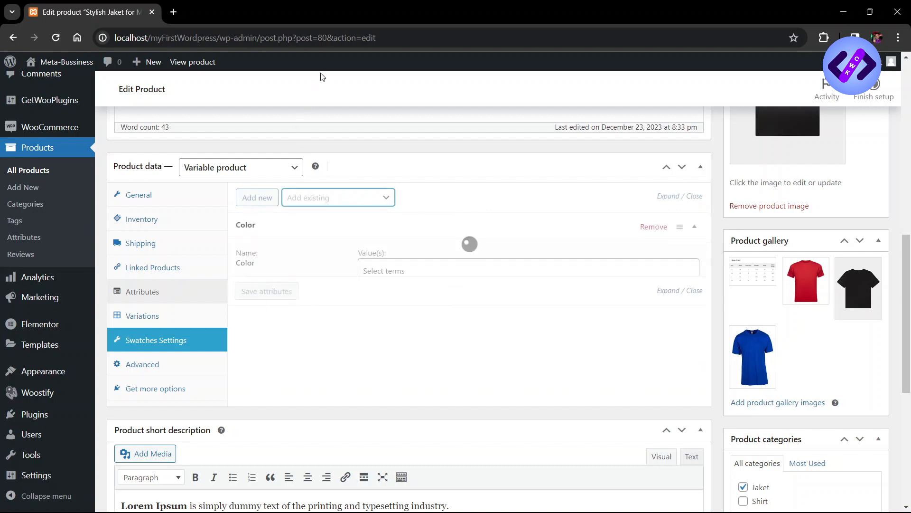
{"action": "left_click", "coordinate": [387, 273]}
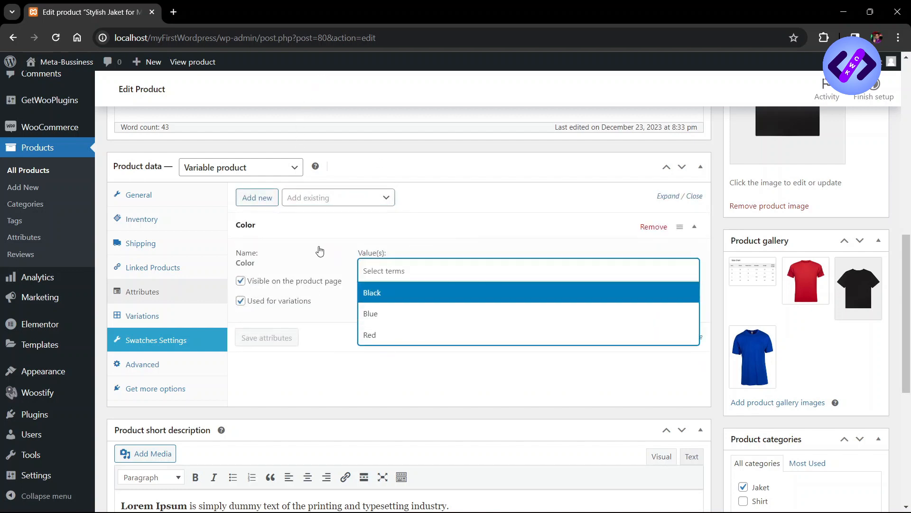
{"action": "left_click", "coordinate": [405, 227]}
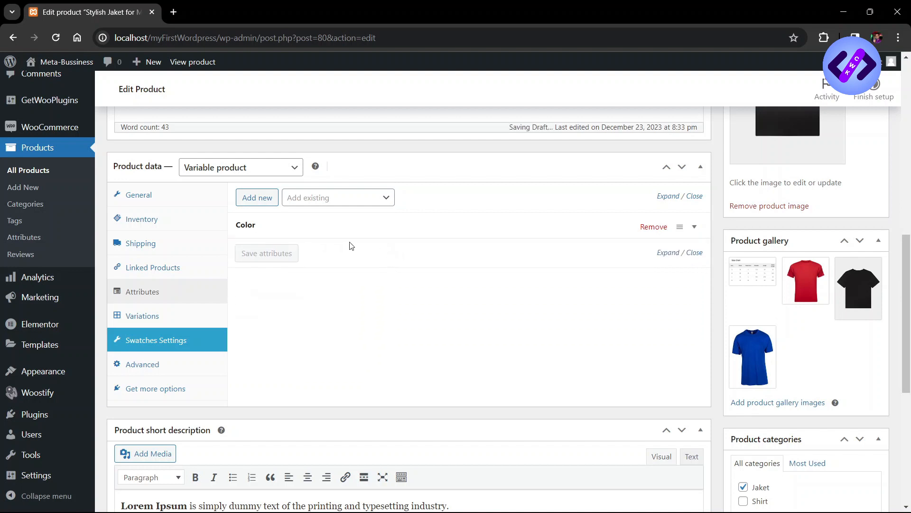
{"action": "left_click", "coordinate": [307, 203]}
{"action": "left_click", "coordinate": [252, 225]}
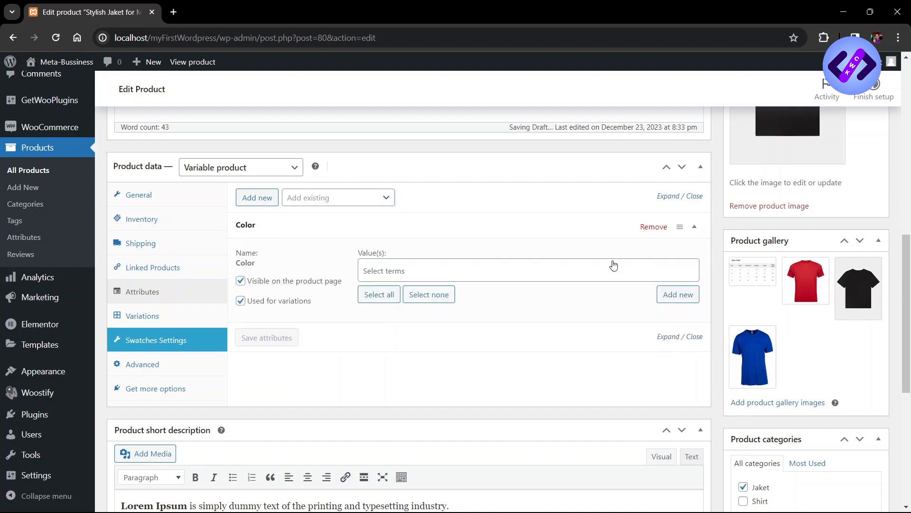
{"action": "left_click", "coordinate": [375, 294]}
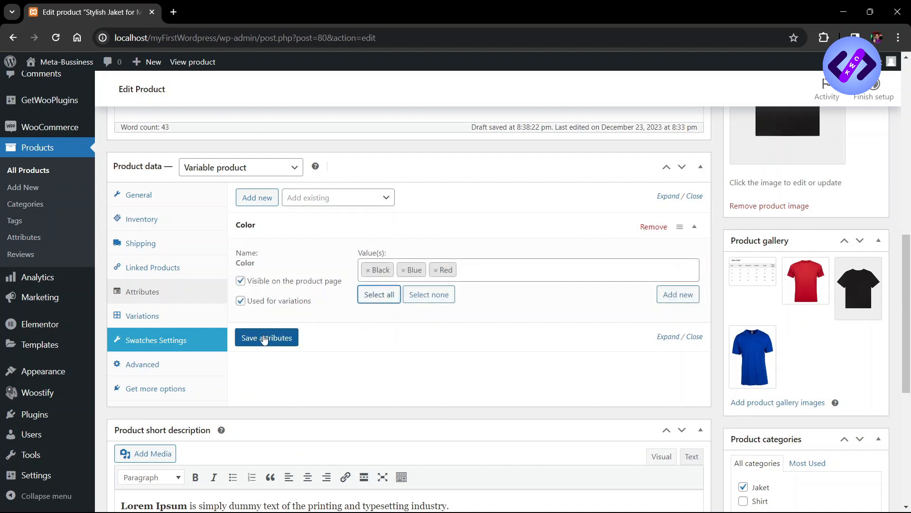
Save the Color attribute, and add and save the existing Size attribute with the terms S and M
{"action": "left_click", "coordinate": [265, 338]}
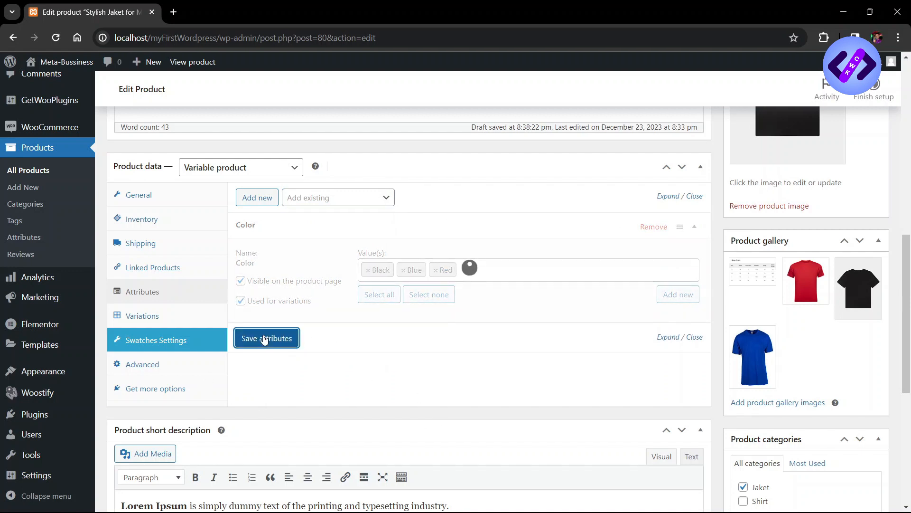
{"action": "left_click", "coordinate": [318, 200]}
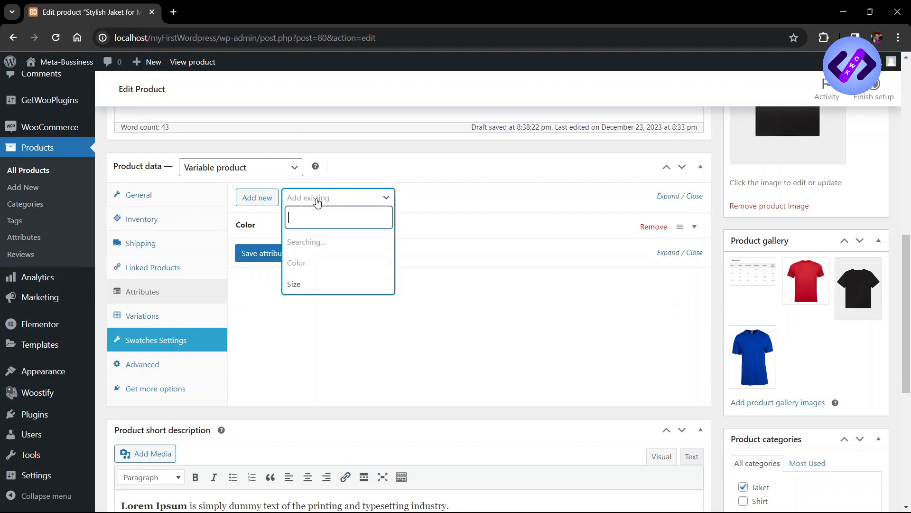
{"action": "left_click", "coordinate": [291, 284]}
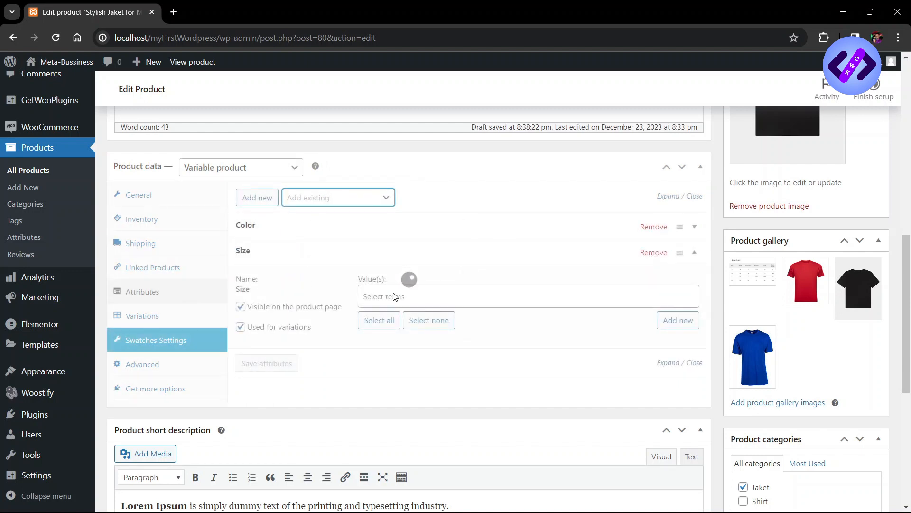
{"action": "left_click", "coordinate": [394, 296]}
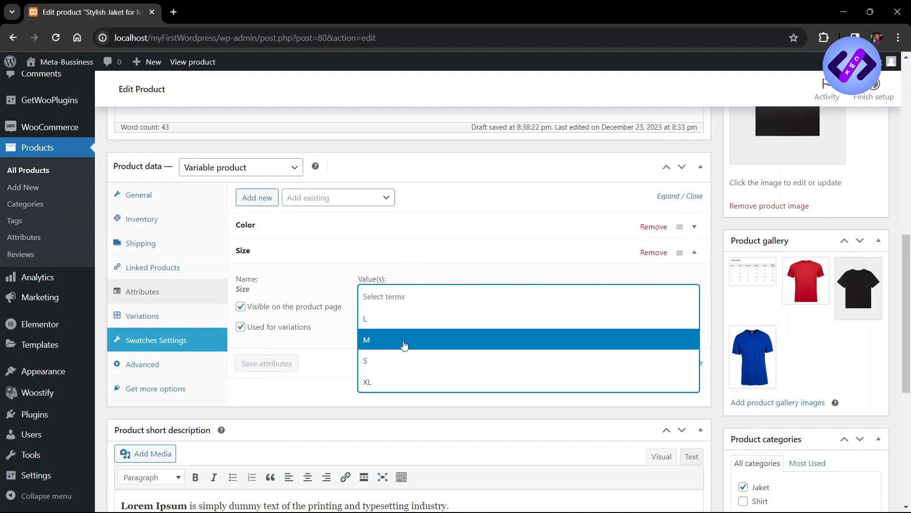
{"action": "left_click", "coordinate": [435, 363]}
{"action": "left_click", "coordinate": [396, 292]}
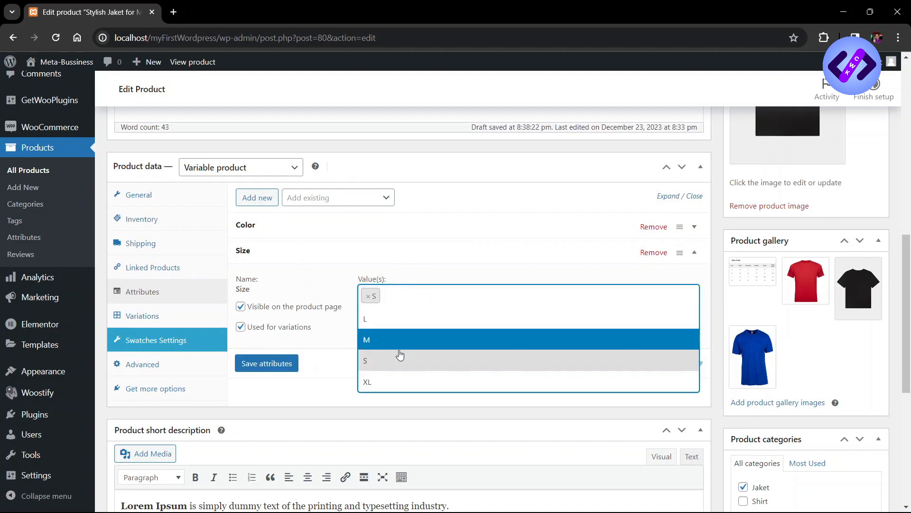
{"action": "left_click", "coordinate": [389, 347]}
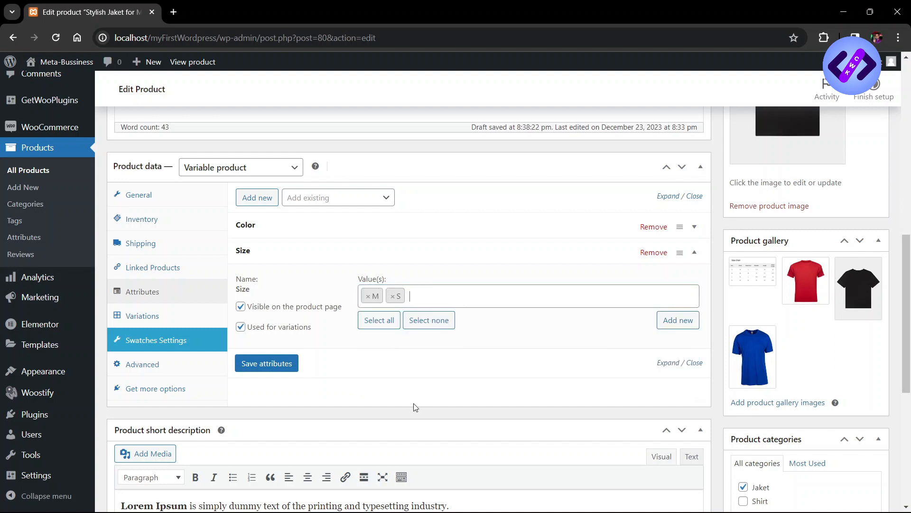
{"action": "scroll", "coordinate": [442, 351], "scroll_direction": "up", "scroll_amount": 1}
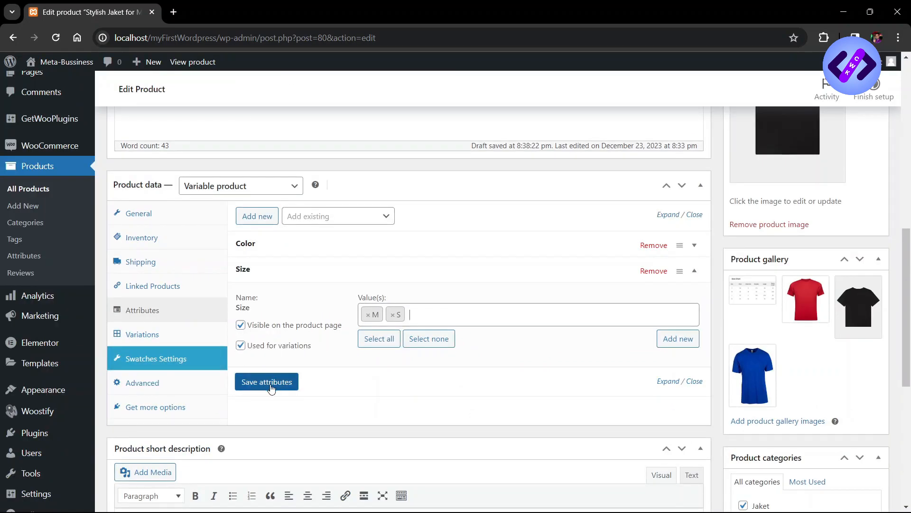
{"action": "left_click", "coordinate": [268, 383]}
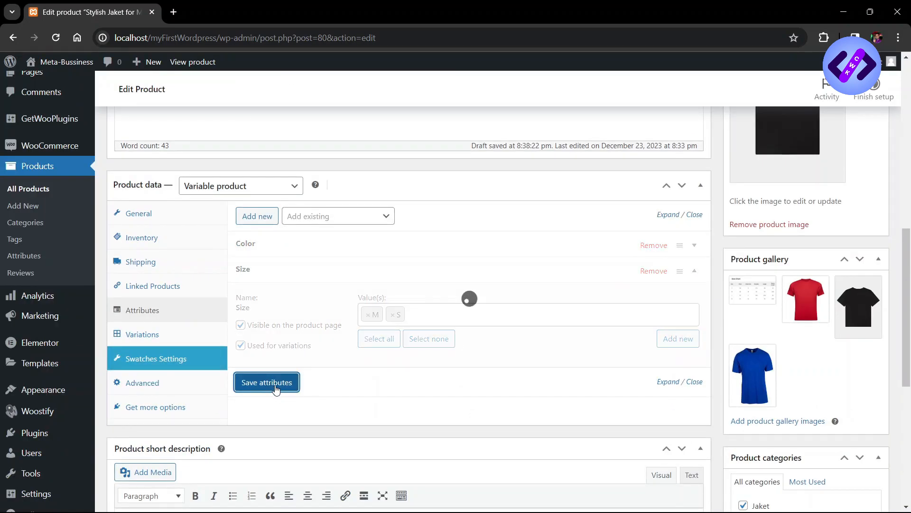
Manually add a product variation with color Black and size M, and save the variation changes
{"action": "left_click", "coordinate": [150, 354]}
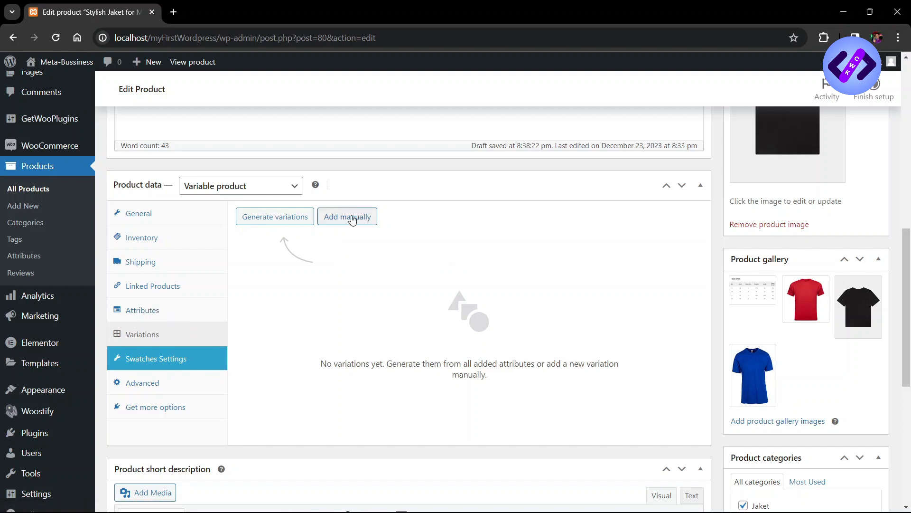
{"action": "left_click", "coordinate": [352, 217]}
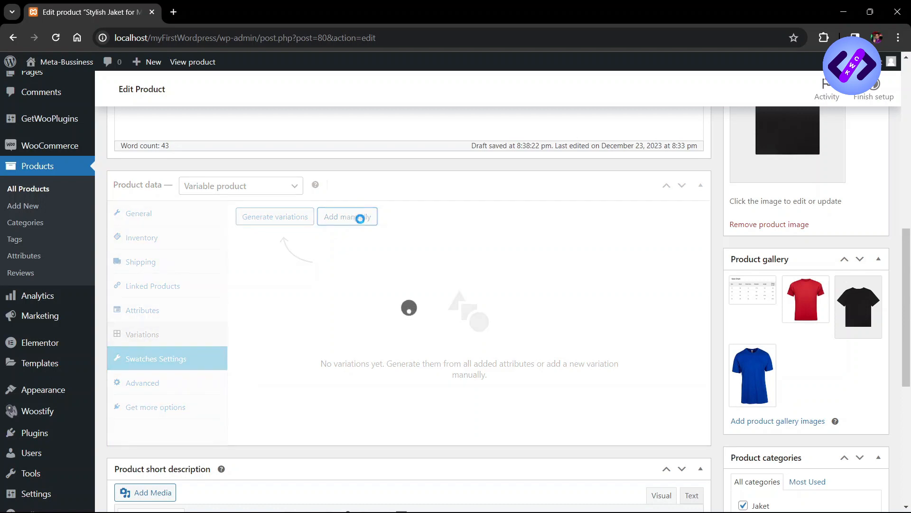
{"action": "left_click", "coordinate": [273, 284]}
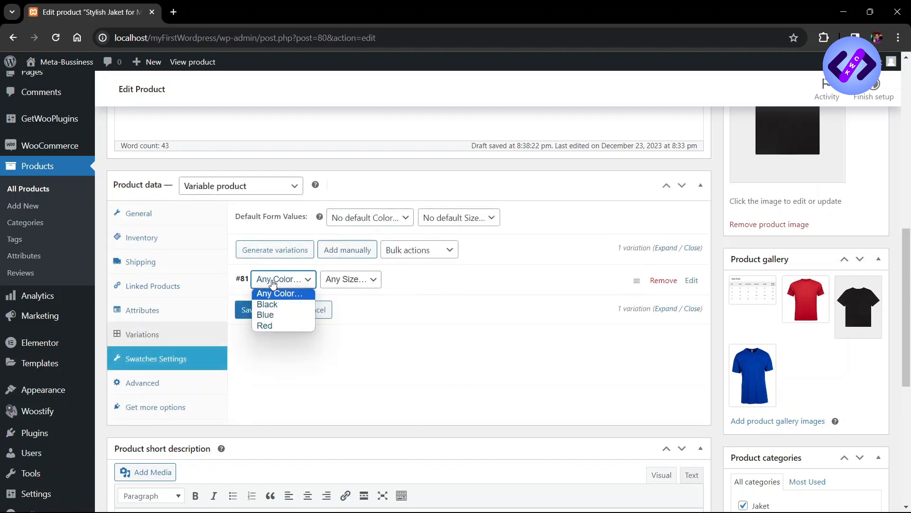
{"action": "left_click", "coordinate": [275, 307]}
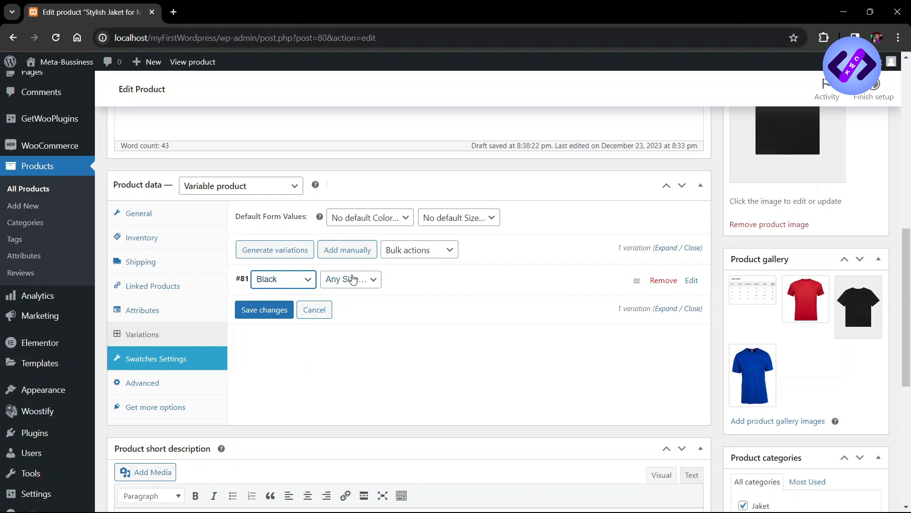
{"action": "left_click", "coordinate": [271, 281]}
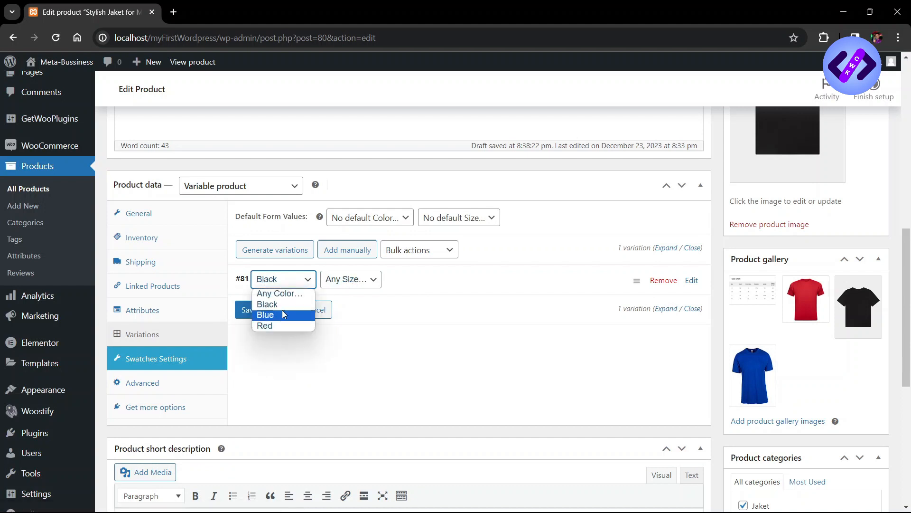
{"action": "left_click", "coordinate": [269, 309]}
{"action": "left_click", "coordinate": [332, 281]}
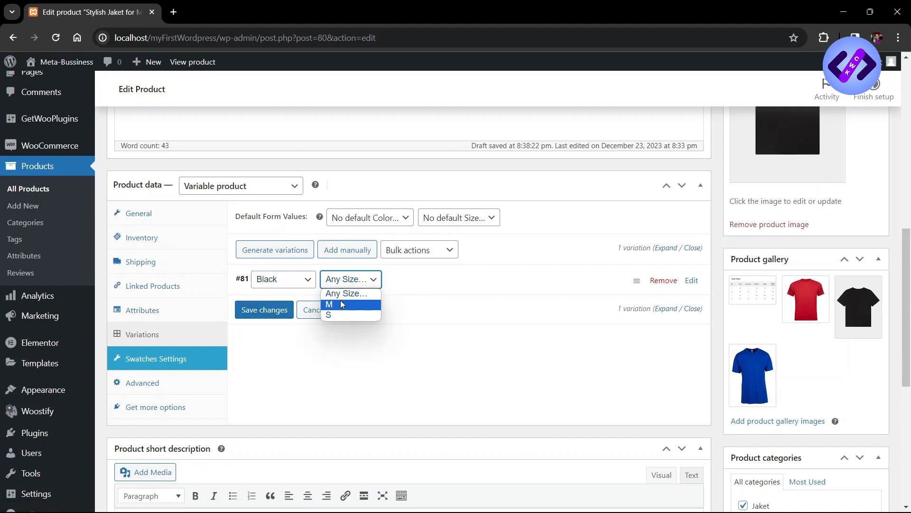
{"action": "left_click", "coordinate": [340, 301]}
{"action": "left_click", "coordinate": [280, 306]}
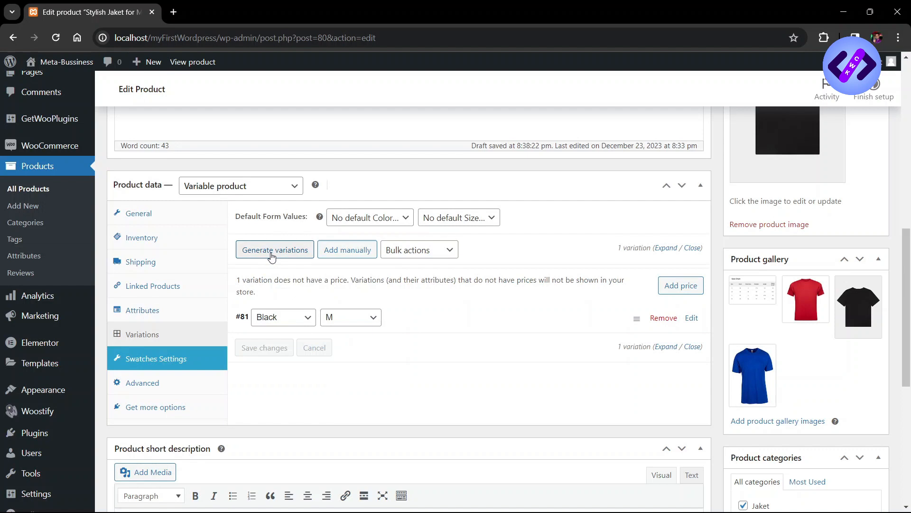
Generate variations for every possible combination of the Color and Size attributes
{"action": "left_click", "coordinate": [272, 256]}
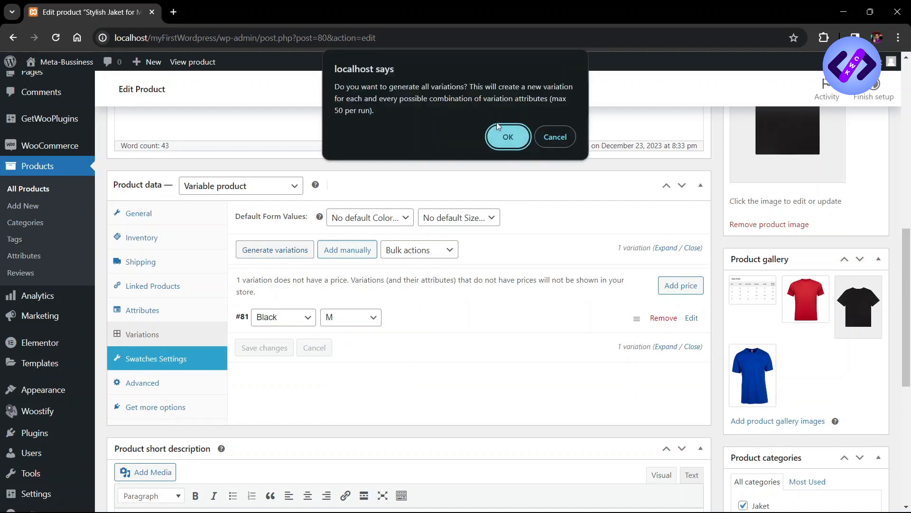
{"action": "left_click", "coordinate": [500, 134]}
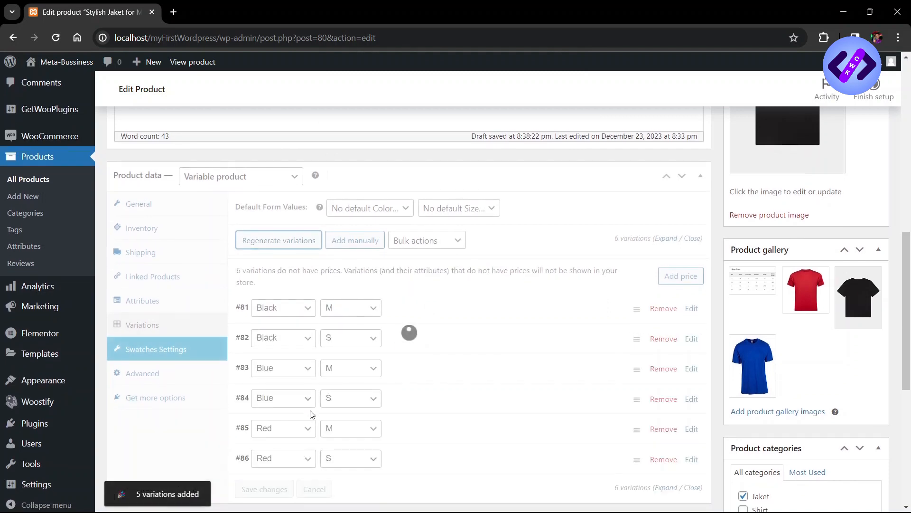
{"action": "scroll", "coordinate": [308, 380], "scroll_direction": "down", "scroll_amount": 2}
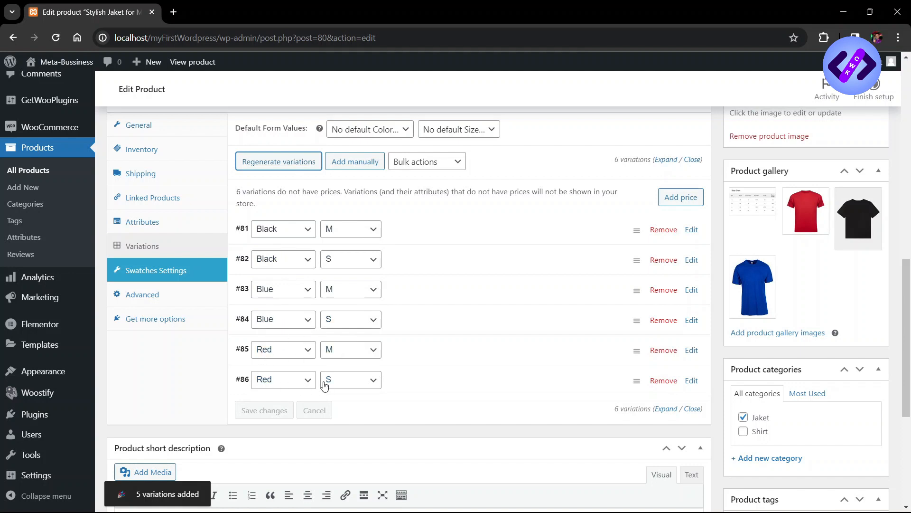
{"action": "scroll", "coordinate": [237, 412], "scroll_direction": "up", "scroll_amount": 1}
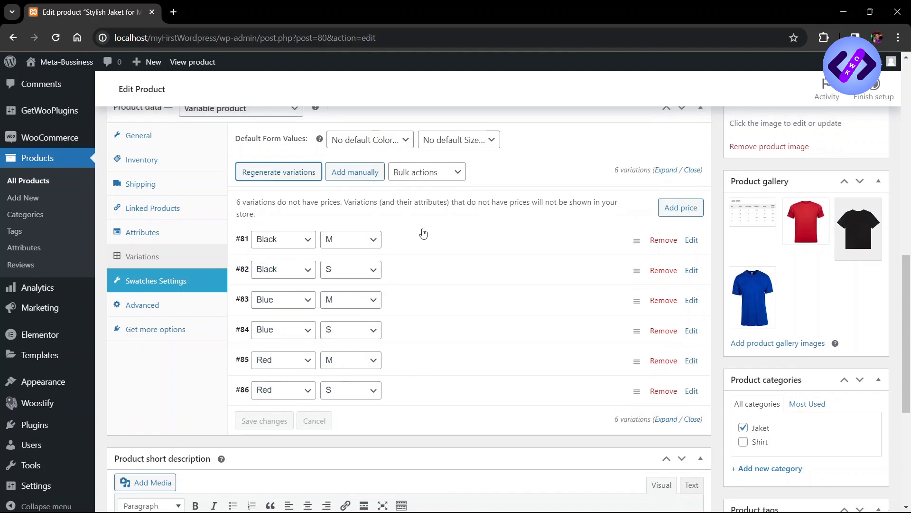
{"action": "scroll", "coordinate": [565, 382], "scroll_direction": "down", "scroll_amount": 1}
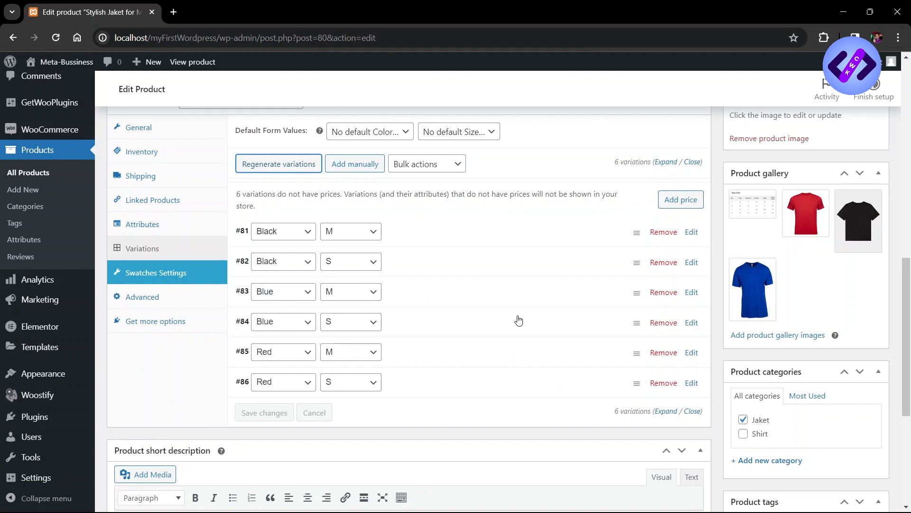
{"action": "scroll", "coordinate": [519, 321], "scroll_direction": "up", "scroll_amount": 1}
{"action": "scroll", "coordinate": [556, 290], "scroll_direction": "up", "scroll_amount": 1}
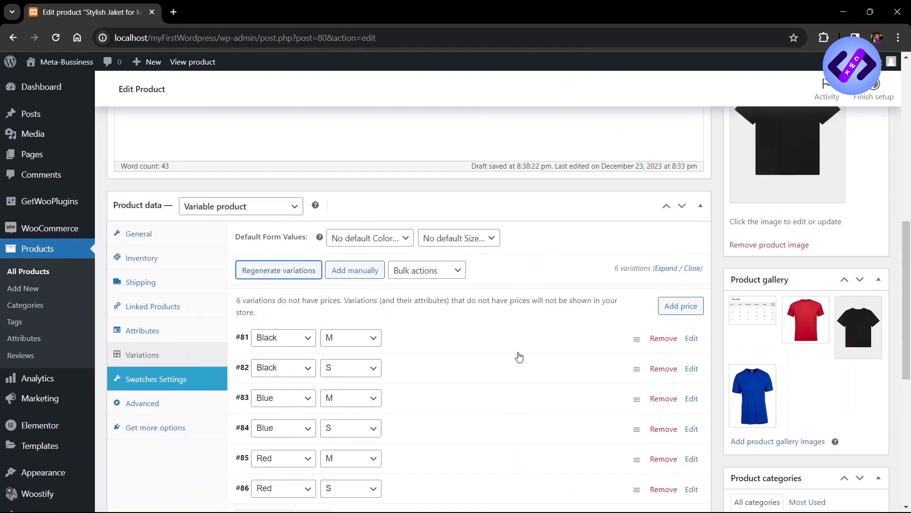
{"action": "scroll", "coordinate": [455, 363], "scroll_direction": "down", "scroll_amount": 1}
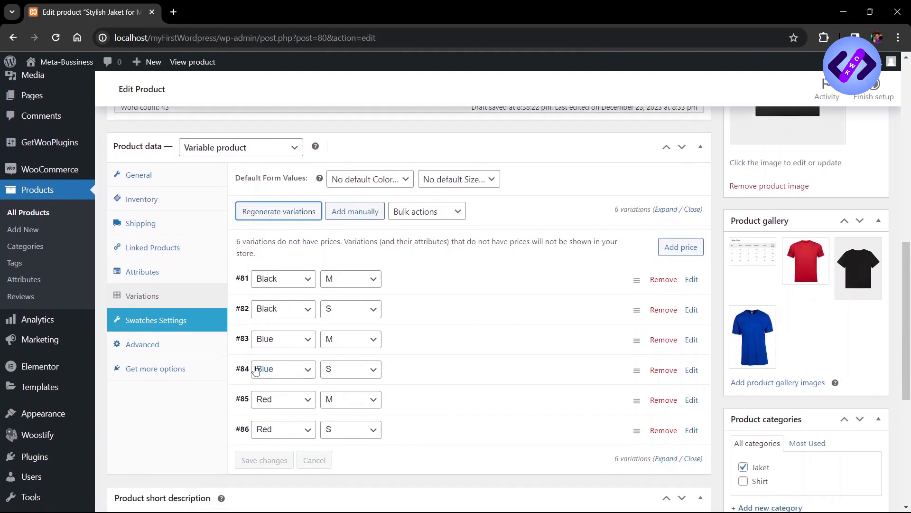
Open the Black, size M variation for editing and set the black T-shirt from the media library as its image
{"action": "left_click", "coordinate": [691, 280]}
{"action": "scroll", "coordinate": [285, 356], "scroll_direction": "down", "scroll_amount": 1}
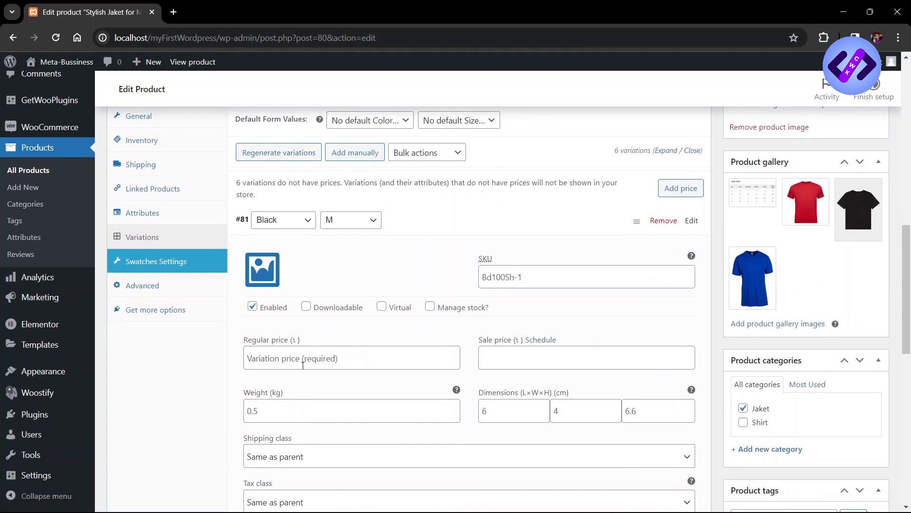
{"action": "left_click", "coordinate": [266, 268]}
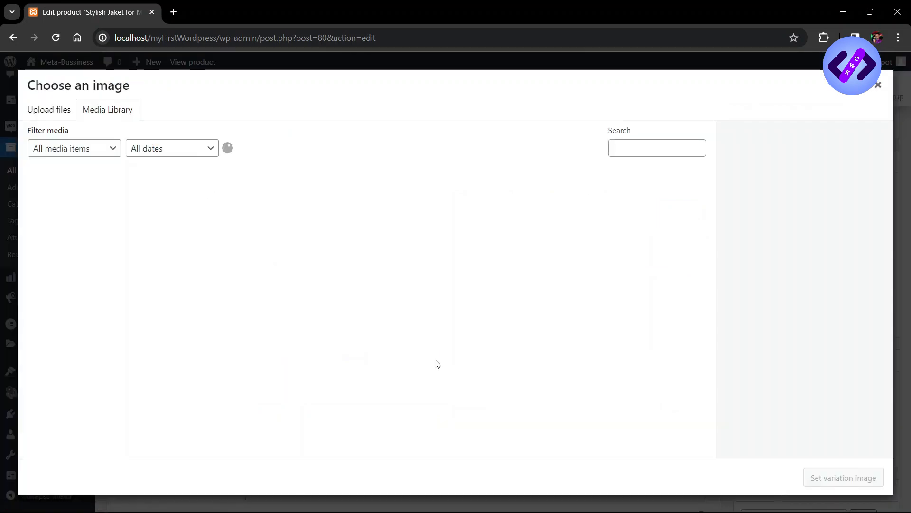
{"action": "left_click", "coordinate": [878, 85]}
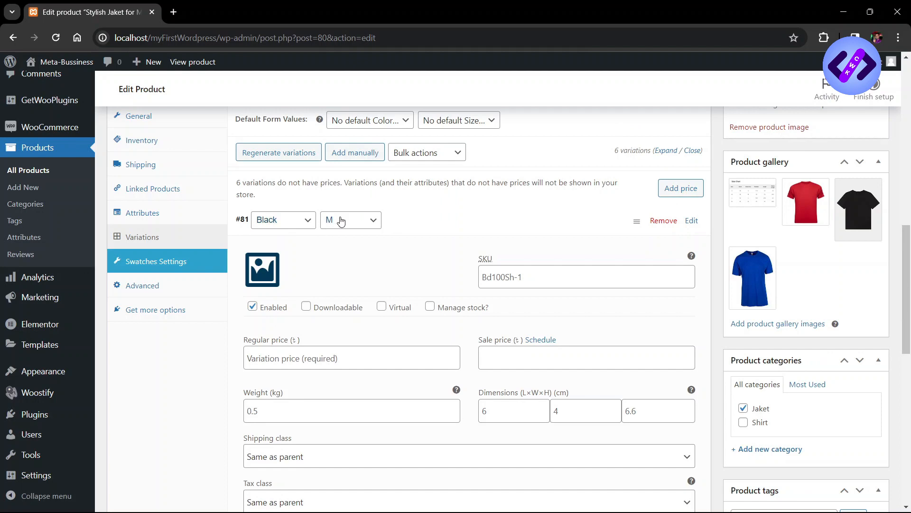
{"action": "left_click", "coordinate": [269, 284]}
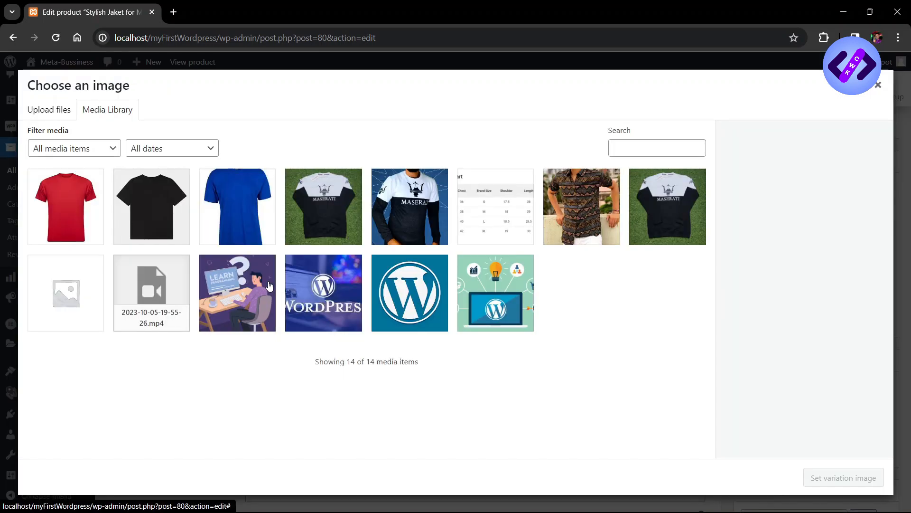
{"action": "left_click", "coordinate": [164, 216]}
{"action": "left_click", "coordinate": [855, 482]}
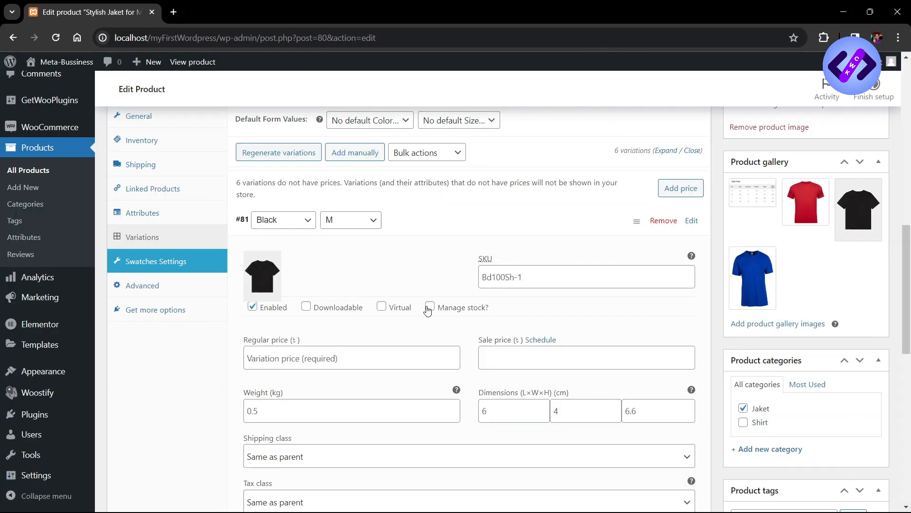
Set the Black, size M variation's regular price to 25 and its sale price to 22
{"action": "left_click", "coordinate": [297, 361]}
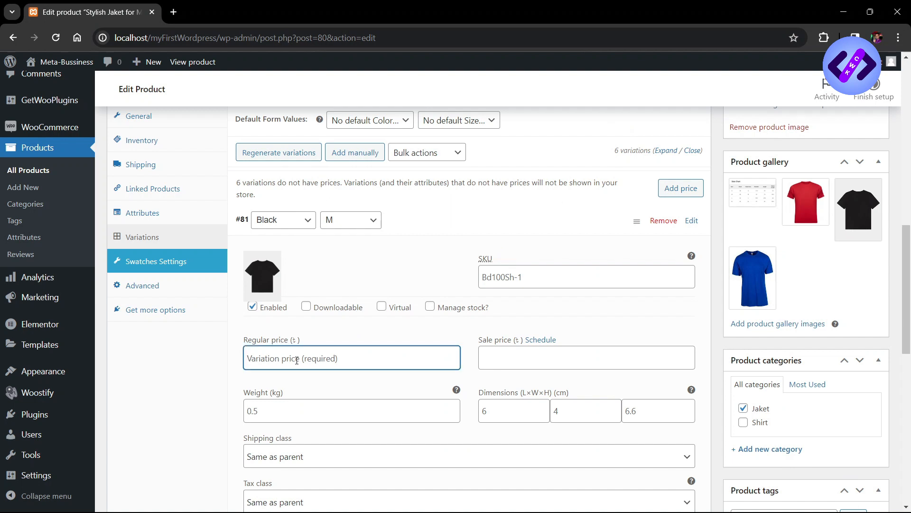
{"action": "type", "text": "25"}
{"action": "left_click", "coordinate": [501, 350]}
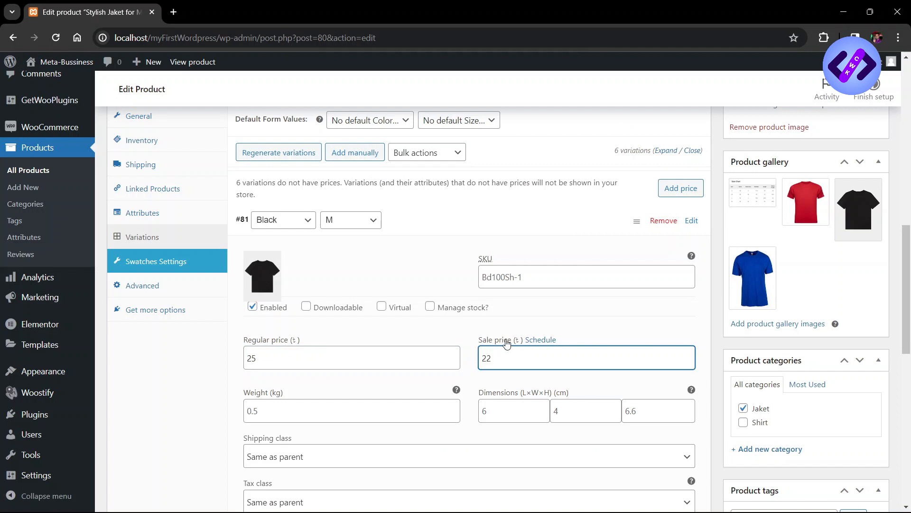
Open the Black, size S variation for editing and set the black T-shirt from the media library as its image
{"action": "scroll", "coordinate": [507, 343], "scroll_direction": "down", "scroll_amount": 3}
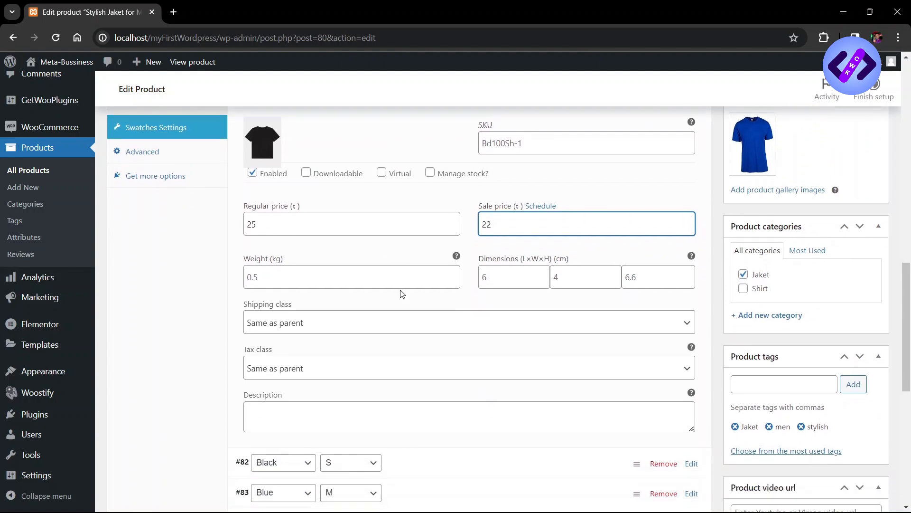
{"action": "scroll", "coordinate": [482, 306], "scroll_direction": "down", "scroll_amount": 3}
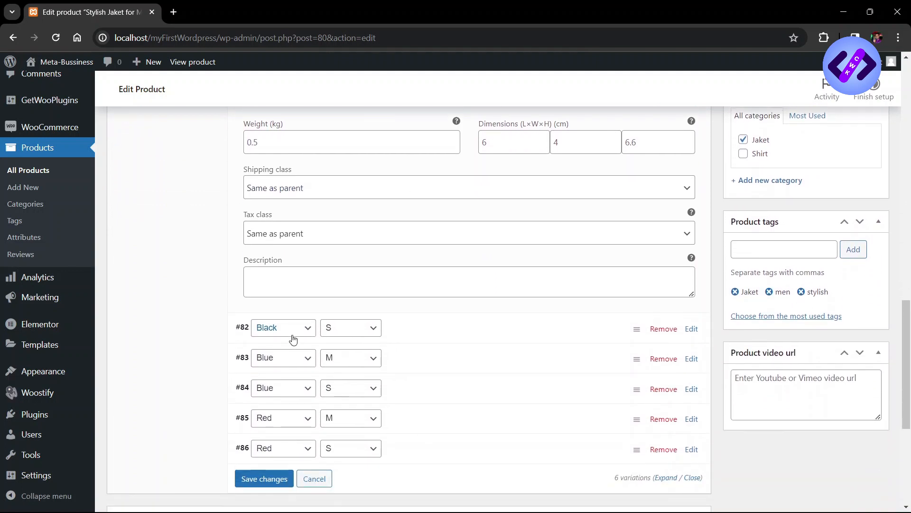
{"action": "scroll", "coordinate": [290, 351], "scroll_direction": "down", "scroll_amount": 1}
{"action": "scroll", "coordinate": [523, 351], "scroll_direction": "up", "scroll_amount": 1}
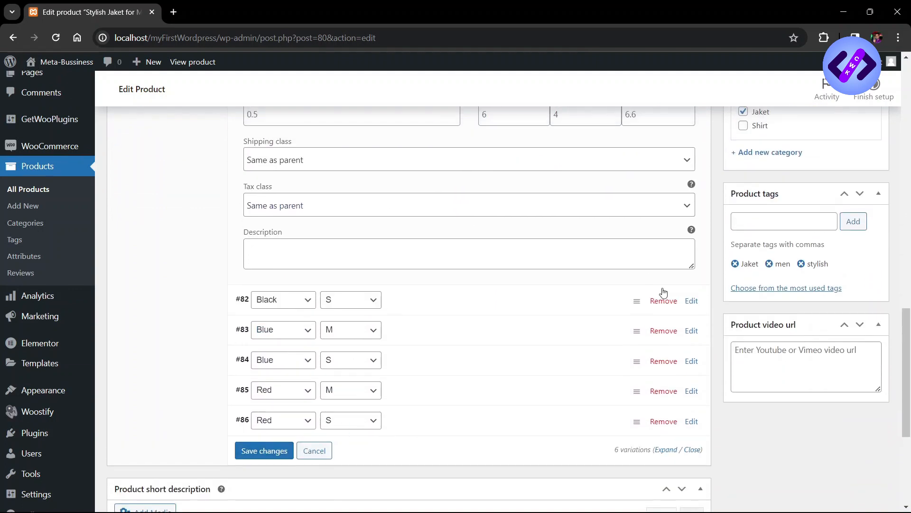
{"action": "left_click", "coordinate": [692, 300]}
{"action": "left_click", "coordinate": [262, 345]}
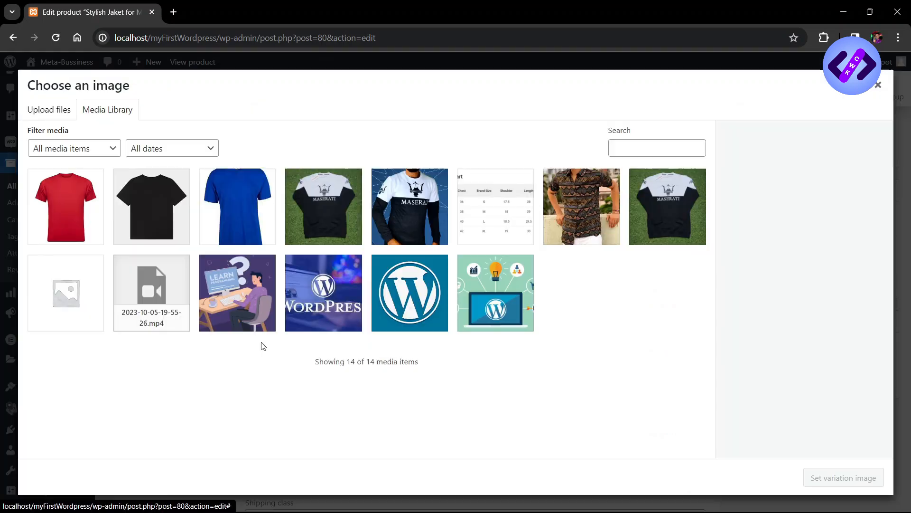
{"action": "left_click", "coordinate": [152, 207]}
{"action": "left_click", "coordinate": [843, 479]}
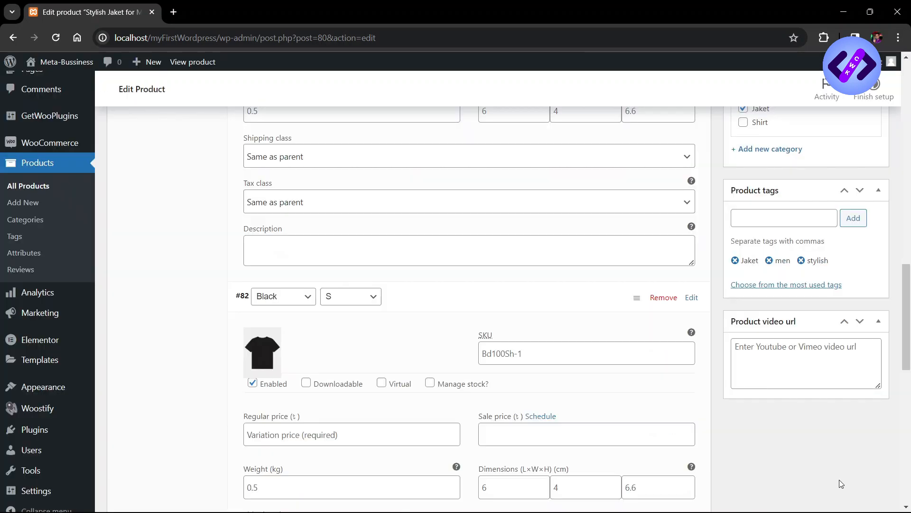
Set the Black, size S variation's regular price to 20 and its sale price to 18
{"action": "scroll", "coordinate": [496, 418], "scroll_direction": "down", "scroll_amount": 1}
{"action": "left_click", "coordinate": [301, 394]}
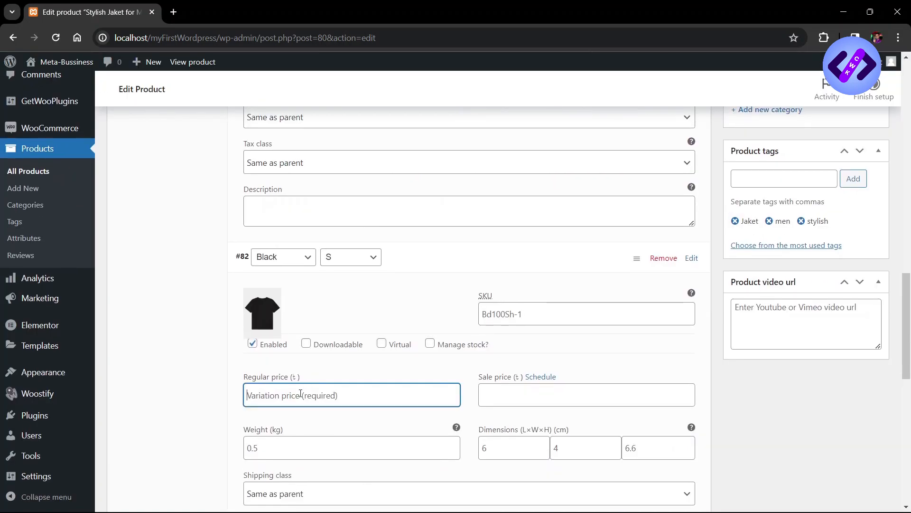
{"action": "type", "text": "20"}
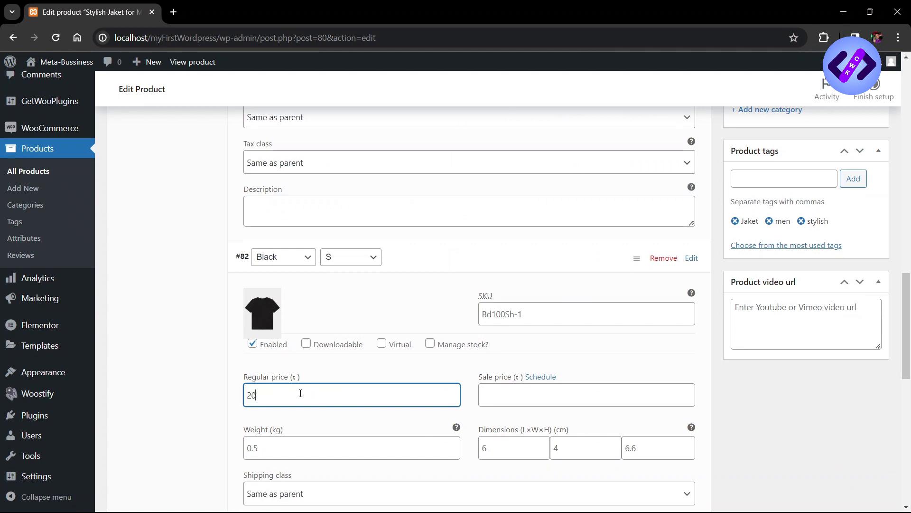
{"action": "left_click", "coordinate": [505, 392]}
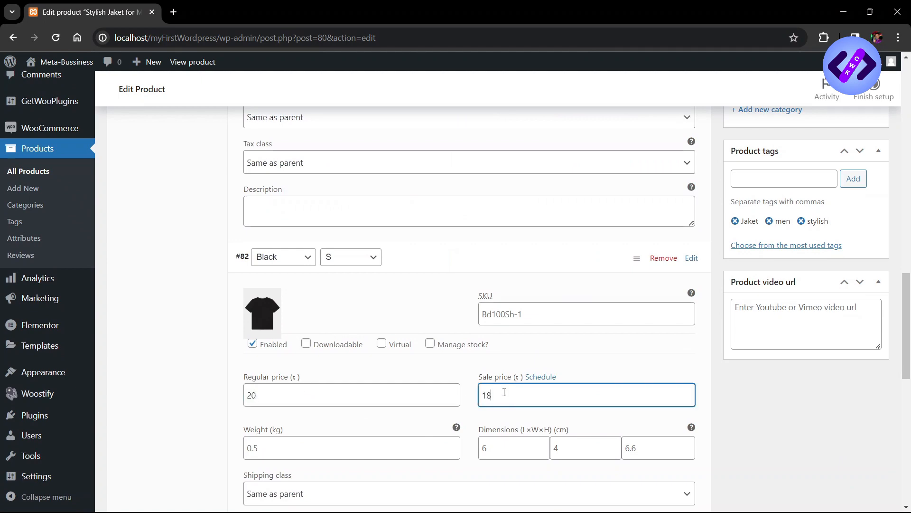
Open the Blue, size M variation for editing and set the blue T-shirt from the media library as its image
{"action": "scroll", "coordinate": [504, 392], "scroll_direction": "down", "scroll_amount": 8}
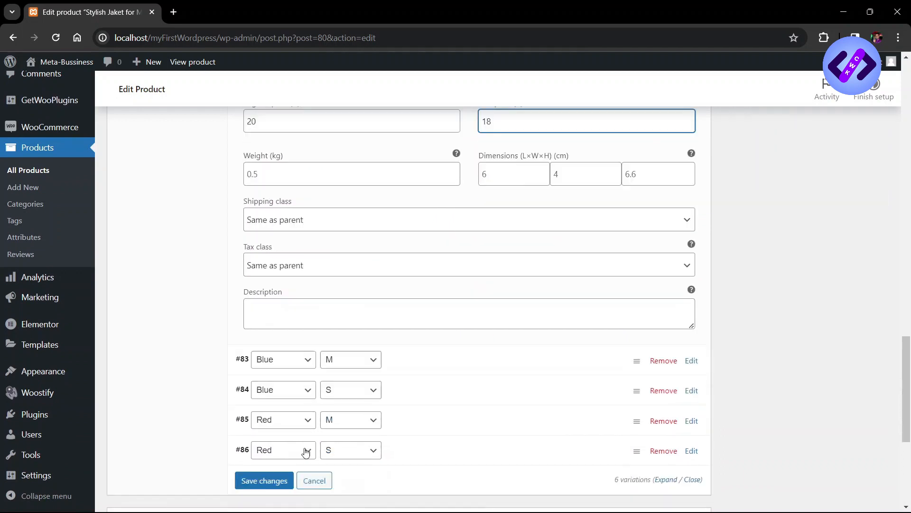
{"action": "left_click", "coordinate": [701, 333]}
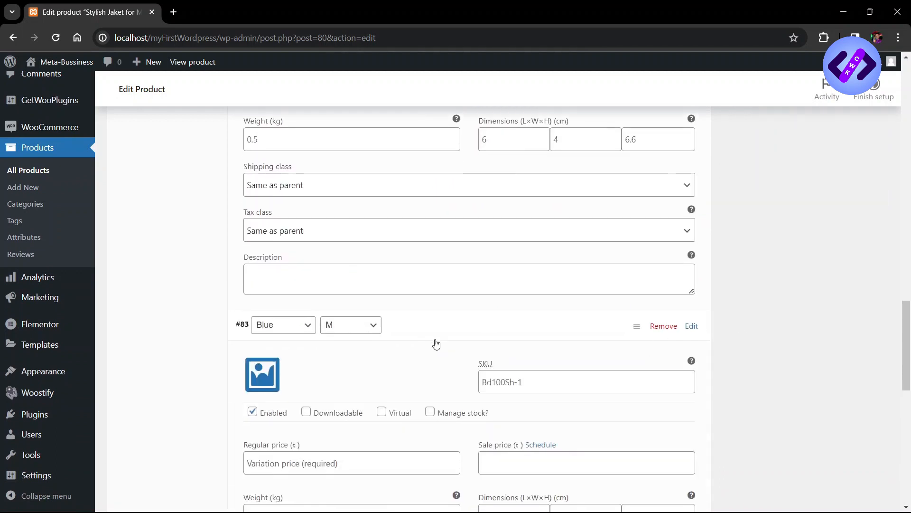
{"action": "left_click", "coordinate": [279, 377]}
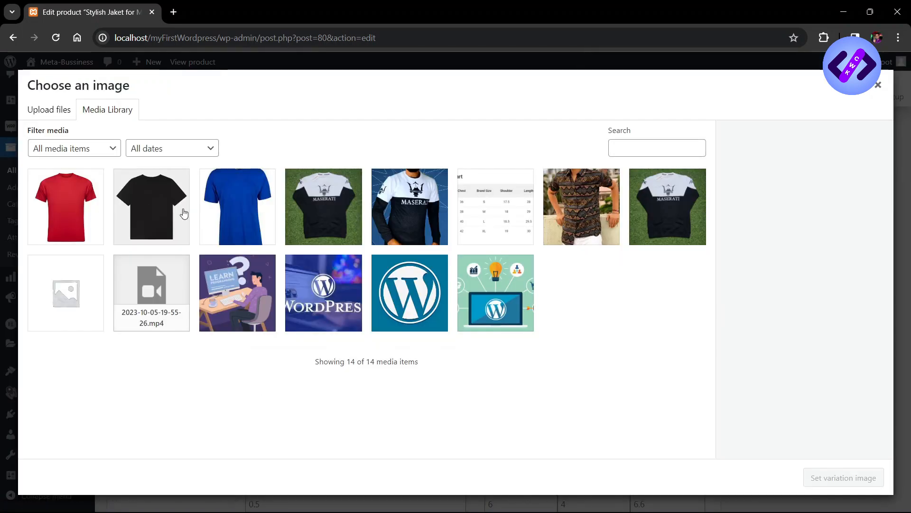
{"action": "left_click", "coordinate": [879, 85]}
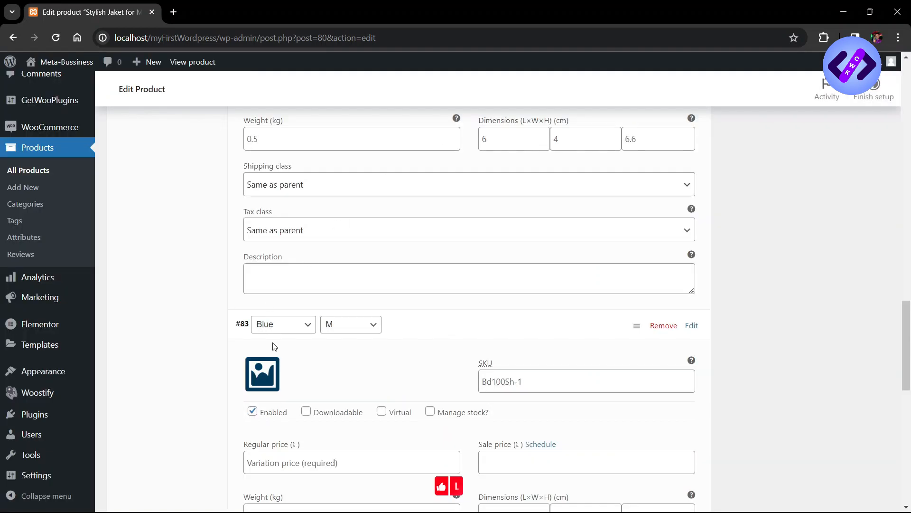
{"action": "left_click", "coordinate": [260, 388]}
{"action": "left_click", "coordinate": [59, 210]}
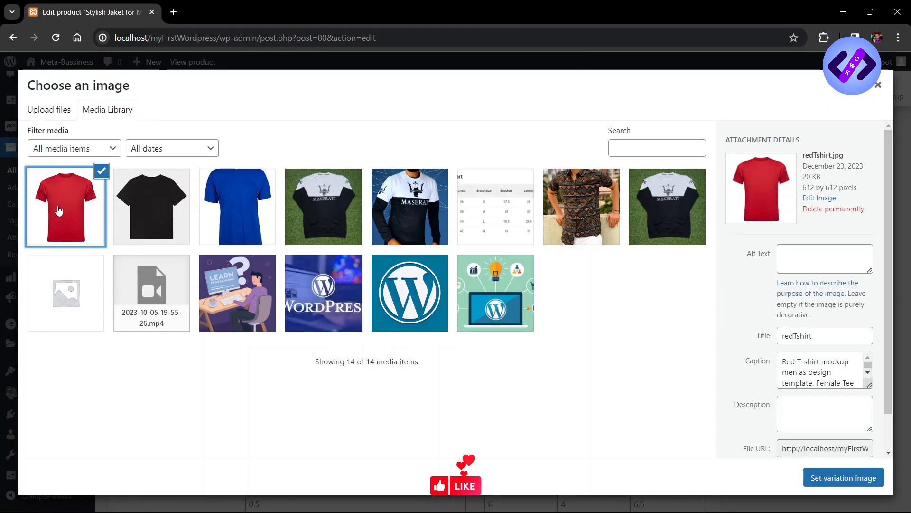
{"action": "left_click", "coordinate": [231, 208]}
{"action": "left_click", "coordinate": [818, 477]}
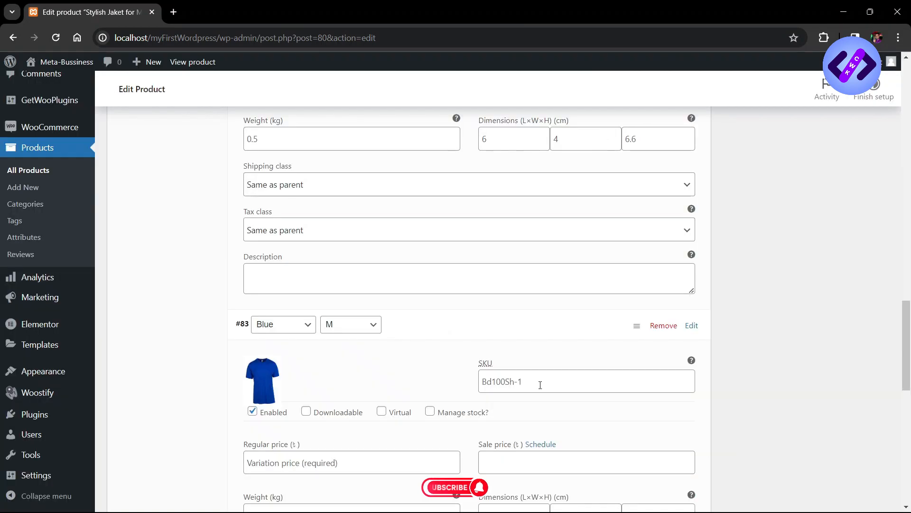
Set the Blue, size M variation's regular price to 23 and its sale price to 21
{"action": "scroll", "coordinate": [334, 460], "scroll_direction": "down", "scroll_amount": 1}
{"action": "left_click", "coordinate": [307, 442]}
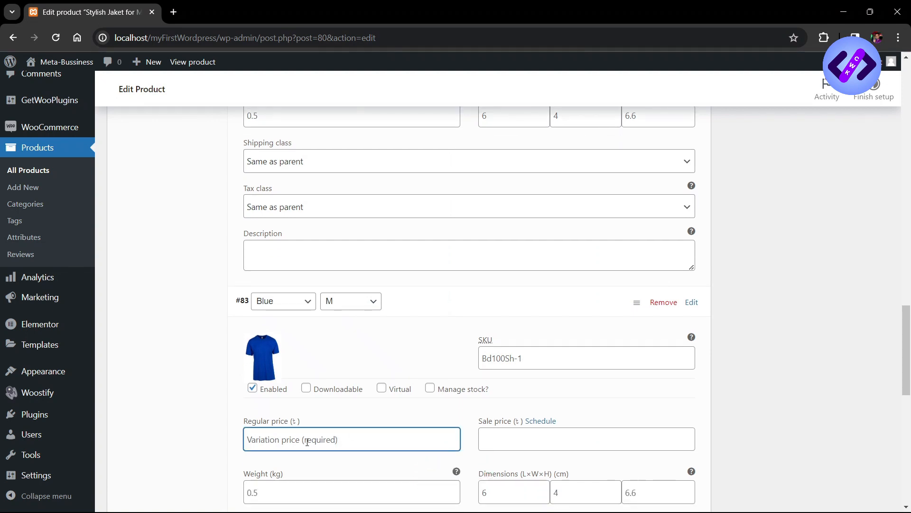
{"action": "type", "text": "23"}
{"action": "scroll", "coordinate": [307, 442], "scroll_direction": "down", "scroll_amount": 1}
{"action": "left_click", "coordinate": [481, 390]}
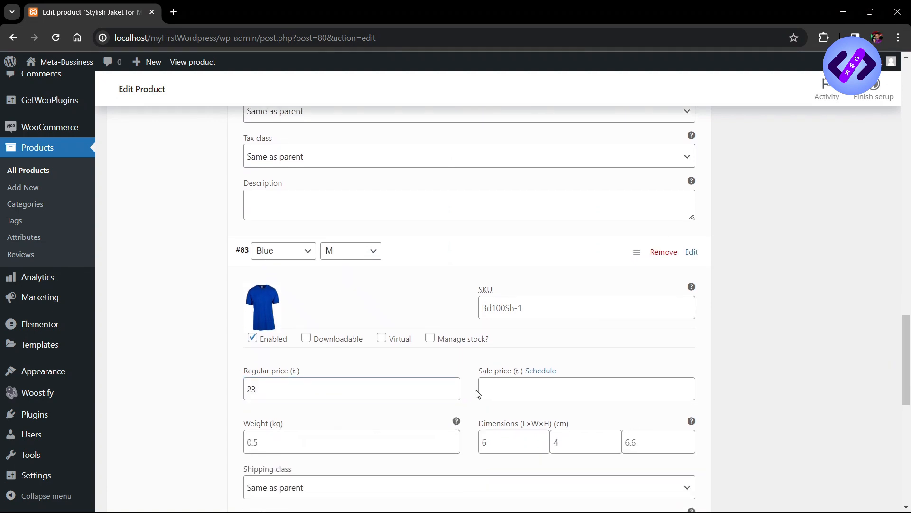
{"action": "type", "text": "21"}
Open the Blue, size S variation for editing and set the blue T-shirt from the media library as its image
{"action": "scroll", "coordinate": [493, 391], "scroll_direction": "down", "scroll_amount": 6}
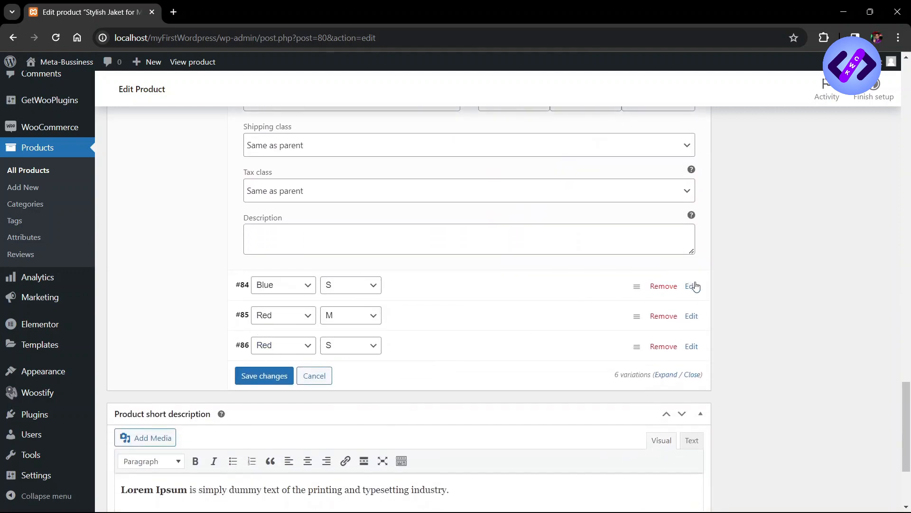
{"action": "left_click", "coordinate": [692, 286]}
{"action": "left_click", "coordinate": [260, 332]}
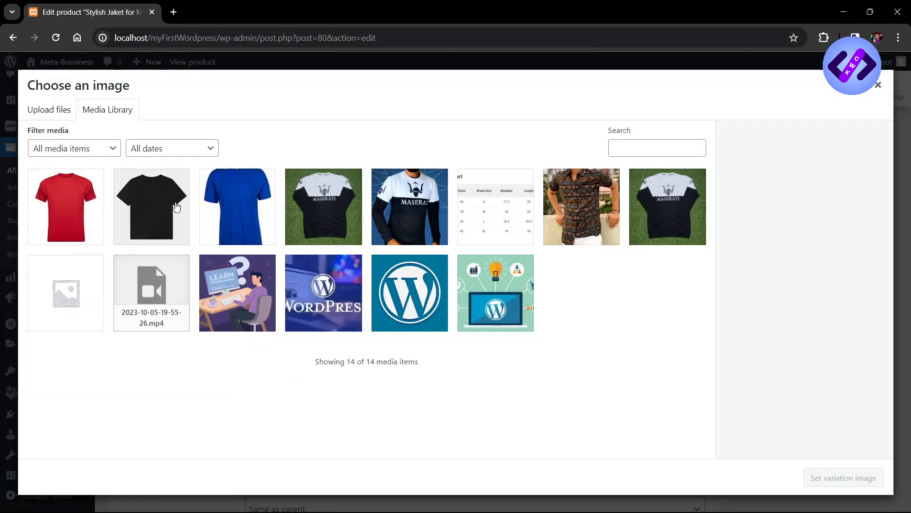
{"action": "left_click", "coordinate": [252, 197]}
{"action": "left_click", "coordinate": [849, 478]}
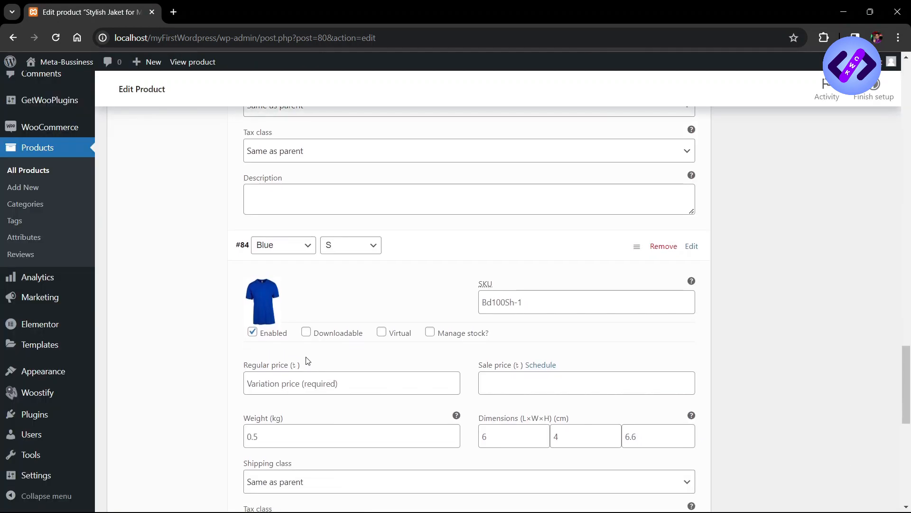
Set the Blue, size S variation's regular price to 25 and its sale price to 21
{"action": "scroll", "coordinate": [307, 361], "scroll_direction": "down", "scroll_amount": 1}
{"action": "left_click", "coordinate": [312, 354]}
{"action": "type", "text": "25"}
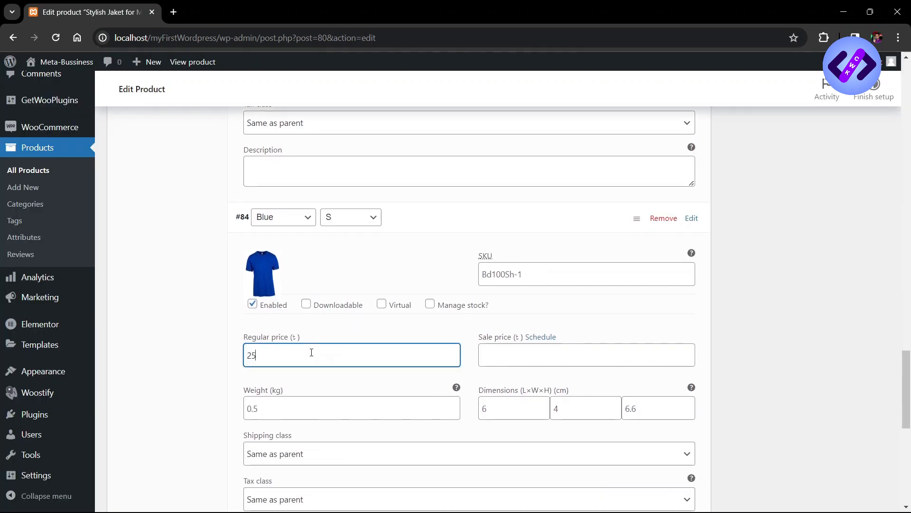
{"action": "left_click", "coordinate": [592, 347]}
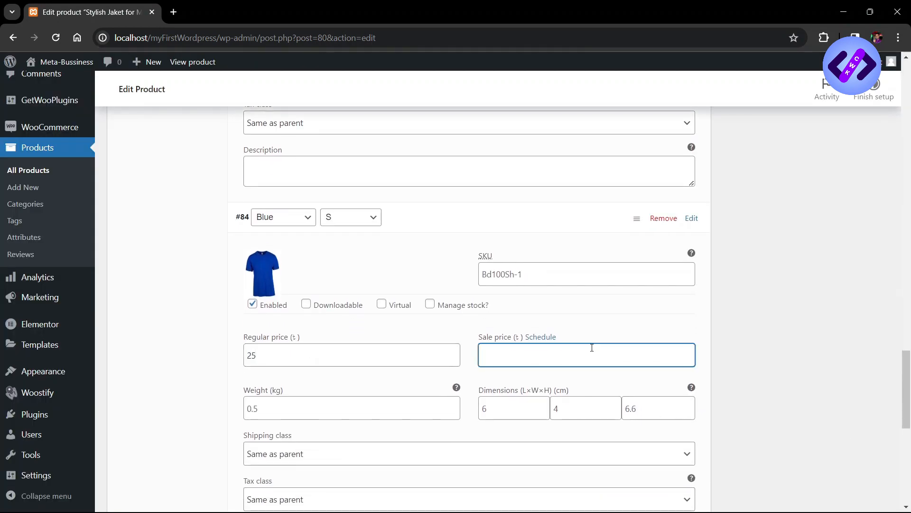
Open the Red, size M variation for editing and set the red T-shirt from the media library as its image
{"action": "scroll", "coordinate": [594, 351], "scroll_direction": "down", "scroll_amount": 5}
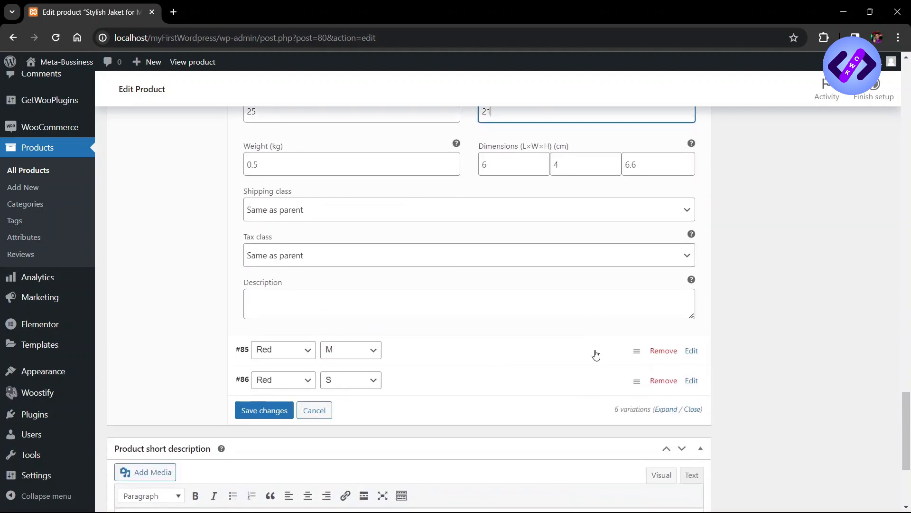
{"action": "left_click", "coordinate": [691, 351]}
{"action": "scroll", "coordinate": [234, 417], "scroll_direction": "down", "scroll_amount": 1}
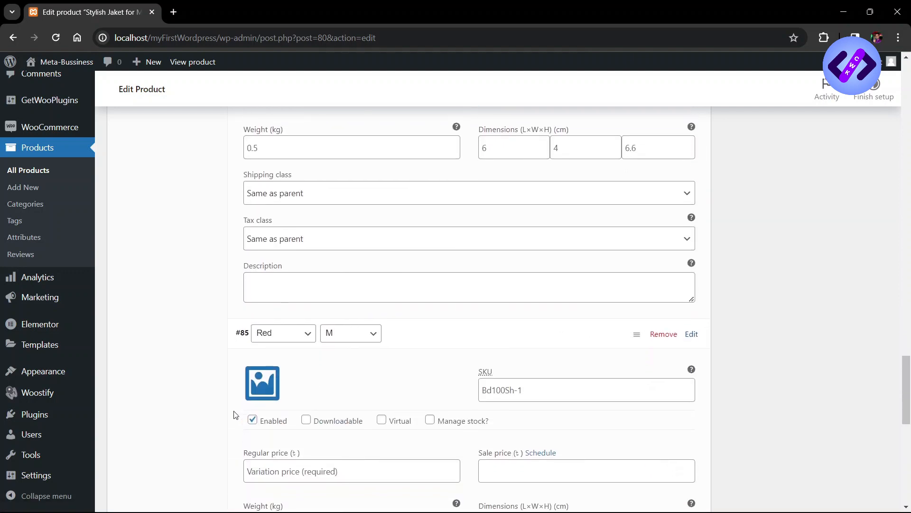
{"action": "left_click", "coordinate": [260, 382]}
{"action": "left_click", "coordinate": [57, 206]}
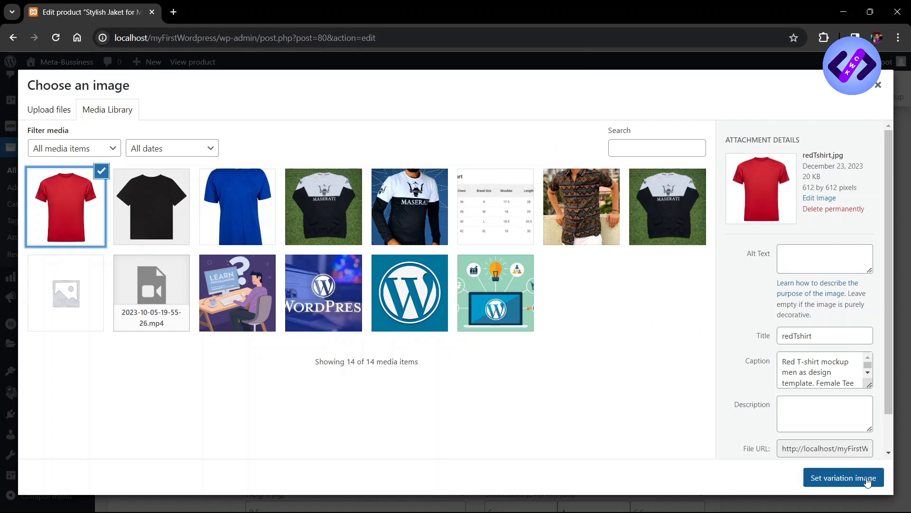
{"action": "left_click", "coordinate": [844, 477]}
Set the Red, size M variation's regular price to 18 and its sale price to 16
{"action": "scroll", "coordinate": [321, 460], "scroll_direction": "down", "scroll_amount": 1}
{"action": "left_click", "coordinate": [306, 433]}
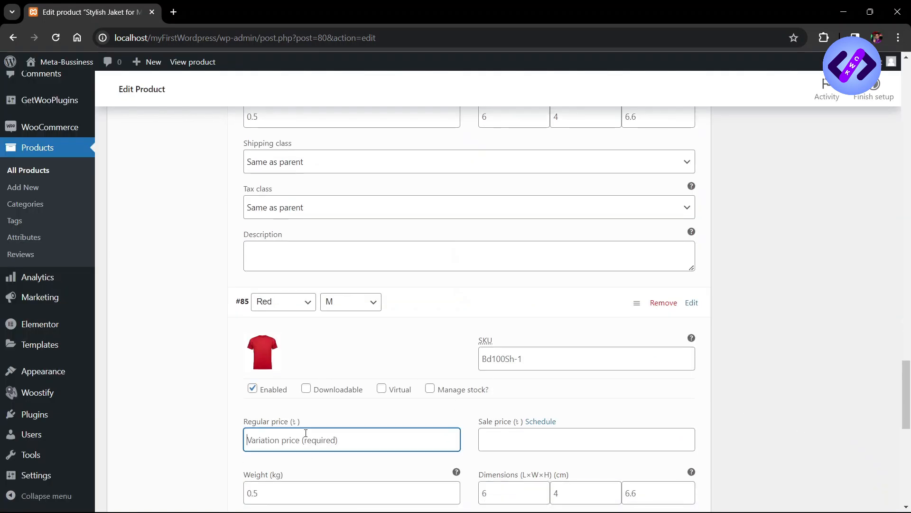
{"action": "scroll", "coordinate": [306, 434], "scroll_direction": "down", "scroll_amount": 2}
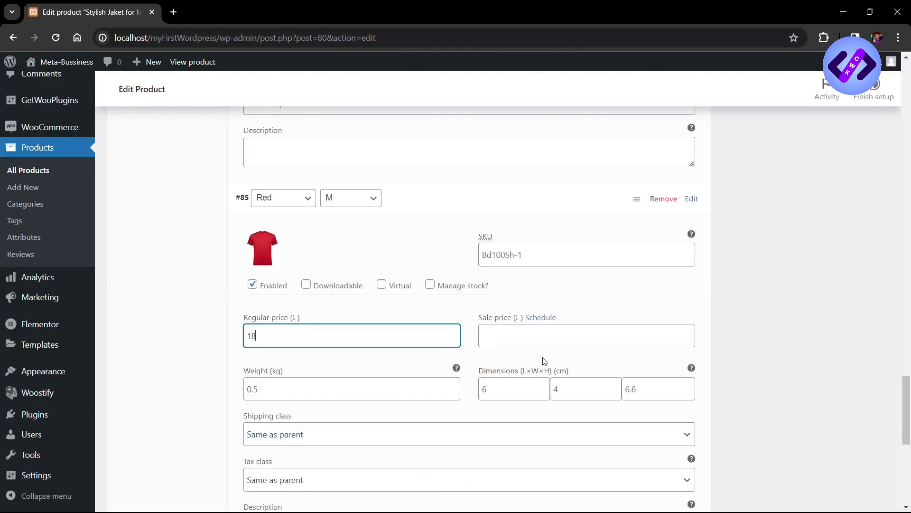
{"action": "left_click", "coordinate": [522, 336]}
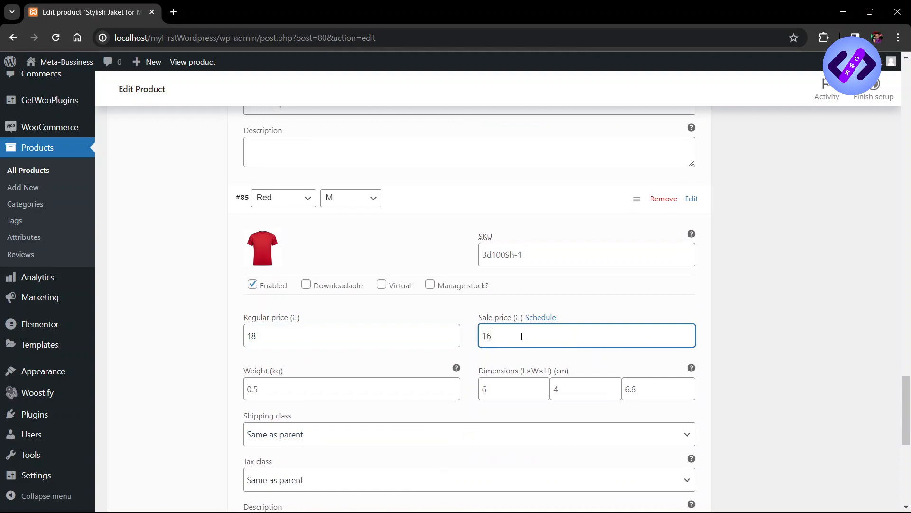
{"action": "type", "text": "16"}
Open the Red, size S variation for editing and set the red T-shirt from the media library as its image
{"action": "scroll", "coordinate": [522, 338], "scroll_direction": "down", "scroll_amount": 4}
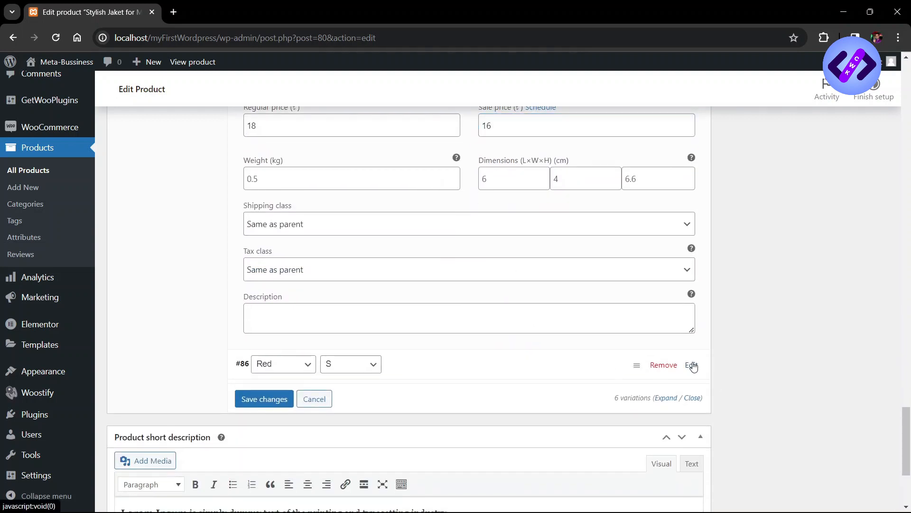
{"action": "left_click", "coordinate": [692, 365]}
{"action": "scroll", "coordinate": [397, 375], "scroll_direction": "down", "scroll_amount": 1}
{"action": "left_click", "coordinate": [261, 367]}
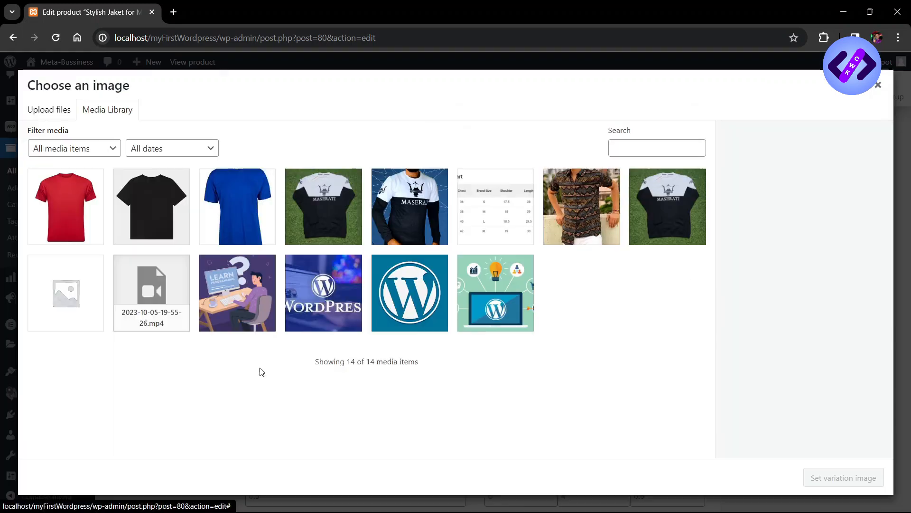
{"action": "left_click", "coordinate": [62, 204]}
{"action": "left_click", "coordinate": [827, 477]}
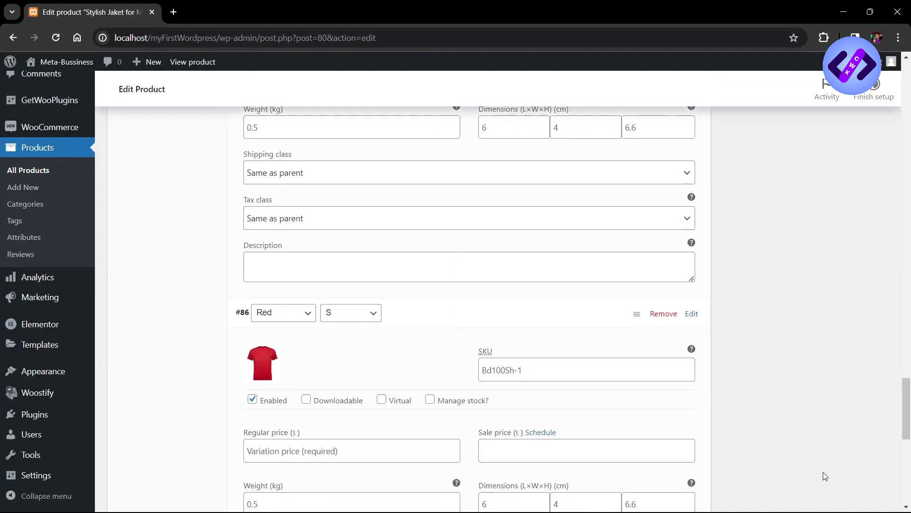
Set the Red, size S variation's regular price to 16 and its sale price to 14
{"action": "scroll", "coordinate": [825, 476], "scroll_direction": "down", "scroll_amount": 3}
{"action": "left_click", "coordinate": [278, 309]}
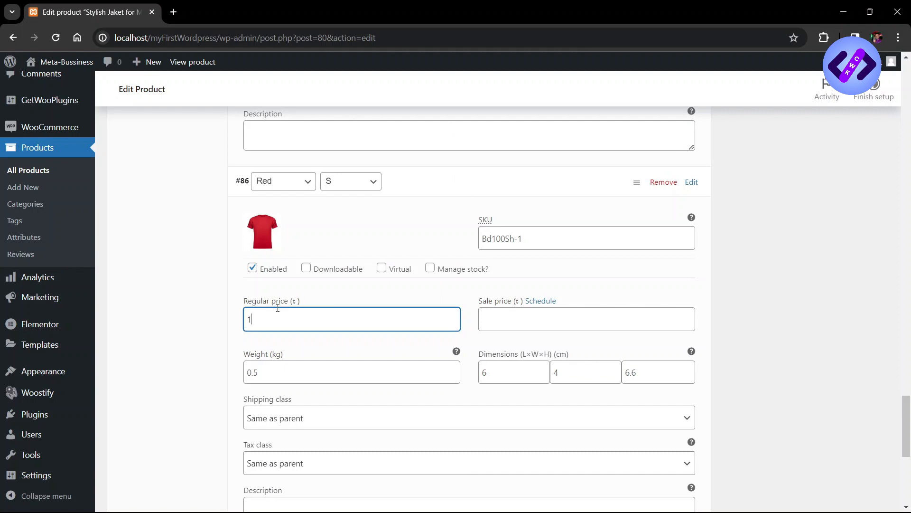
{"action": "scroll", "coordinate": [332, 299], "scroll_direction": "down", "scroll_amount": 2}
{"action": "left_click", "coordinate": [514, 257]}
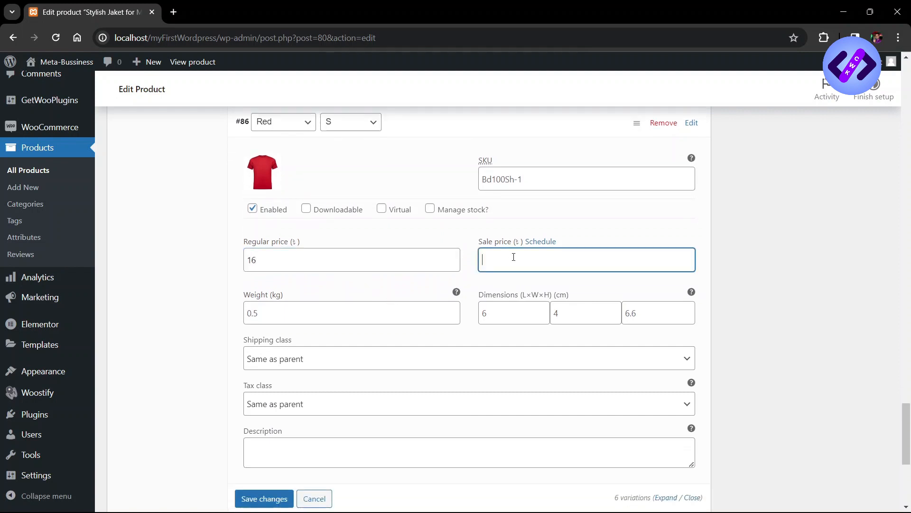
Save the image and price changes made to the product's variations
{"action": "scroll", "coordinate": [522, 323], "scroll_direction": "up", "scroll_amount": 1}
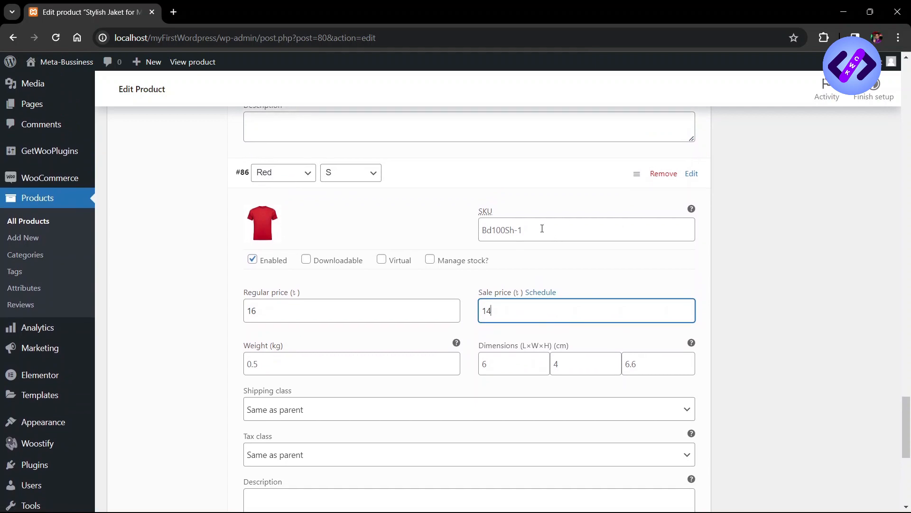
{"action": "scroll", "coordinate": [513, 323], "scroll_direction": "down", "scroll_amount": 1}
{"action": "scroll", "coordinate": [260, 286], "scroll_direction": "down", "scroll_amount": 1}
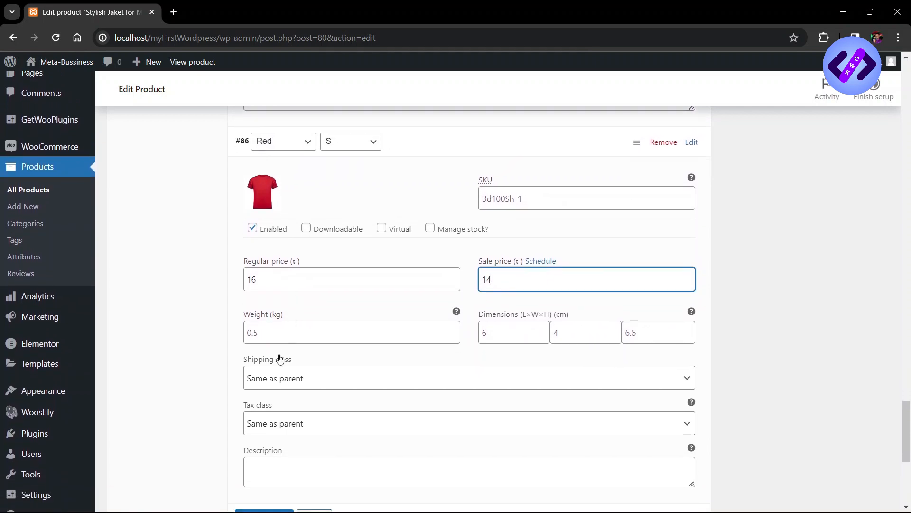
{"action": "scroll", "coordinate": [392, 327], "scroll_direction": "down", "scroll_amount": 1}
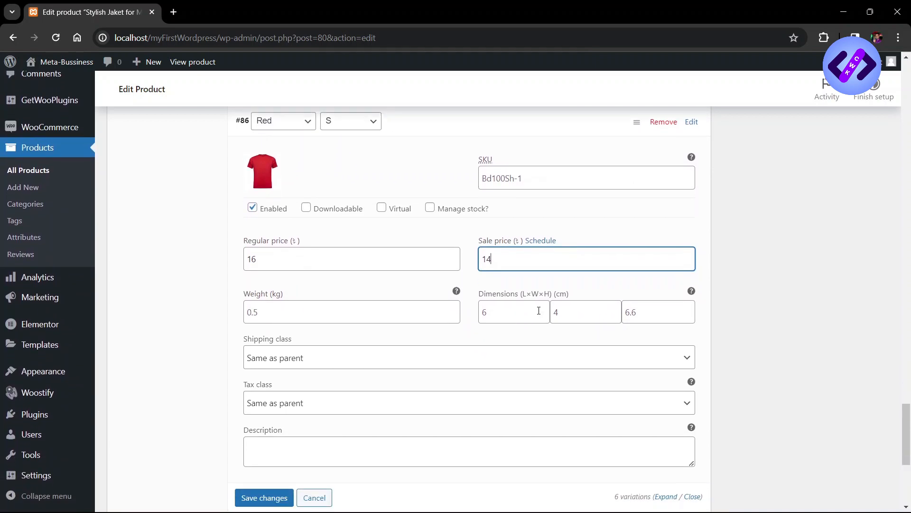
{"action": "scroll", "coordinate": [300, 400], "scroll_direction": "down", "scroll_amount": 1}
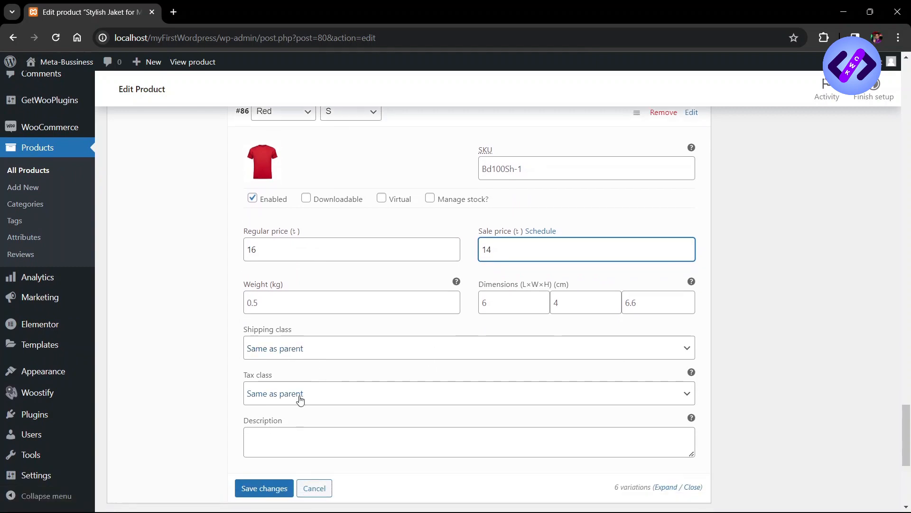
{"action": "scroll", "coordinate": [287, 424], "scroll_direction": "down", "scroll_amount": 1}
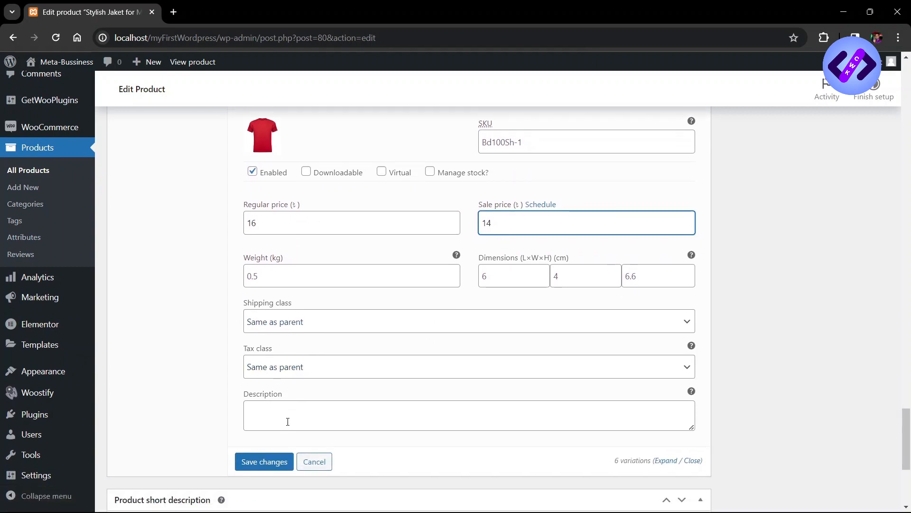
{"action": "scroll", "coordinate": [285, 424], "scroll_direction": "up", "scroll_amount": 3}
{"action": "scroll", "coordinate": [285, 426], "scroll_direction": "down", "scroll_amount": 3}
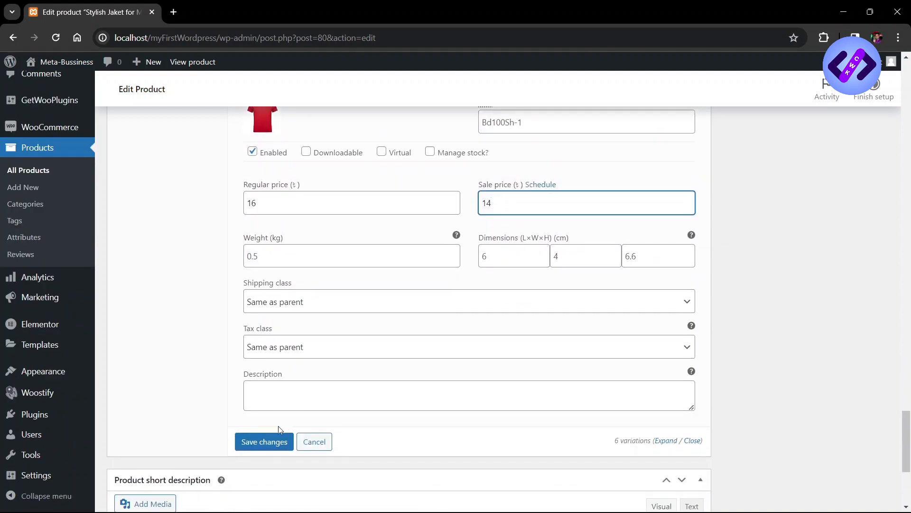
{"action": "left_click", "coordinate": [257, 444]}
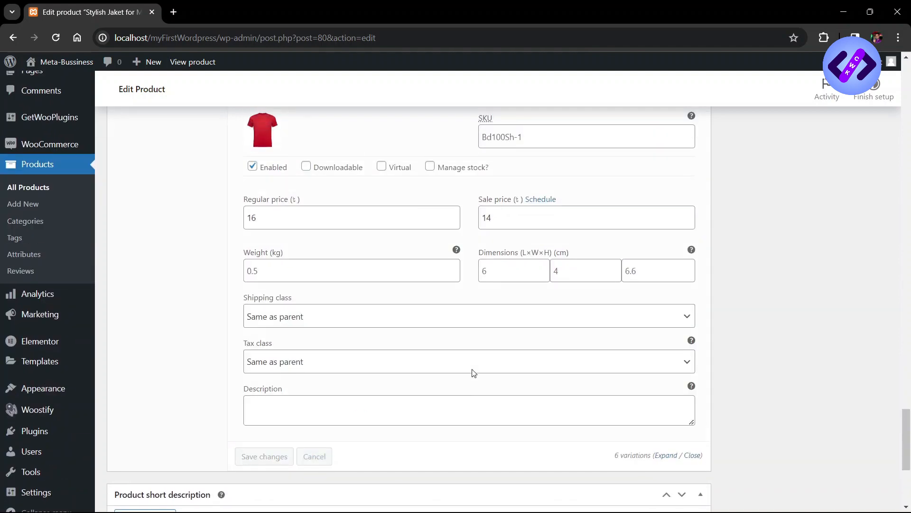
{"action": "scroll", "coordinate": [446, 393], "scroll_direction": "up", "scroll_amount": 8}
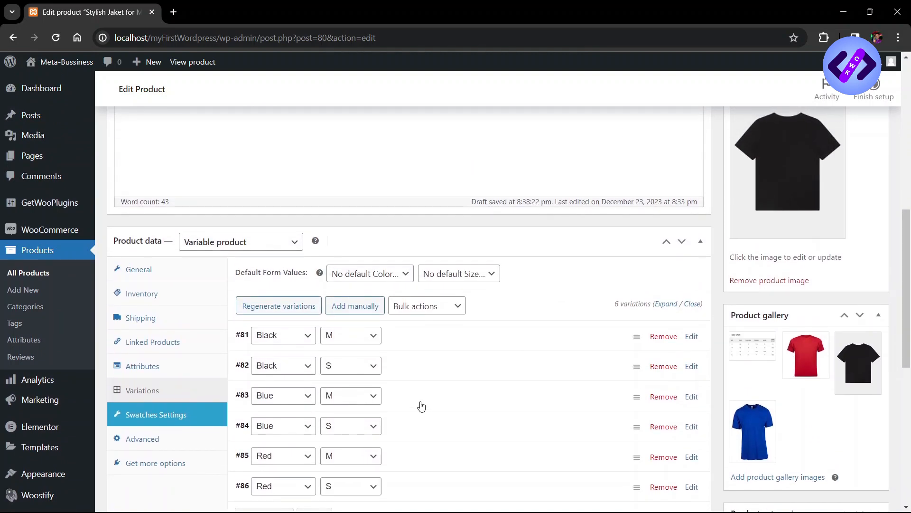
Preview the draft product page in a separate tab and check its gallery, Color and Size swatches, and description
{"action": "scroll", "coordinate": [421, 405], "scroll_direction": "up", "scroll_amount": 10}
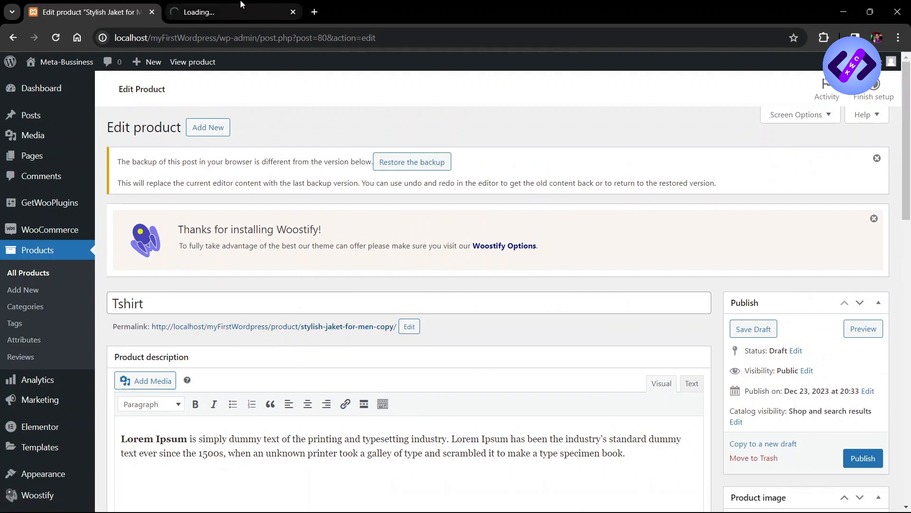
{"action": "left_click", "coordinate": [239, 9]}
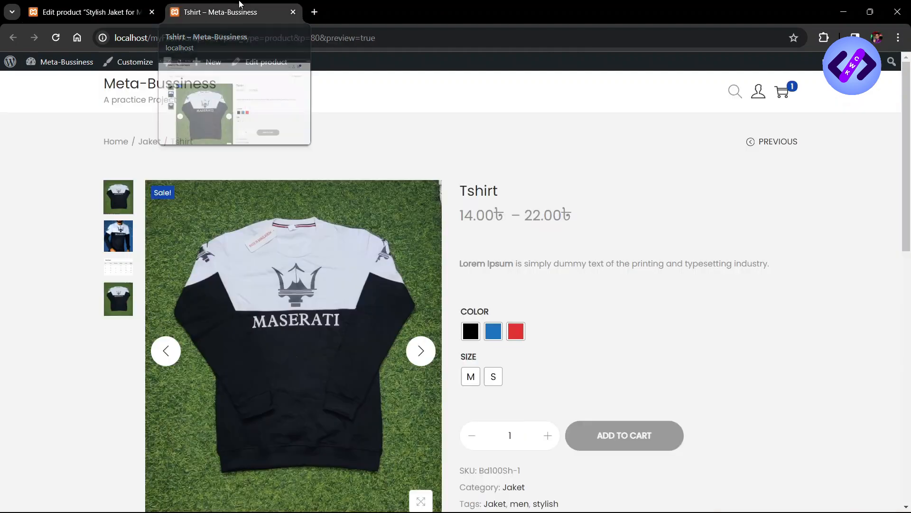
{"action": "left_click", "coordinate": [106, 4]}
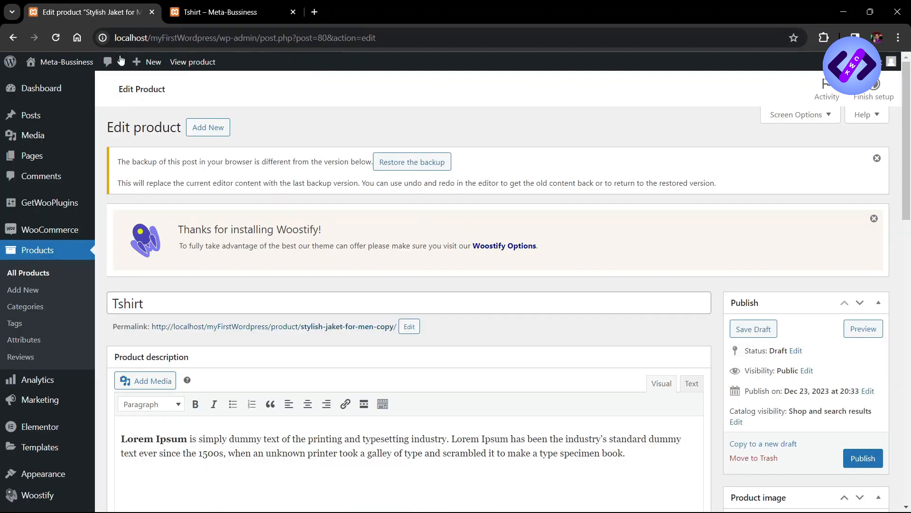
{"action": "left_click", "coordinate": [233, 10]}
{"action": "scroll", "coordinate": [230, 299], "scroll_direction": "down", "scroll_amount": 15}
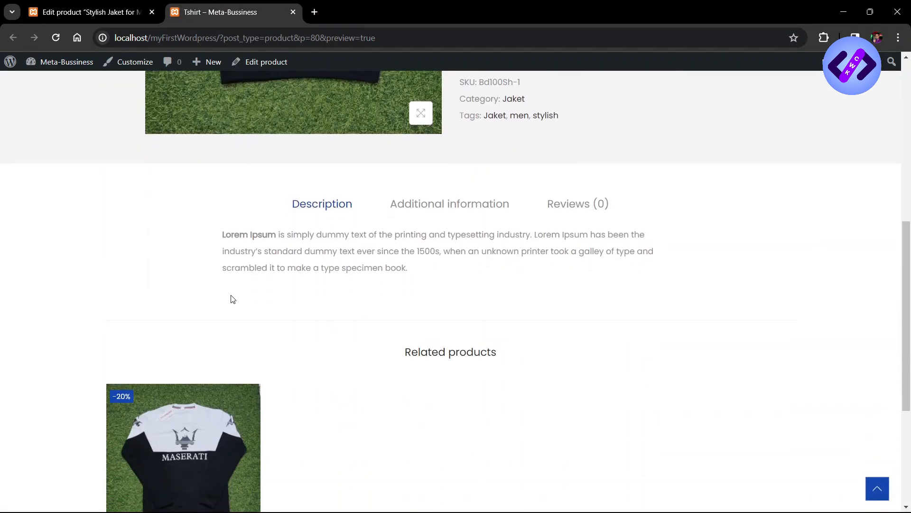
{"action": "scroll", "coordinate": [238, 337], "scroll_direction": "up", "scroll_amount": 2}
Publish the T-shirt product and close the draft preview
{"action": "left_click", "coordinate": [88, 5]}
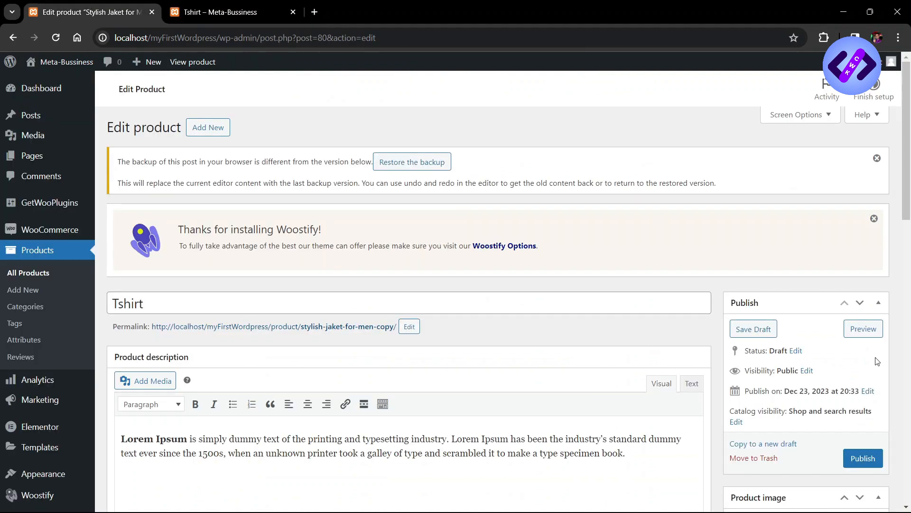
{"action": "scroll", "coordinate": [877, 360], "scroll_direction": "down", "scroll_amount": 2}
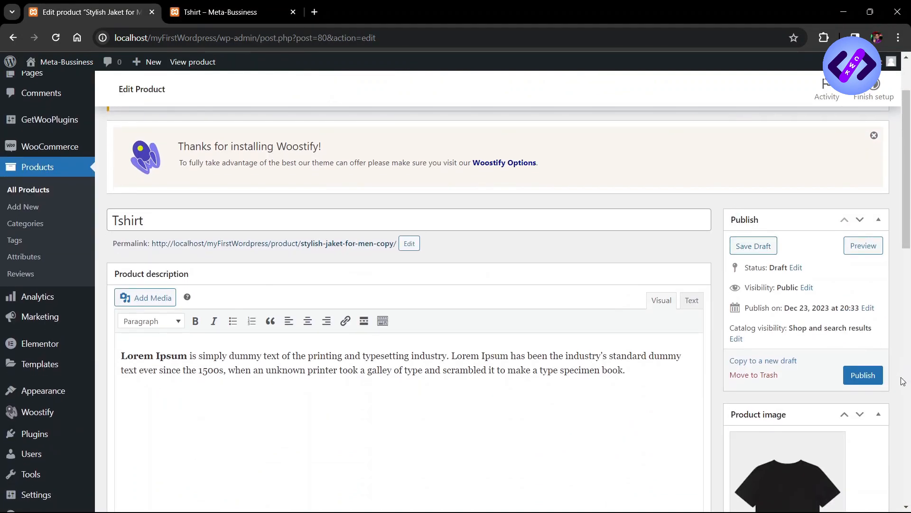
{"action": "left_click", "coordinate": [864, 375]}
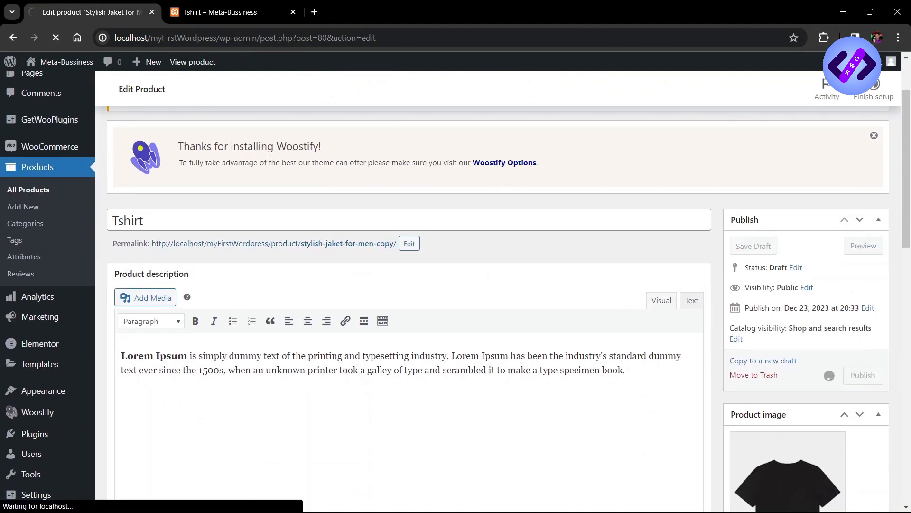
{"action": "left_click", "coordinate": [293, 12]}
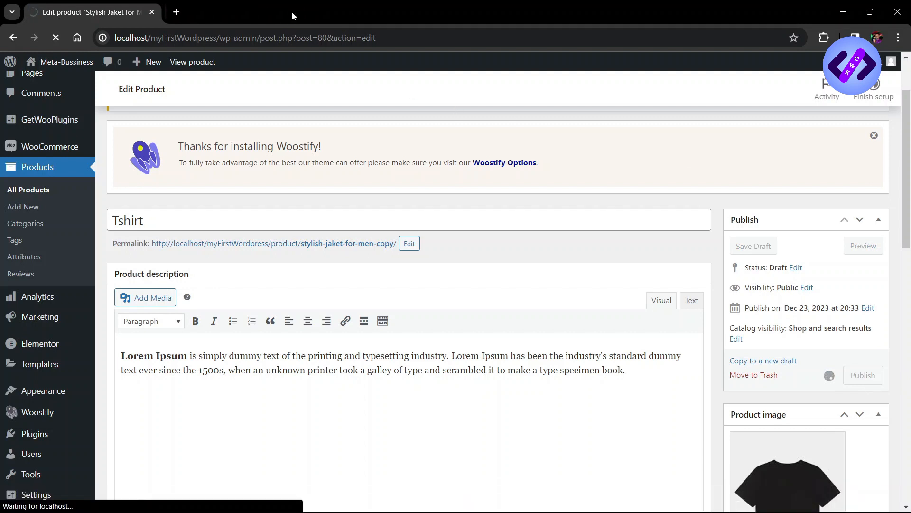
{"action": "scroll", "coordinate": [866, 397], "scroll_direction": "down", "scroll_amount": 1}
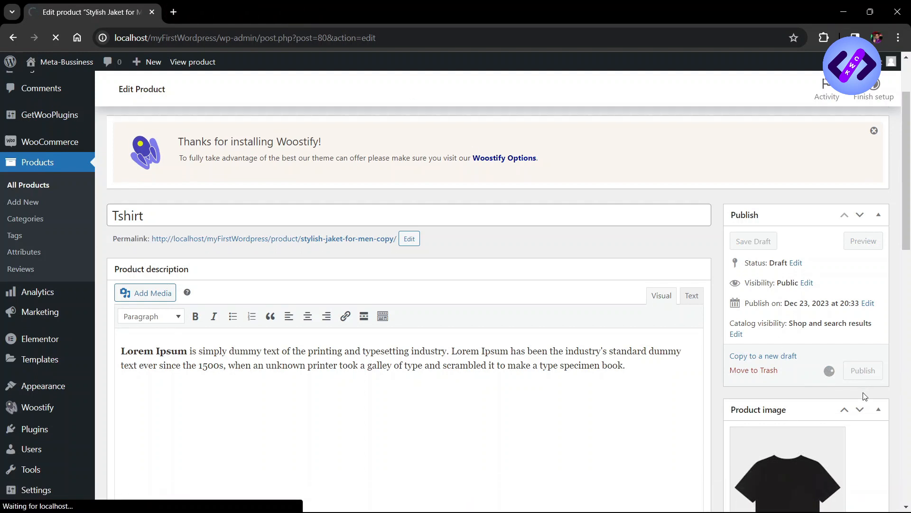
{"action": "scroll", "coordinate": [865, 397], "scroll_direction": "down", "scroll_amount": 1}
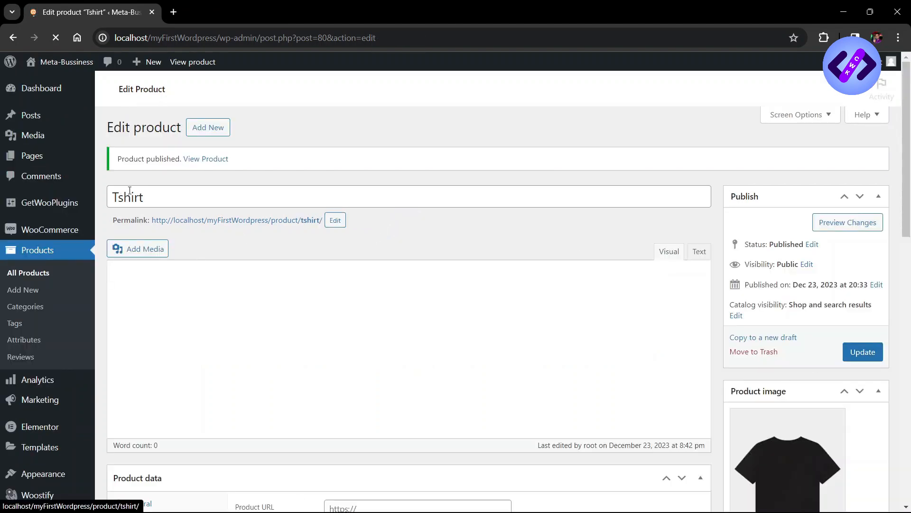
Open the published T-shirt page from its permalink and examine the product title and price range
{"action": "scroll", "coordinate": [251, 285], "scroll_direction": "down", "scroll_amount": 1}
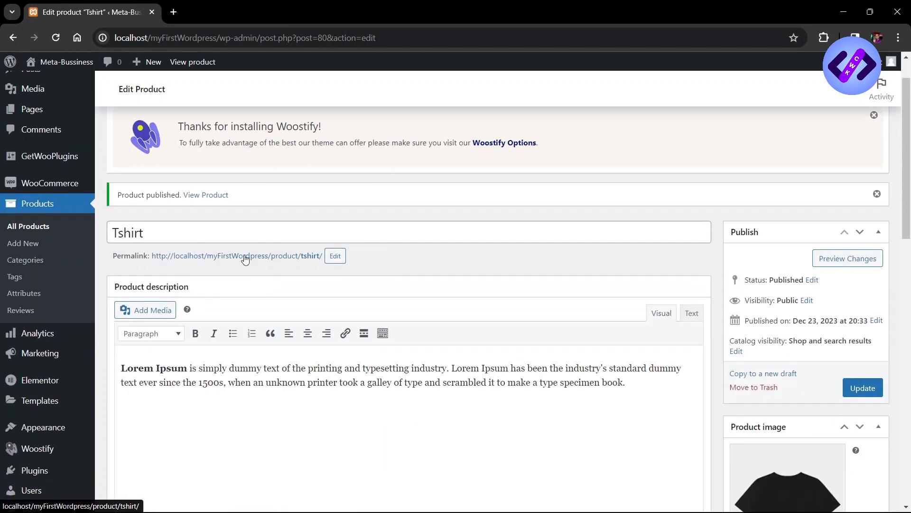
{"action": "left_click", "coordinate": [233, 256]}
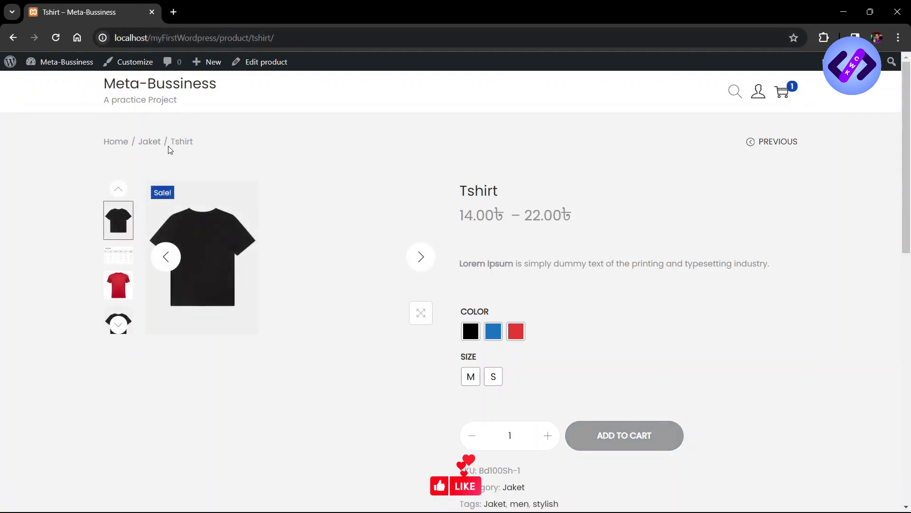
{"action": "left_click_drag", "start_coordinate": [459, 196], "coordinate": [548, 204]}
{"action": "left_click_drag", "start_coordinate": [460, 215], "coordinate": [552, 216]}
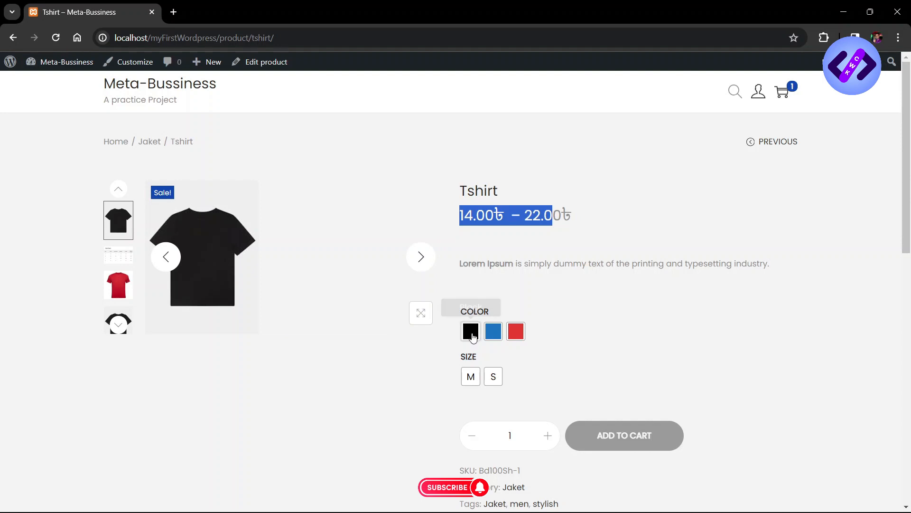
Choose the Red color and alternate between sizes S and M to compare the variations' images and prices
{"action": "left_click", "coordinate": [515, 331]}
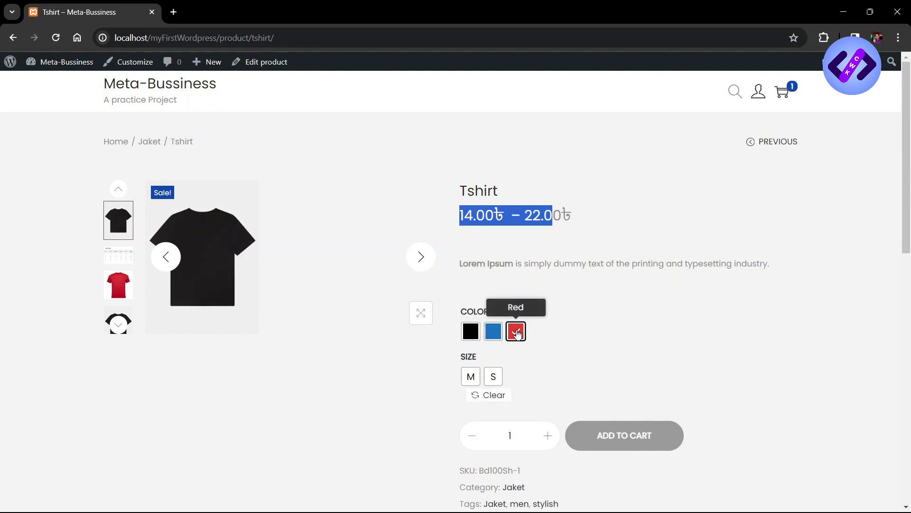
{"action": "left_click", "coordinate": [494, 375]}
{"action": "left_click", "coordinate": [471, 378]}
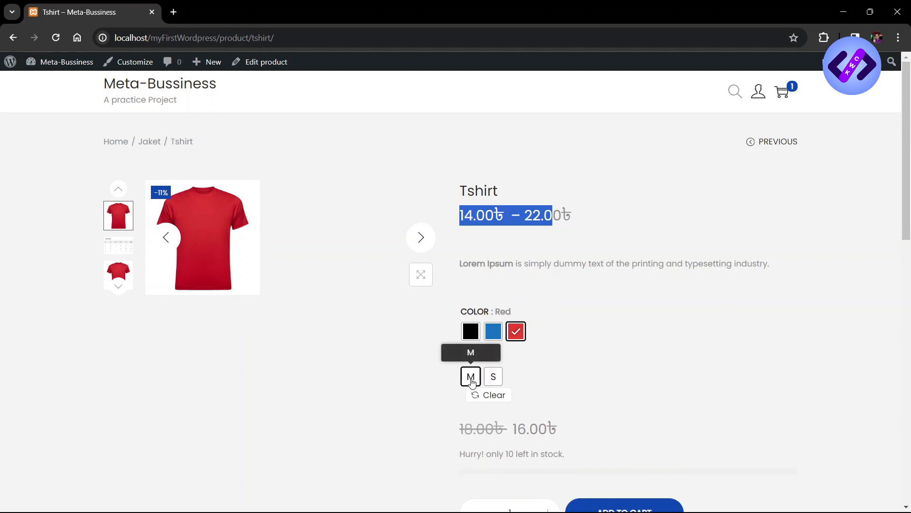
{"action": "left_click", "coordinate": [493, 377]}
{"action": "left_click", "coordinate": [471, 376]}
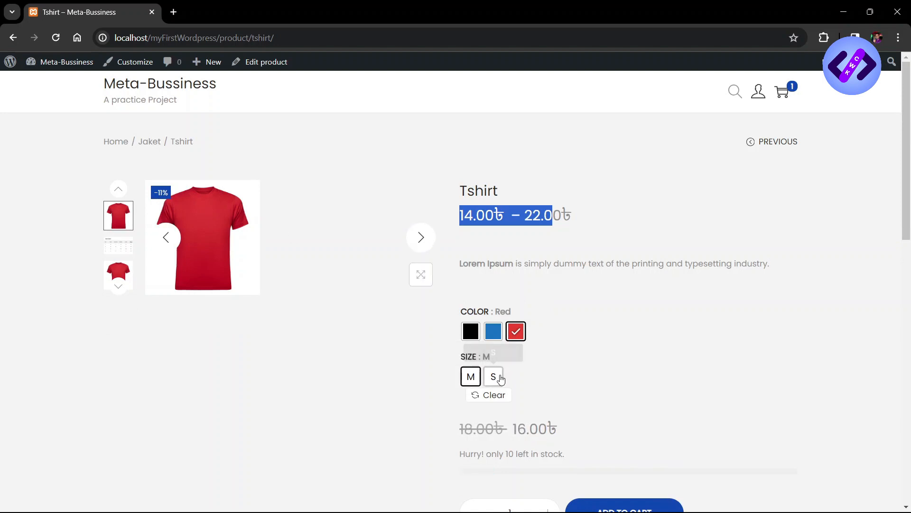
{"action": "left_click", "coordinate": [494, 377]}
{"action": "left_click", "coordinate": [471, 377]}
Switch between the Black, Blue and Red swatches at size M to check each color's image and price
{"action": "left_click", "coordinate": [471, 332]}
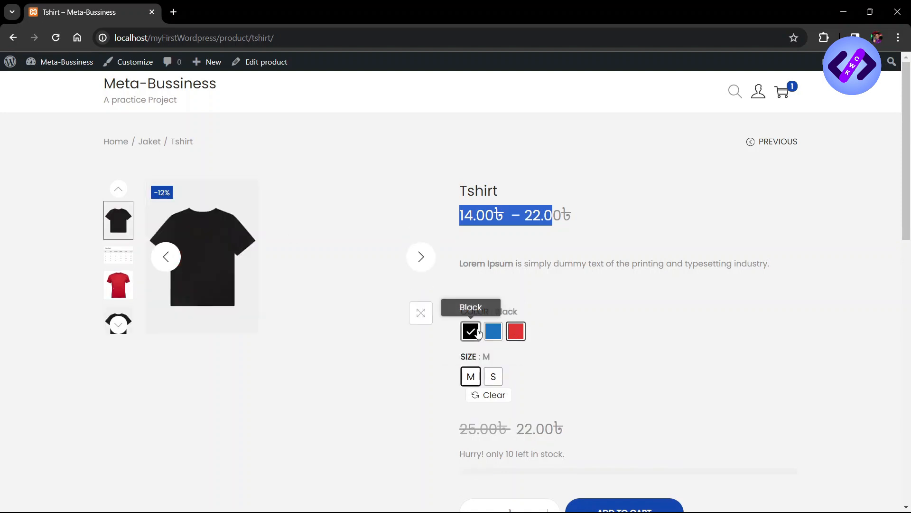
{"action": "left_click", "coordinate": [494, 331]}
{"action": "left_click", "coordinate": [516, 331]}
{"action": "left_click", "coordinate": [493, 332]}
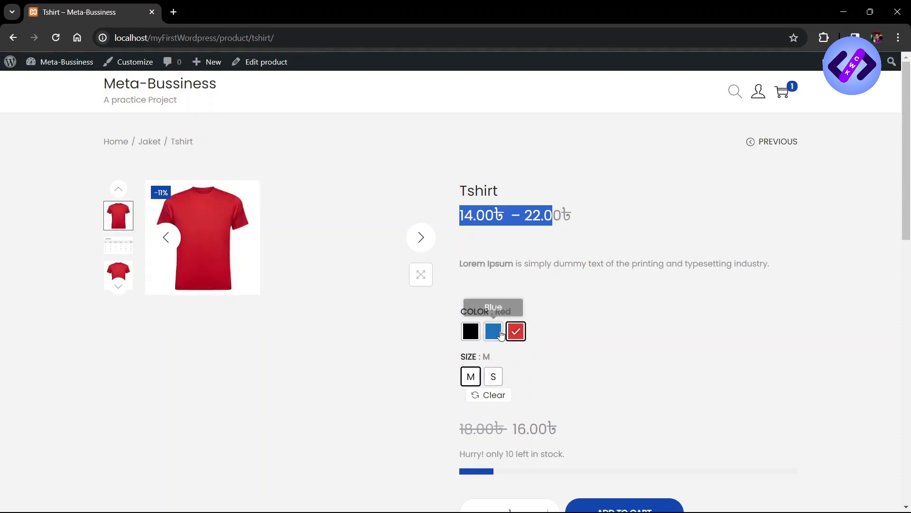
{"action": "left_click", "coordinate": [516, 332]}
{"action": "left_click", "coordinate": [494, 331]}
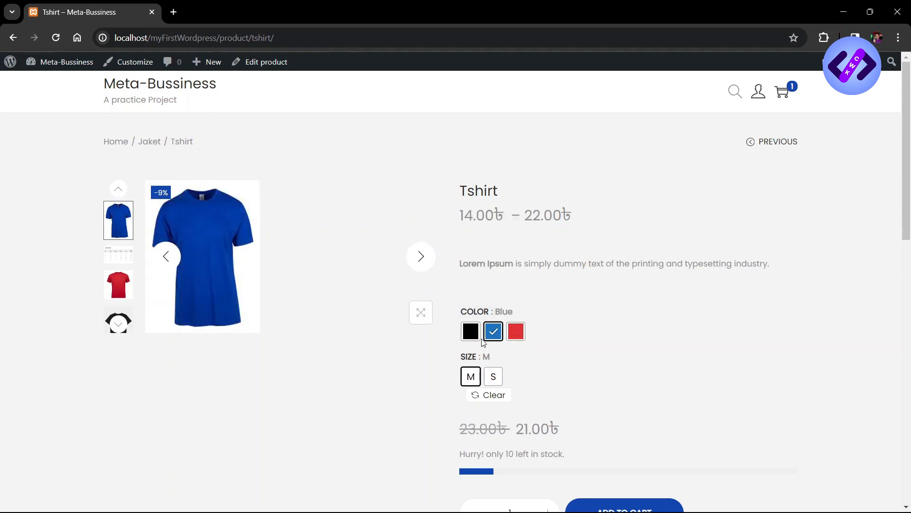
Select the Black color and compare its prices in sizes S and M
{"action": "left_click", "coordinate": [471, 332]}
{"action": "left_click", "coordinate": [494, 377]}
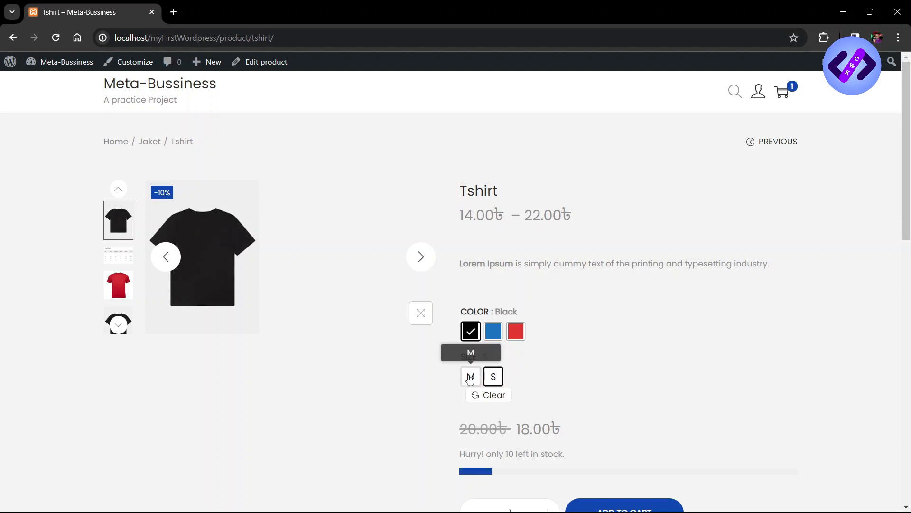
{"action": "left_click", "coordinate": [470, 376]}
Cycle through the Blue, Red and Black swatches again at size M, ending on Red
{"action": "left_click", "coordinate": [490, 334]}
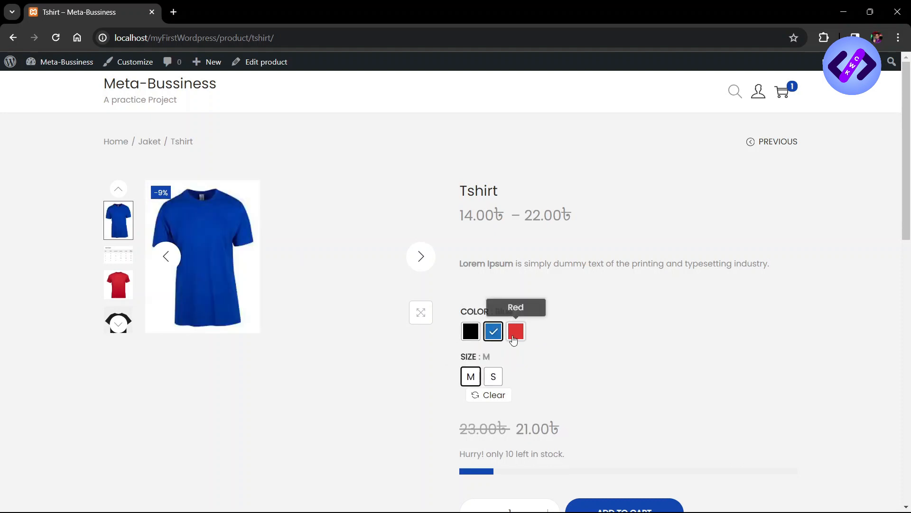
{"action": "left_click", "coordinate": [512, 337]}
{"action": "left_click", "coordinate": [470, 331]}
{"action": "left_click", "coordinate": [494, 331]}
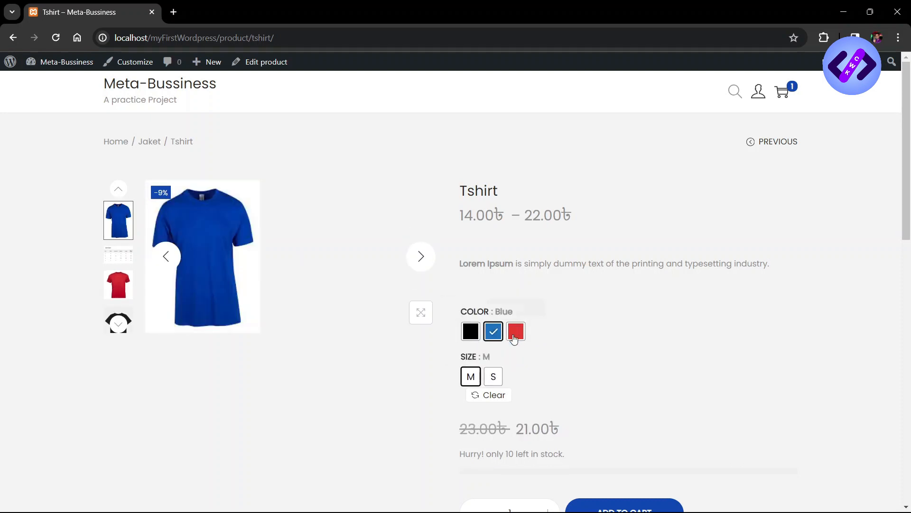
{"action": "left_click", "coordinate": [516, 331]}
Toggle the Red T-shirt between sizes M and S, ending on S, to check the sale price and stock information
{"action": "scroll", "coordinate": [495, 350], "scroll_direction": "down", "scroll_amount": 1}
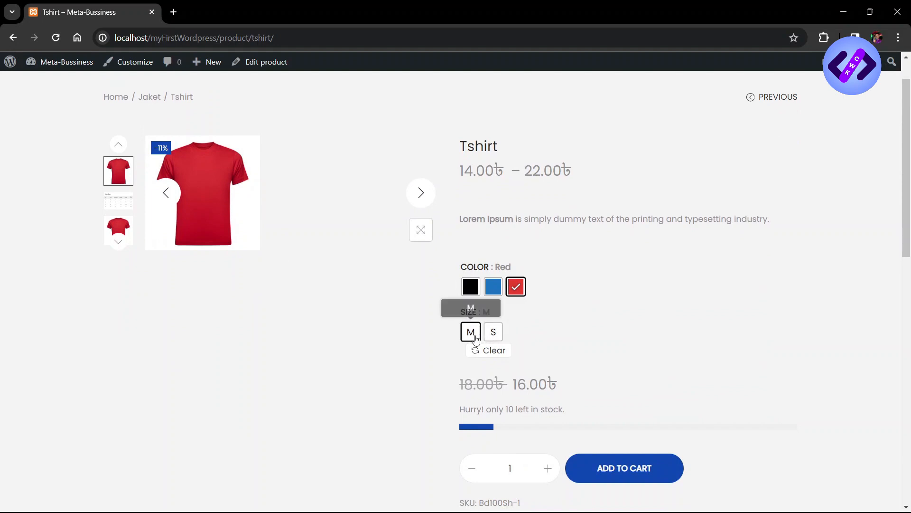
{"action": "left_click", "coordinate": [494, 334]}
{"action": "left_click", "coordinate": [475, 336]}
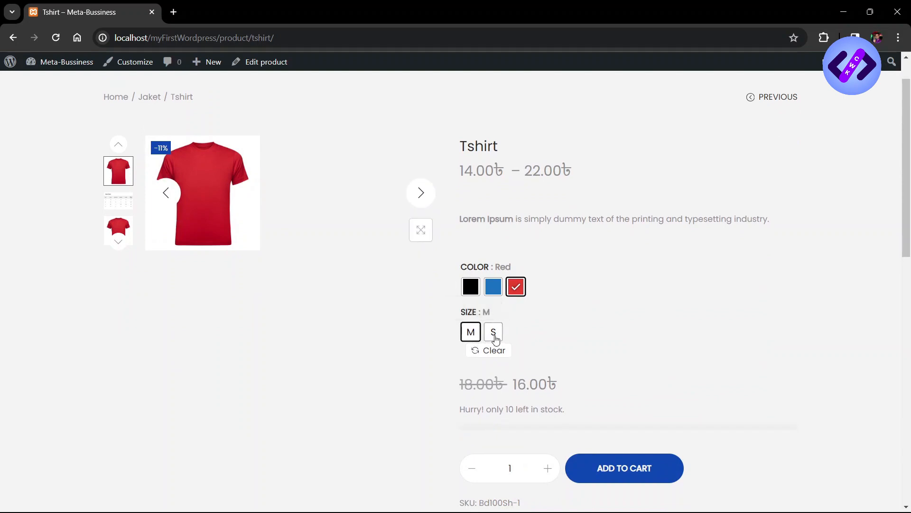
{"action": "left_click", "coordinate": [493, 331]}
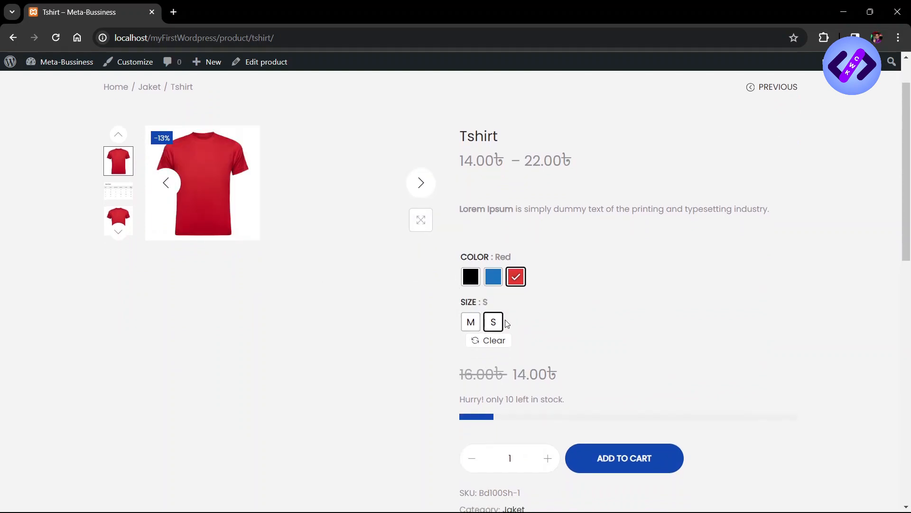
Choose Blue and then Black in size S and examine the price, stock and product details on the page
{"action": "left_click", "coordinate": [493, 276]}
{"action": "left_click", "coordinate": [468, 276]}
{"action": "scroll", "coordinate": [456, 303], "scroll_direction": "down", "scroll_amount": 3}
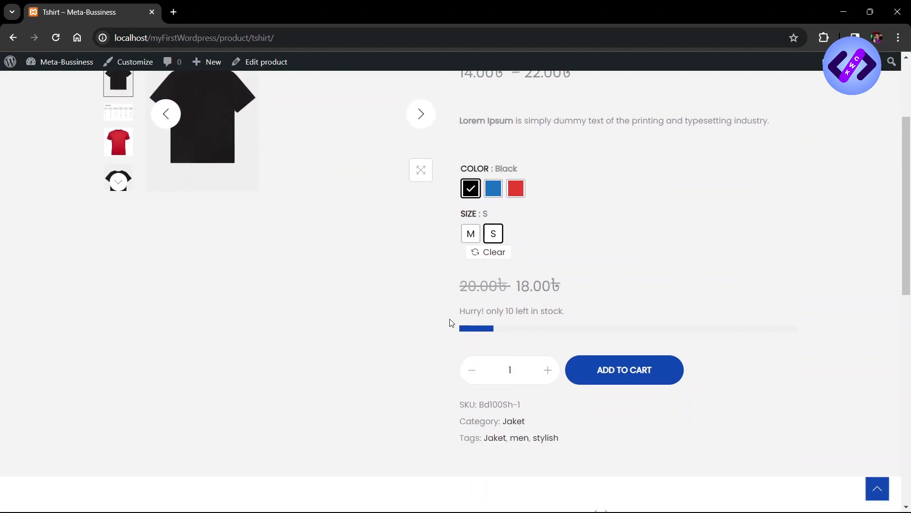
{"action": "scroll", "coordinate": [508, 205], "scroll_direction": "up", "scroll_amount": 4}
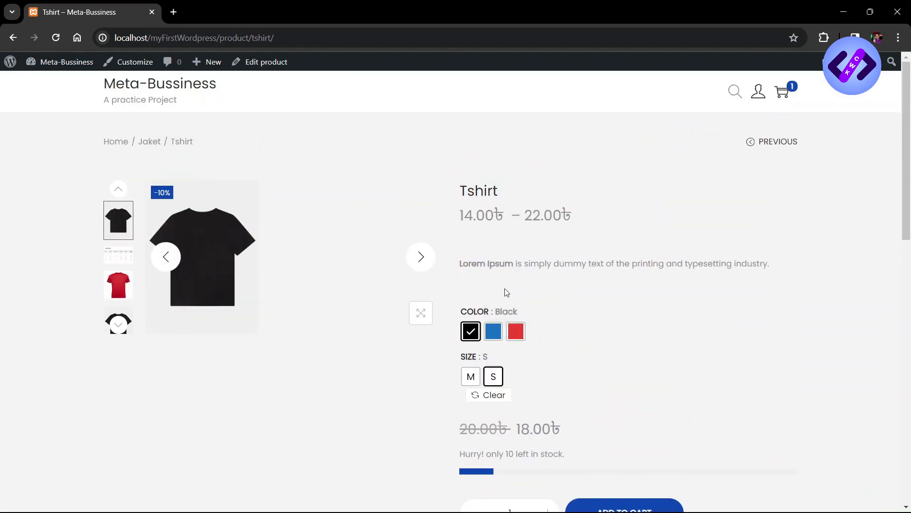
{"action": "scroll", "coordinate": [507, 291], "scroll_direction": "down", "scroll_amount": 2}
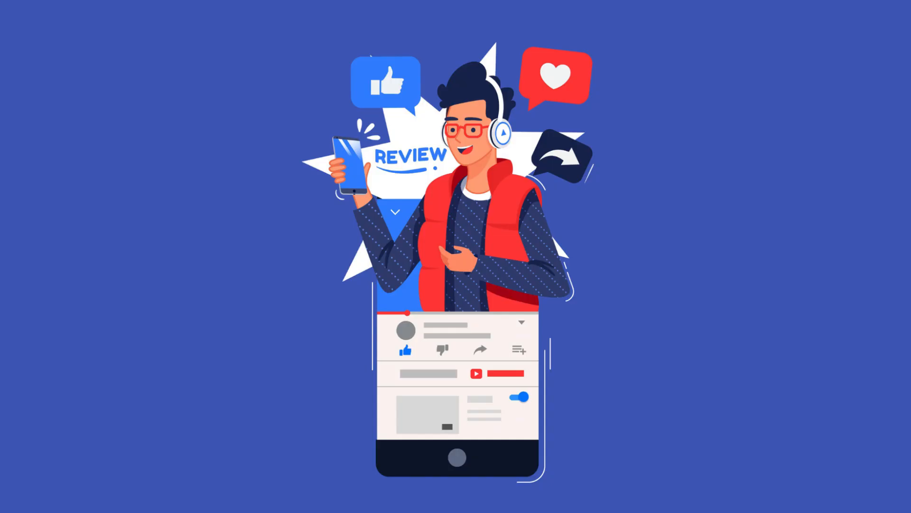